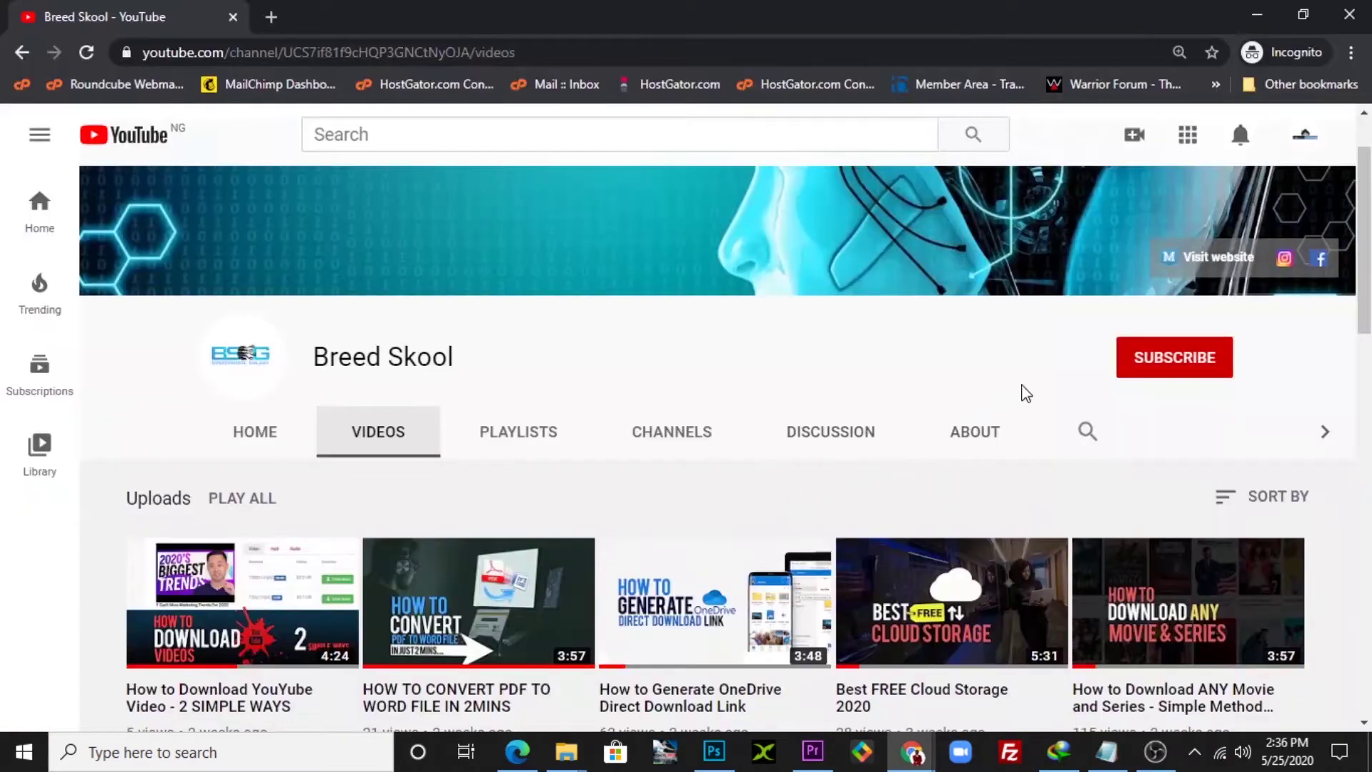
Subscribe to the Breed Skool channel and open its notification bell settings
click(1136, 368)
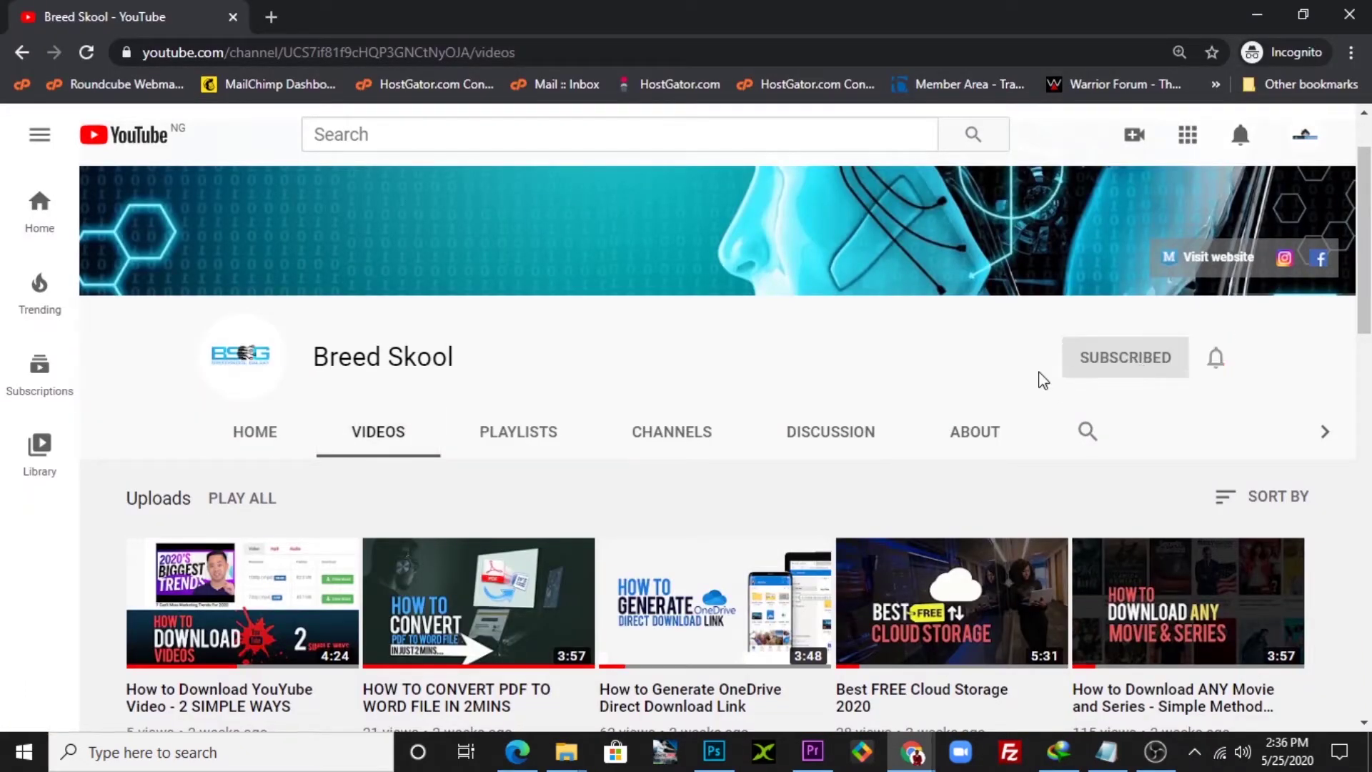
click(1213, 361)
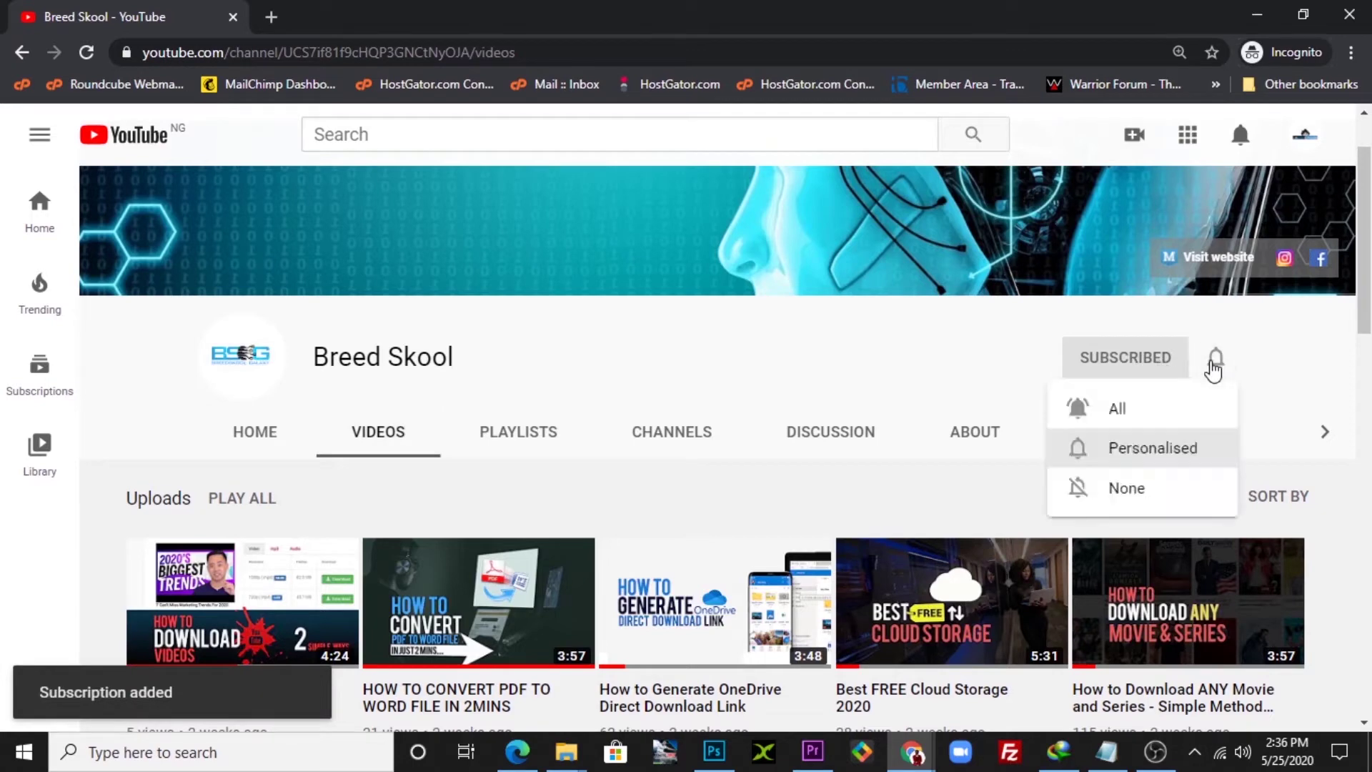
Choose All so every new Breed Skool upload triggers a notification
click(1125, 411)
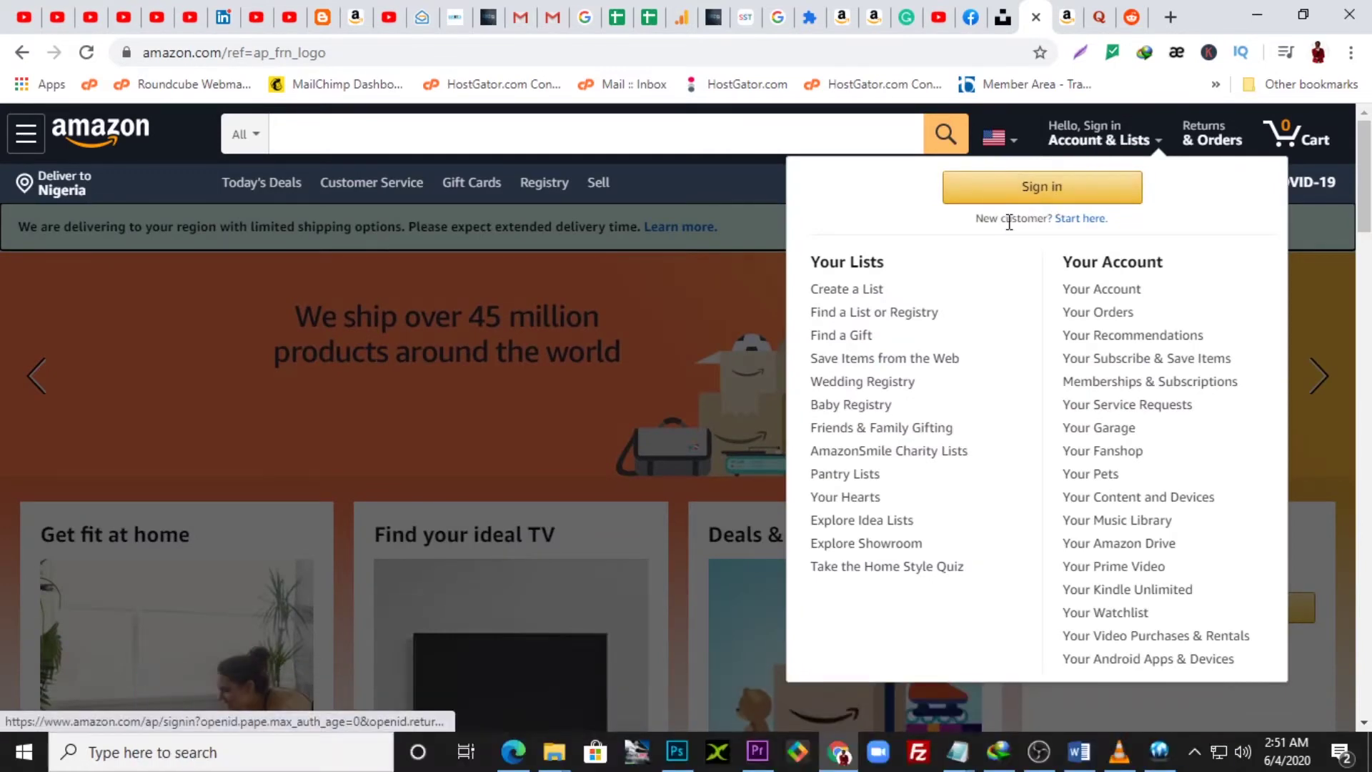
click(1080, 220)
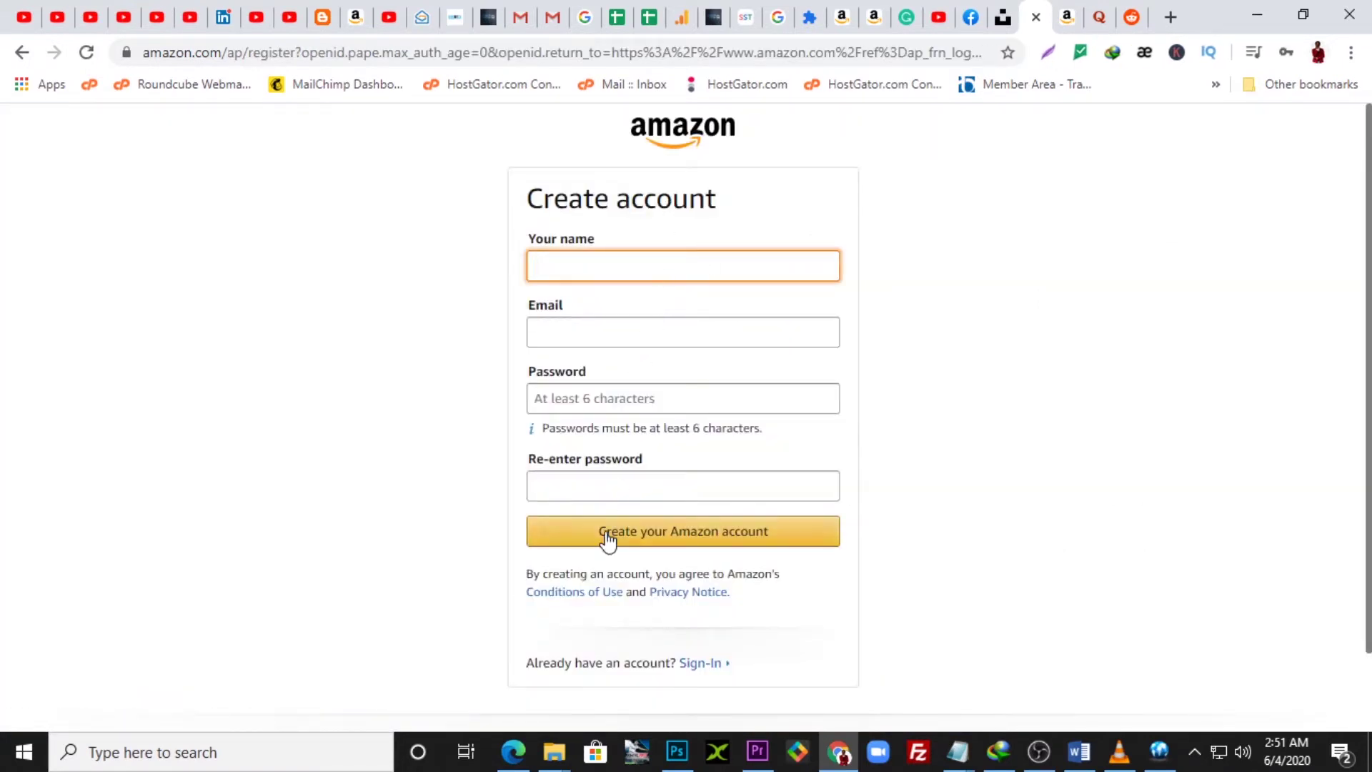
scroll(949, 384, down, 1)
scroll(949, 384, up, 1)
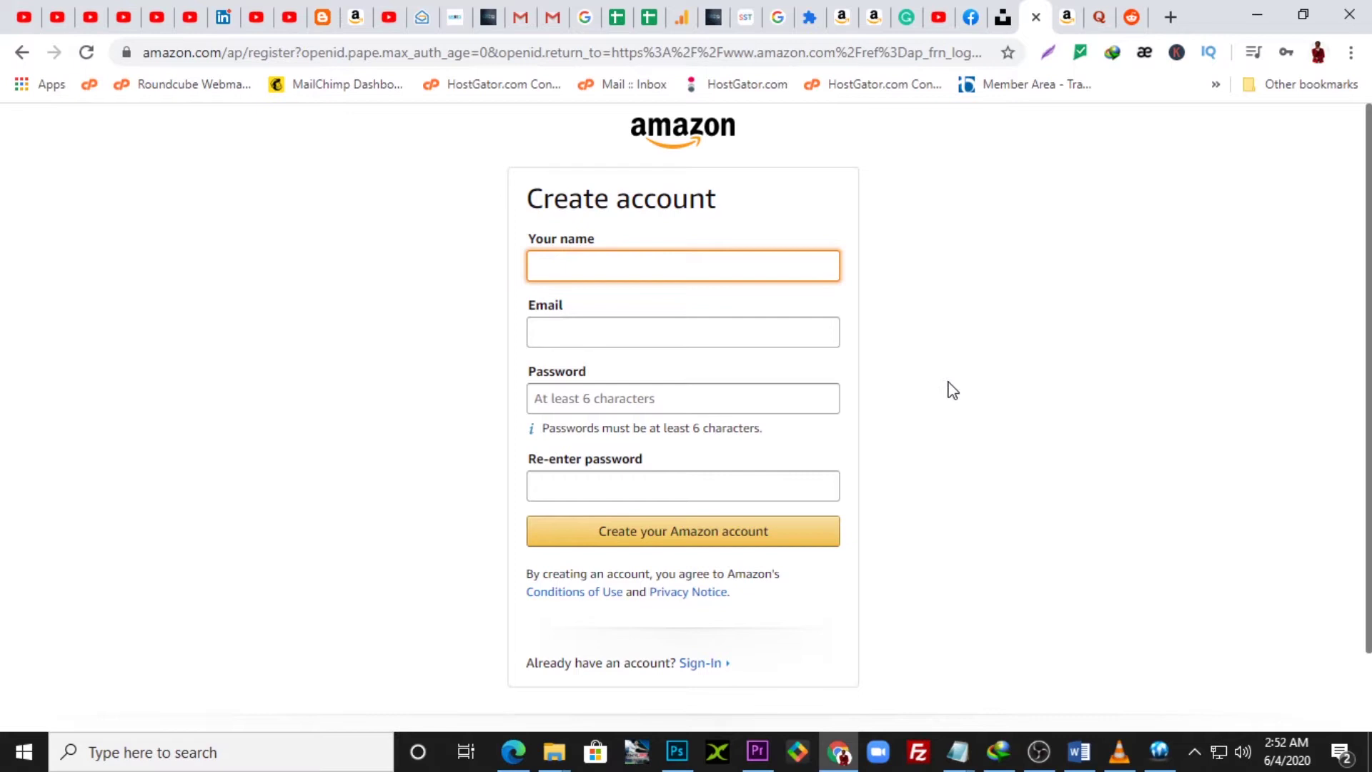
click(608, 267)
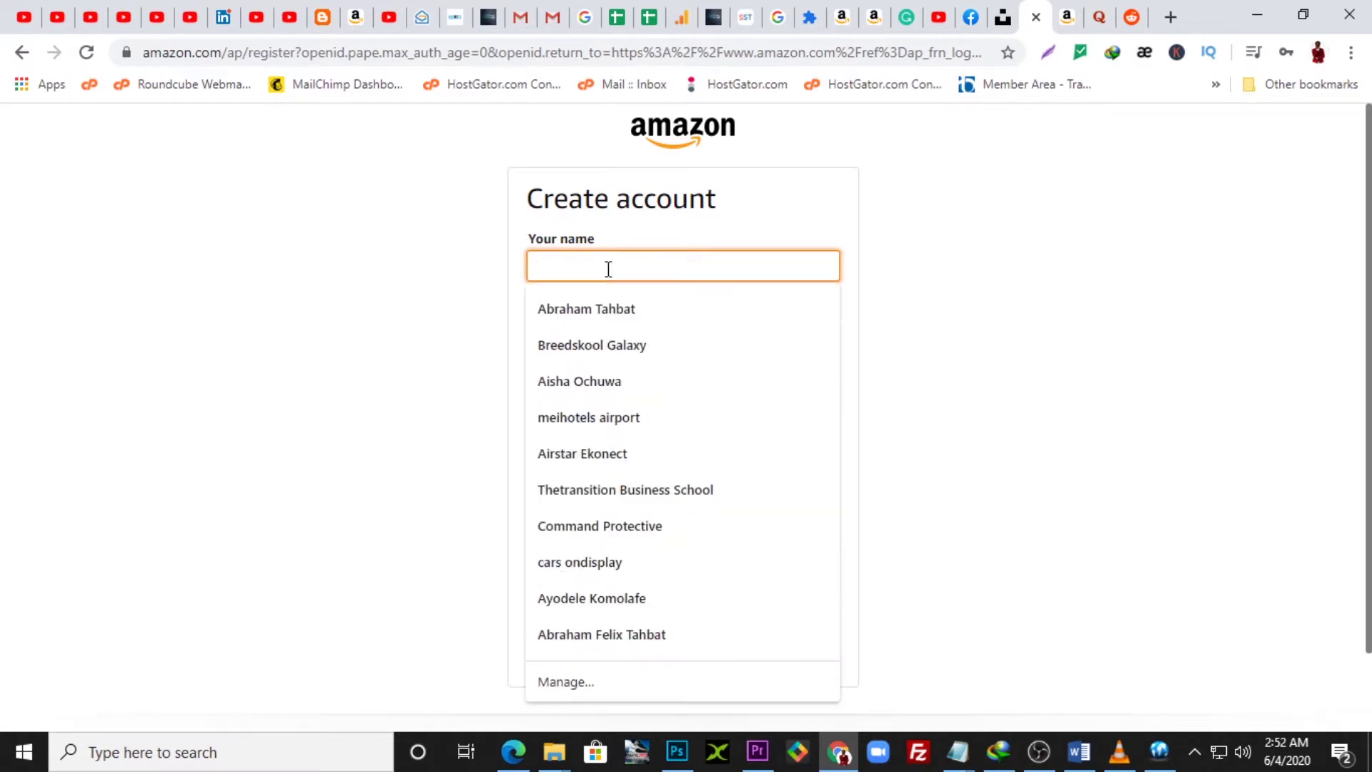
text(Ojo)
click(606, 337)
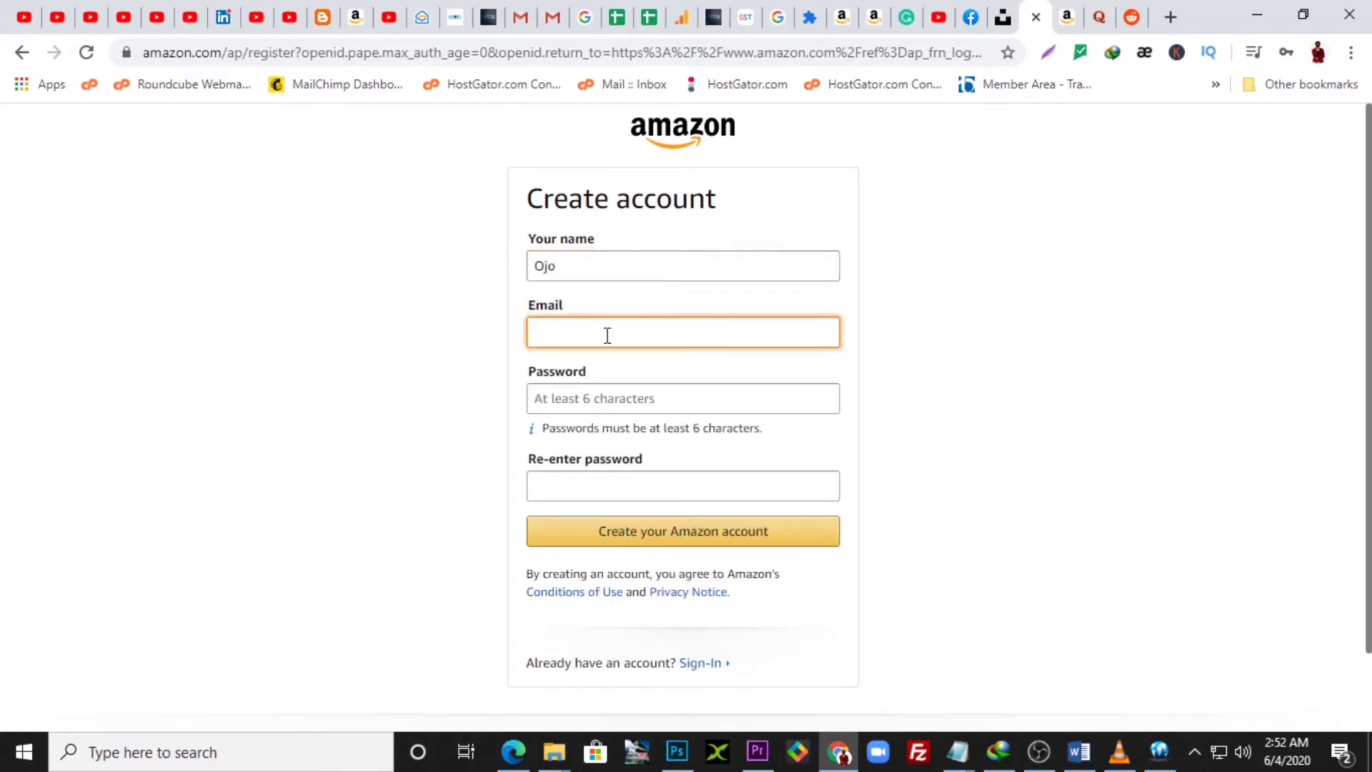
Enter and confirm a matching password, then submit the account form
click(1060, 362)
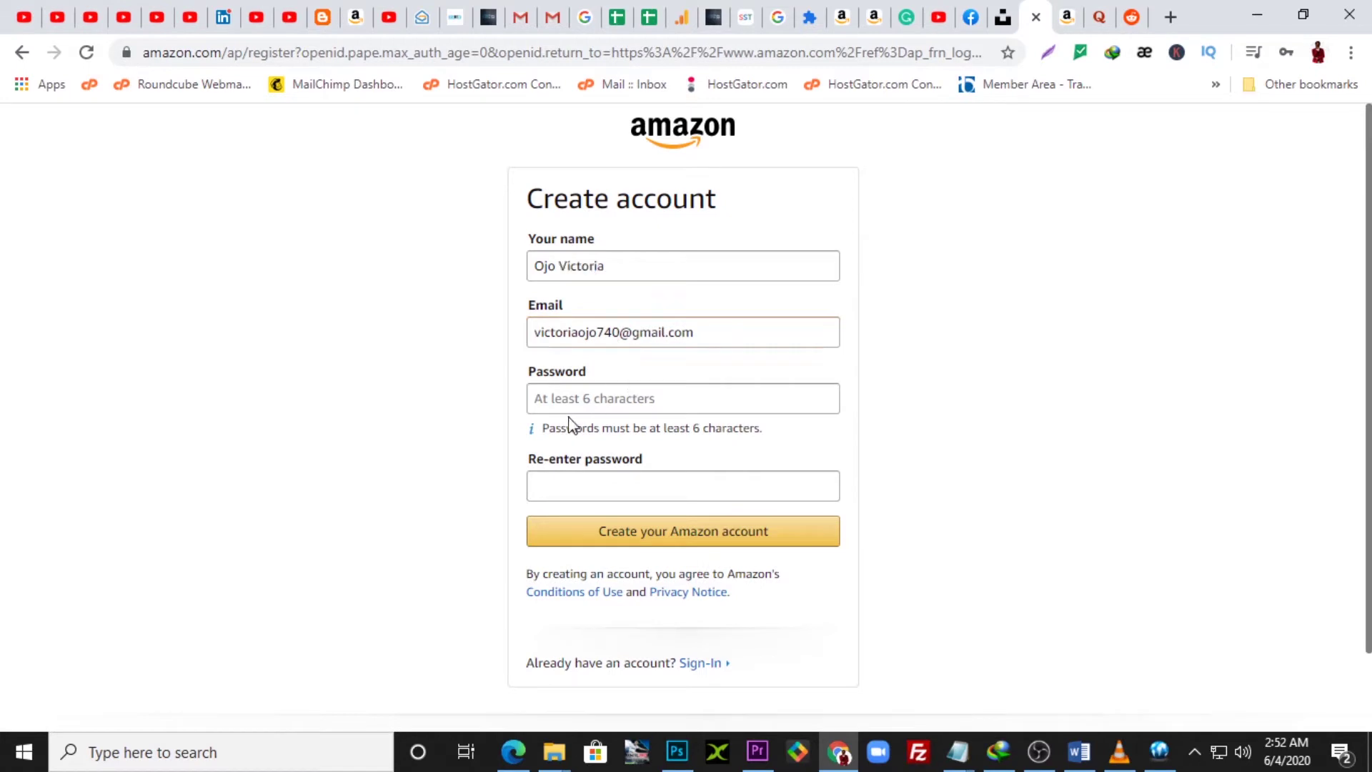
click(555, 398)
text(•••••••••••)
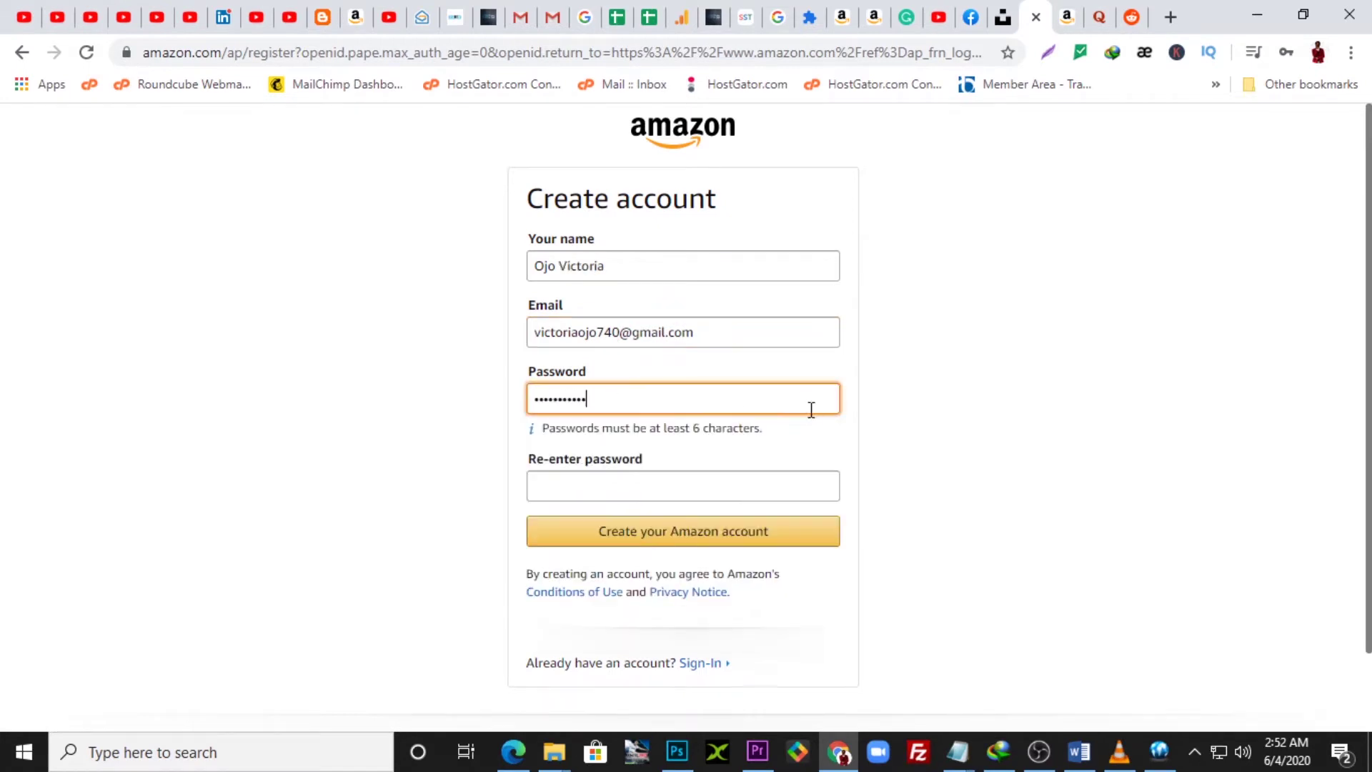
click(574, 480)
text(•••••••••••)
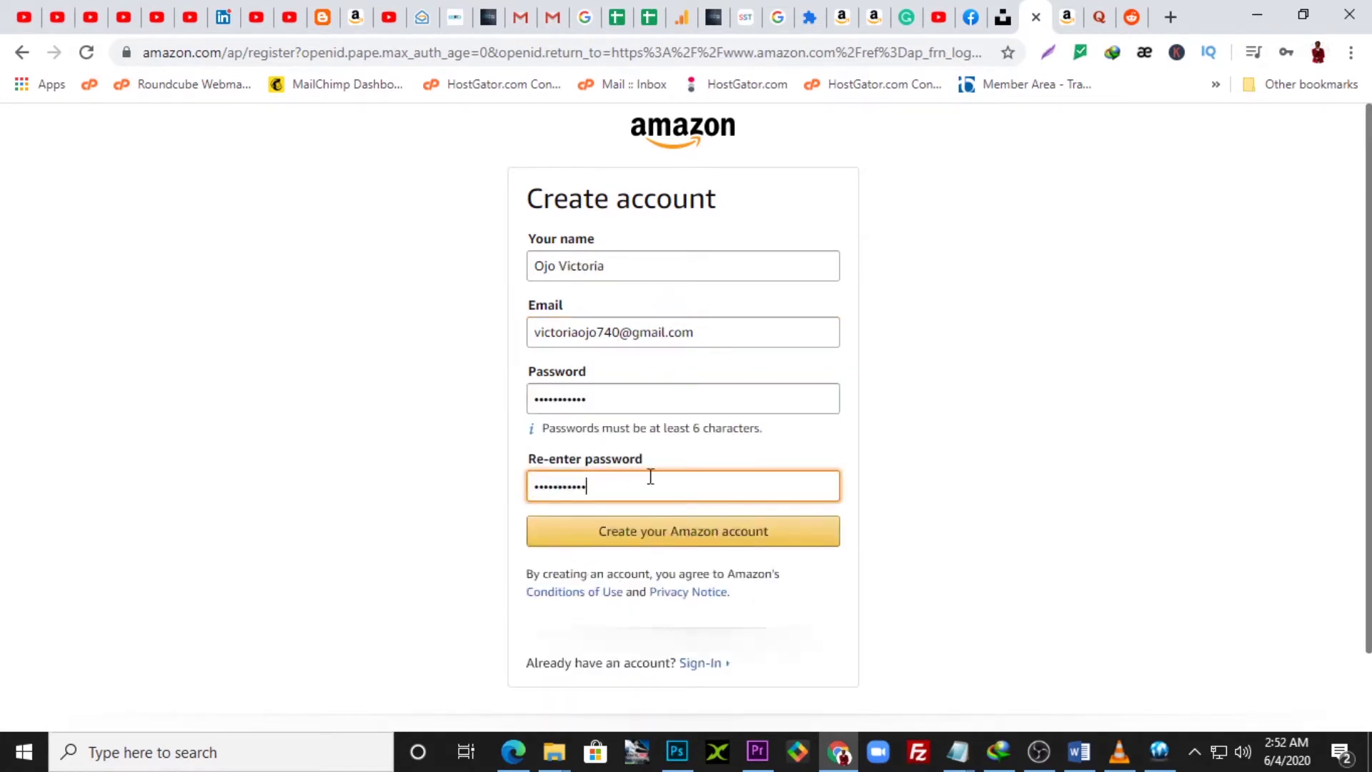
scroll(864, 459, down, 1)
click(683, 457)
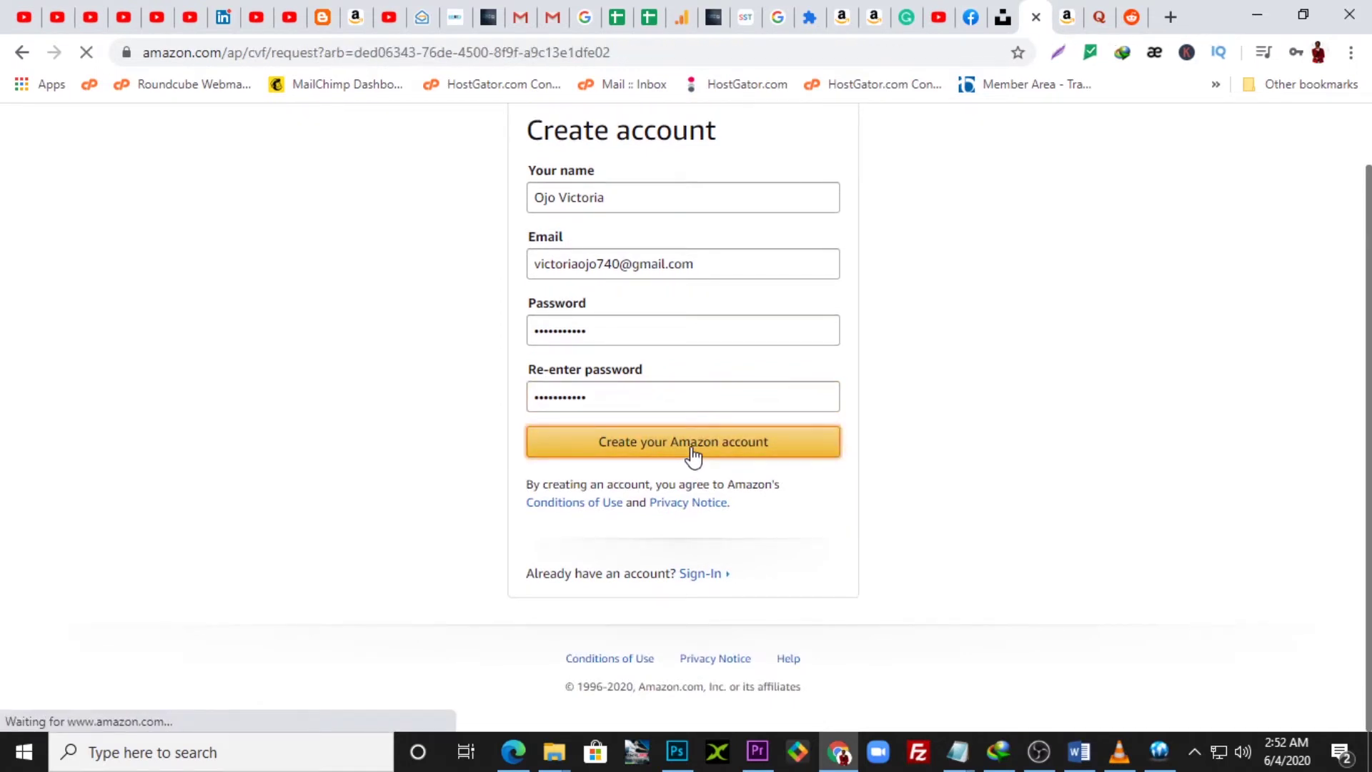
Answer the character puzzle with 'Xm', correcting a typo, and submit it
click(614, 420)
text(XM)
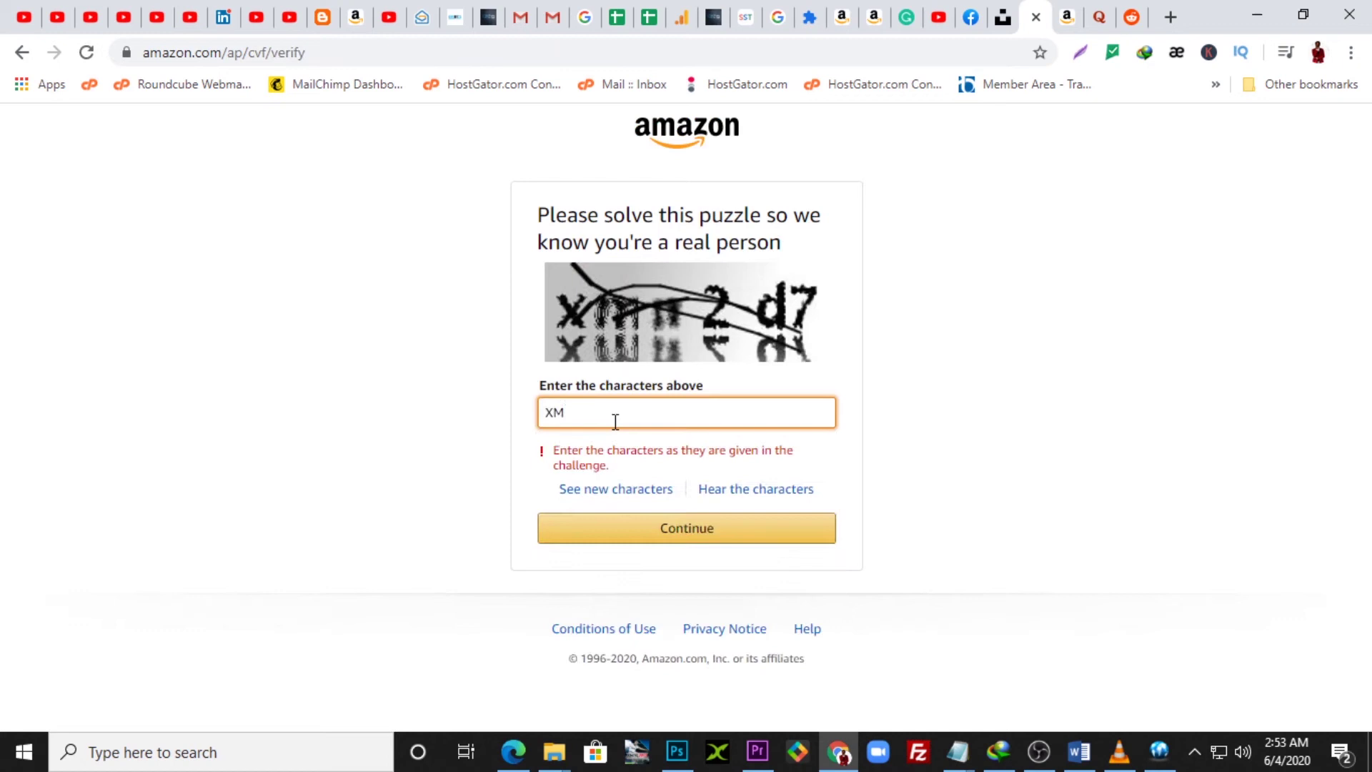
key(BackSpace)
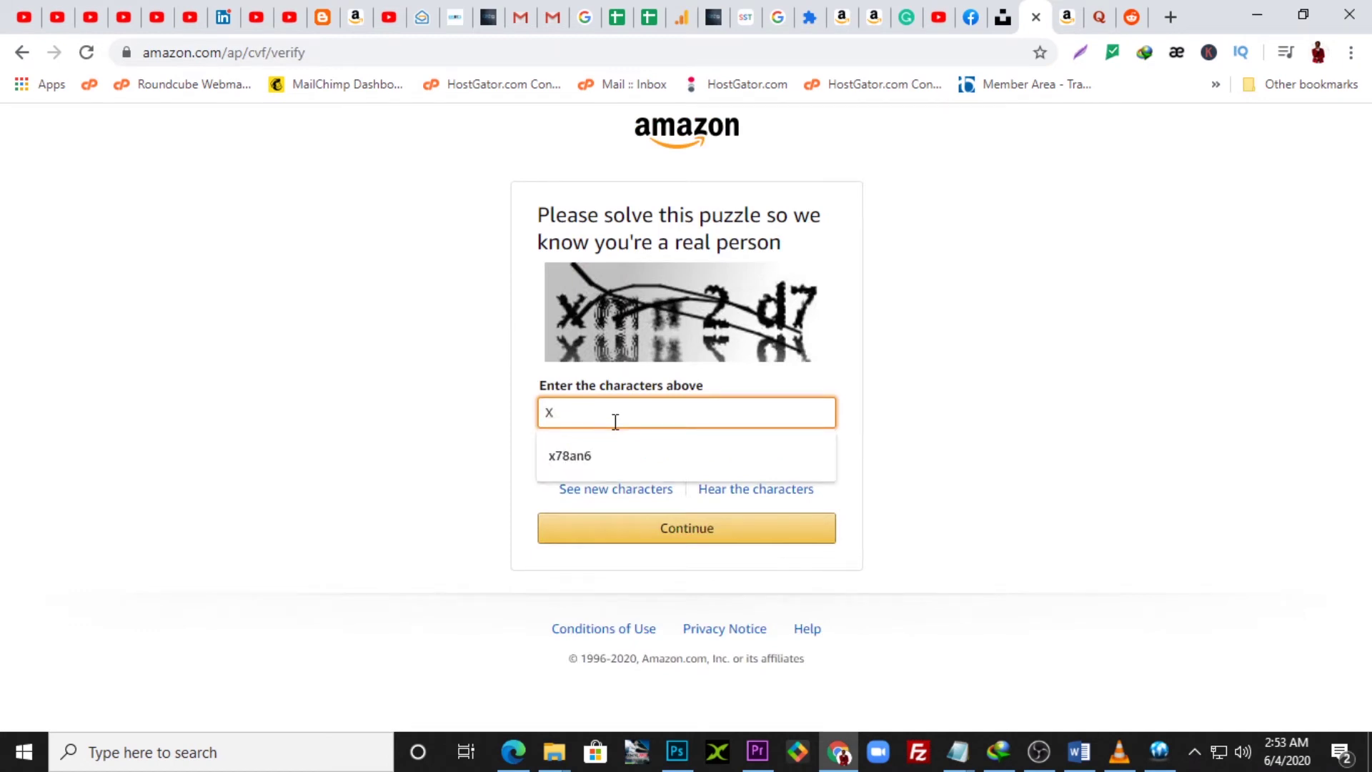
text(mn 2 d7)
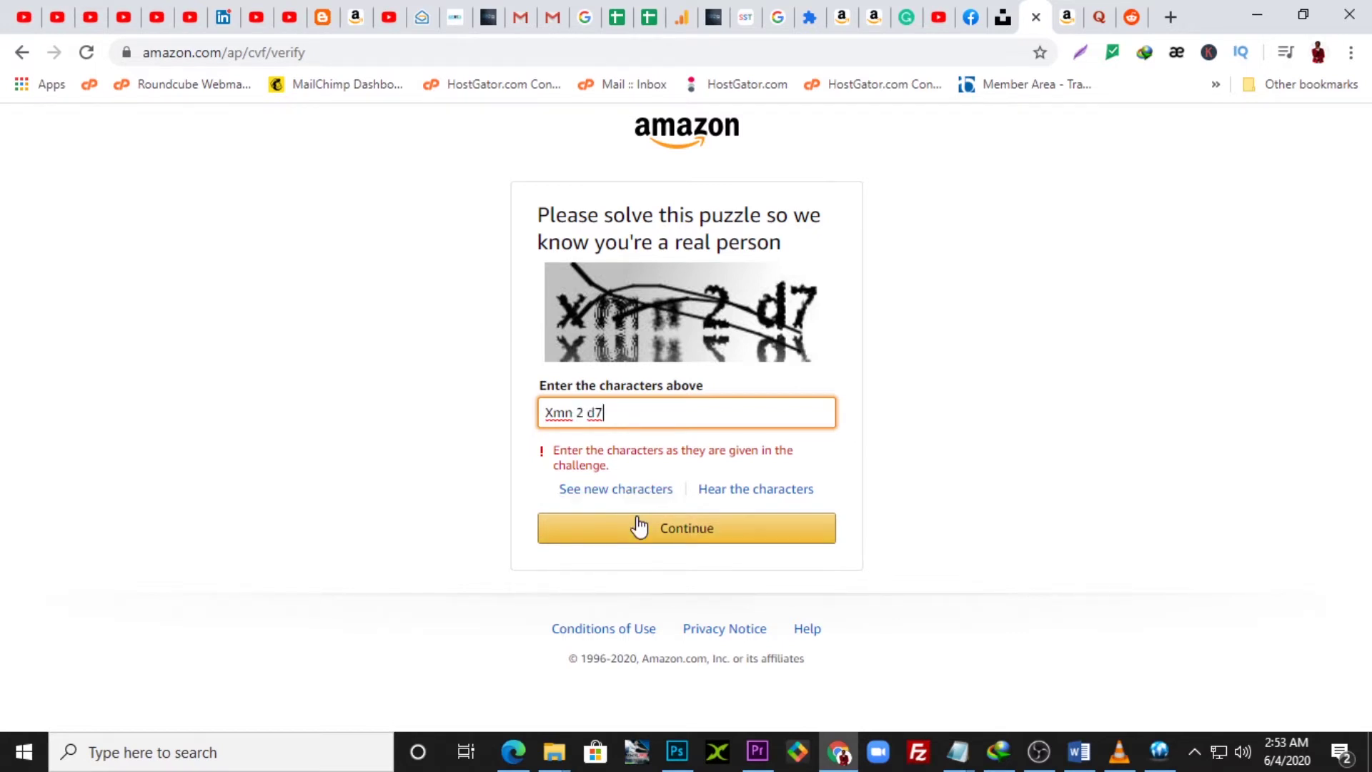
click(638, 529)
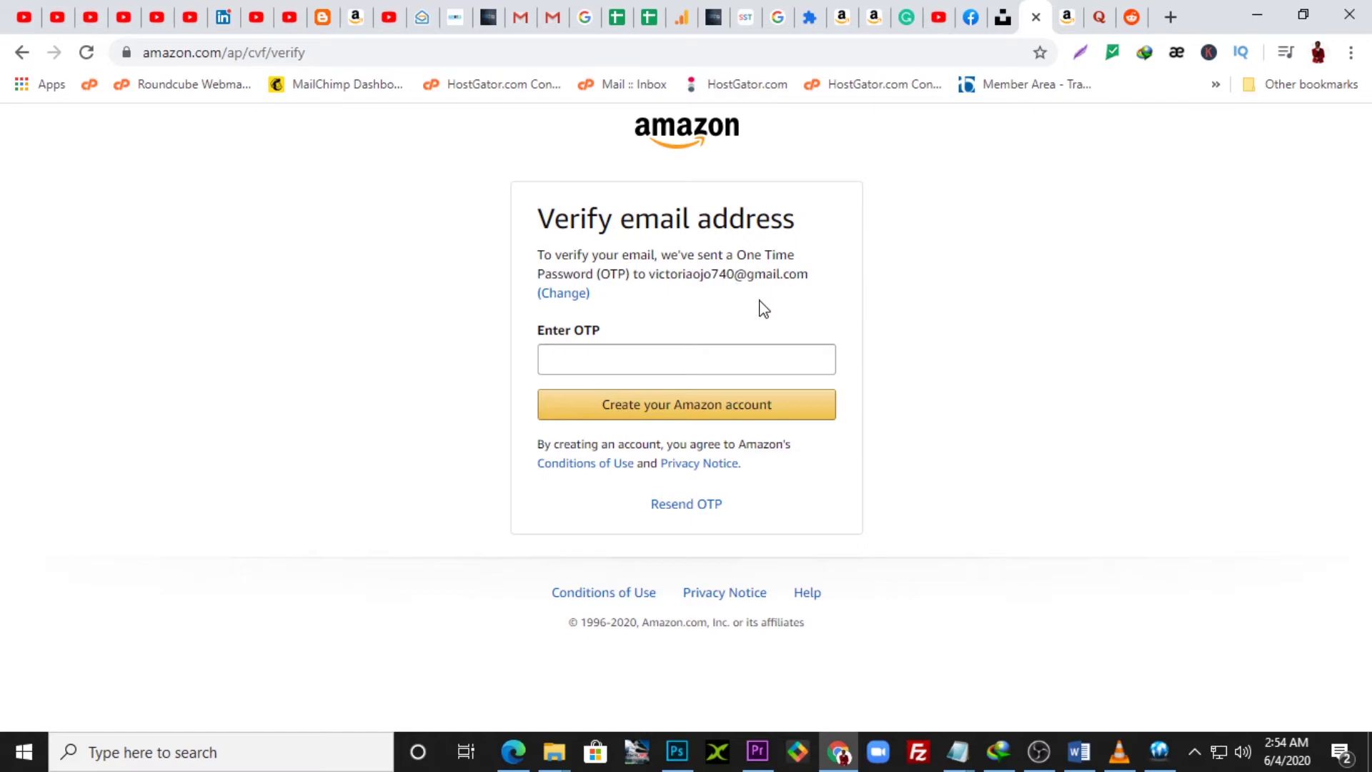
click(555, 20)
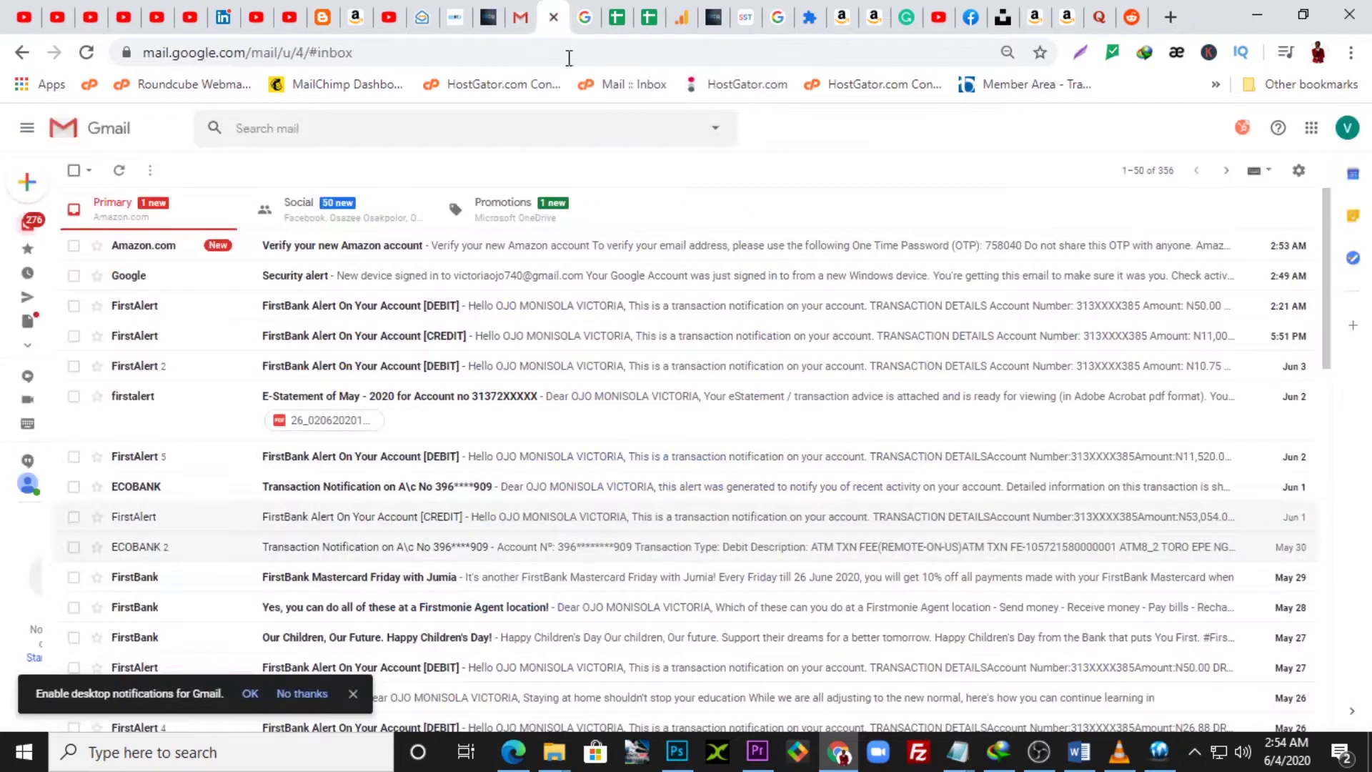
click(418, 250)
double_click(522, 416)
key(ctrl+c)
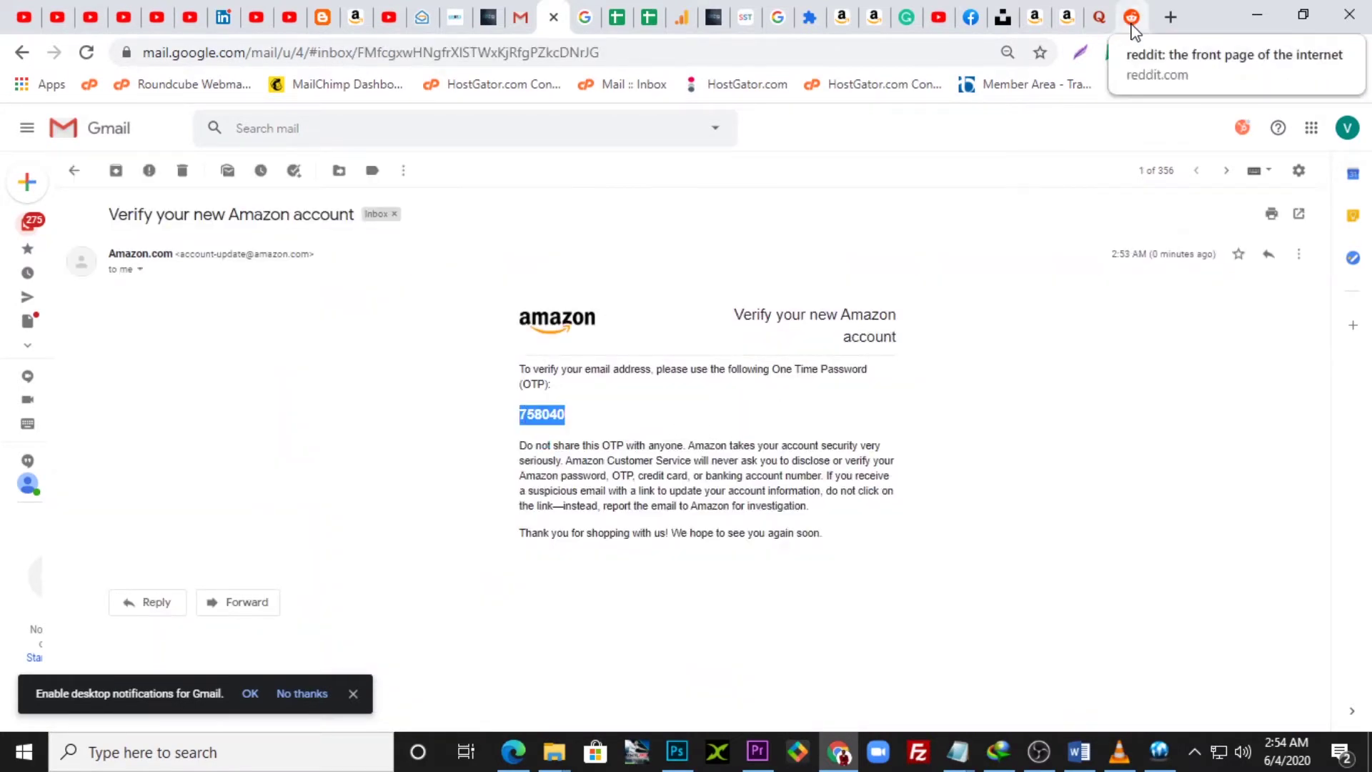
click(1035, 17)
click(614, 361)
key(ctrl+v)
click(693, 413)
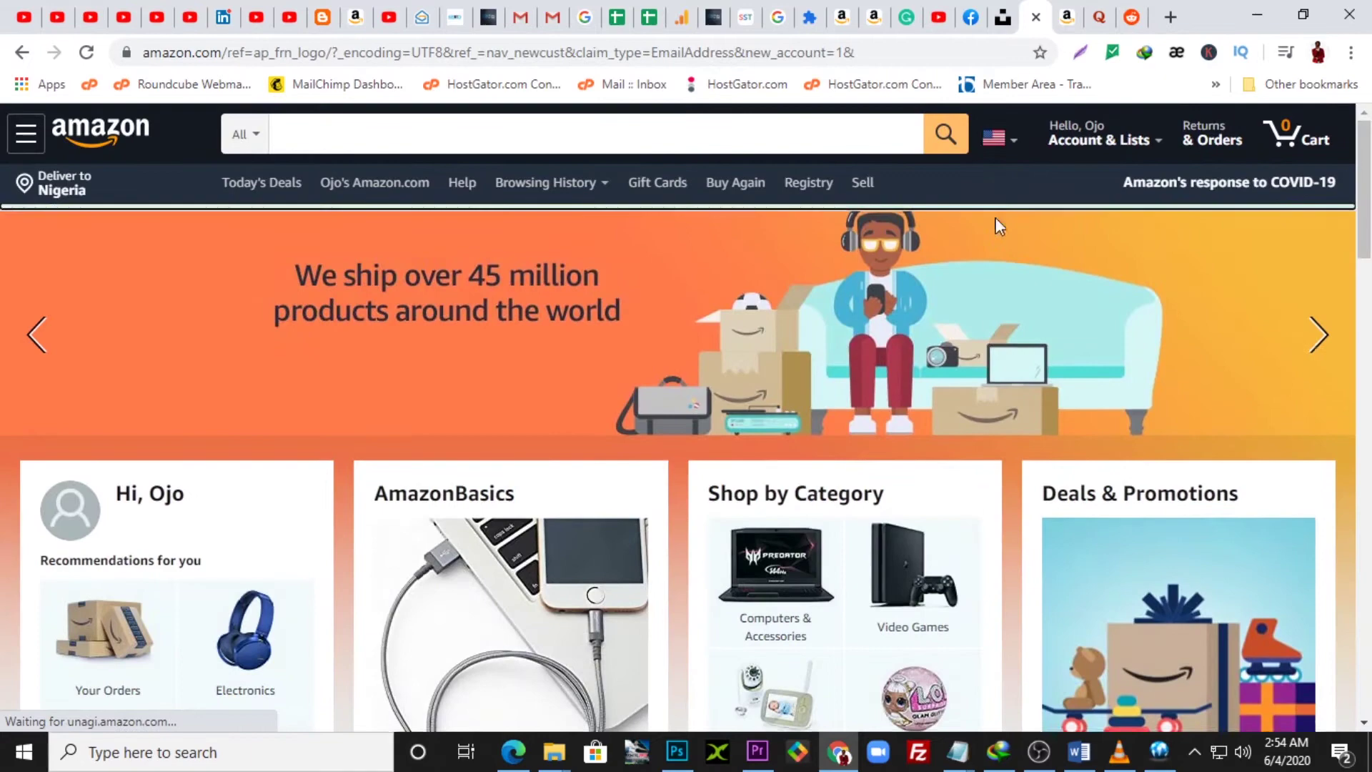
Scroll the signed-in homepage down to the footer's Make Money with Us links
scroll(992, 247, down, 4)
scroll(623, 471, down, 5)
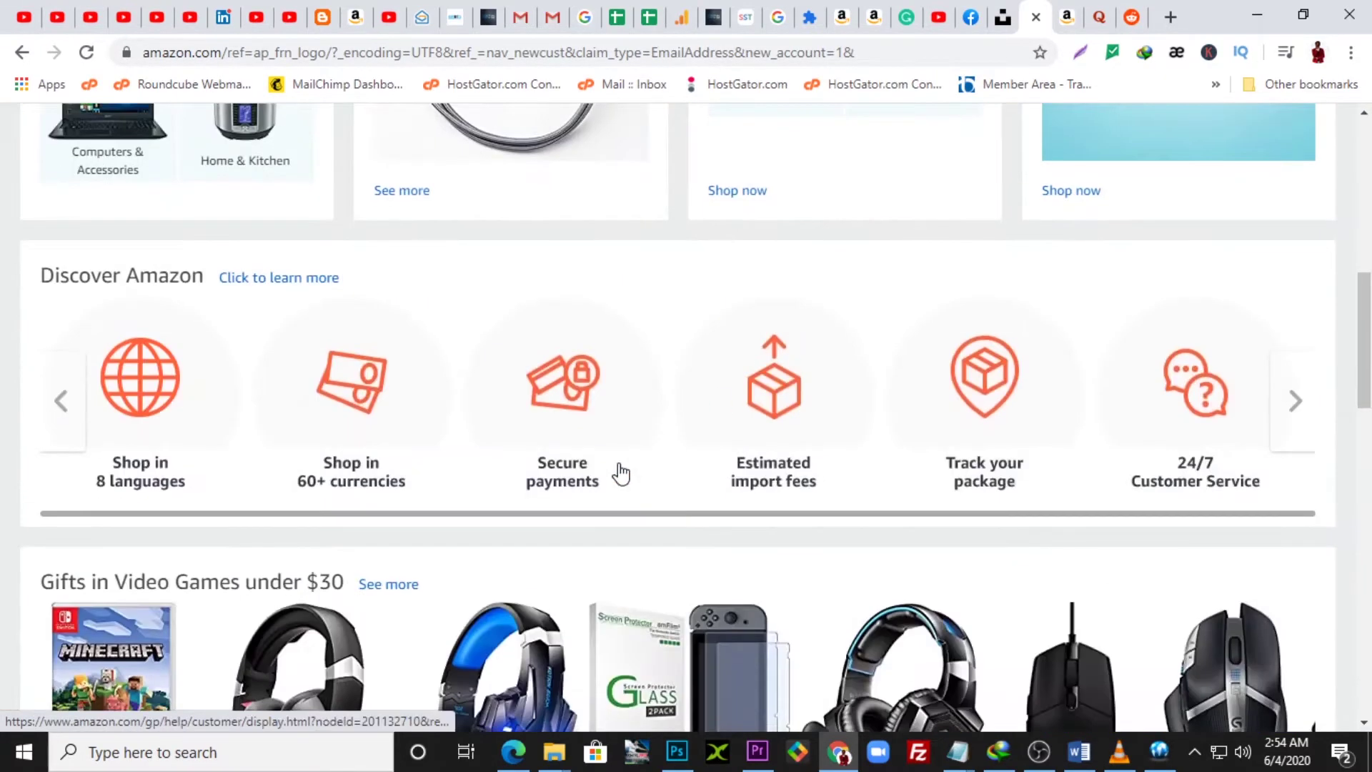
scroll(625, 474, down, 7)
scroll(623, 473, down, 3)
scroll(623, 473, down, 5)
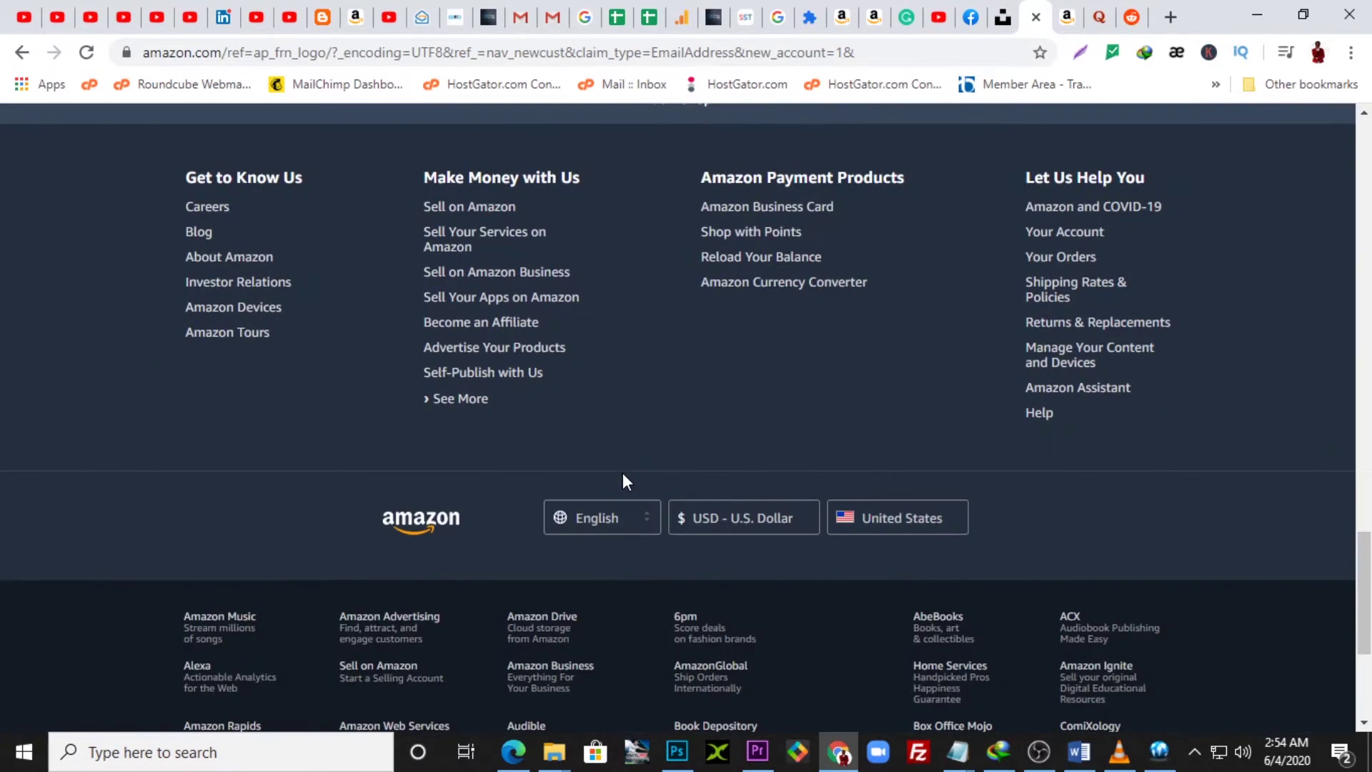
scroll(659, 404, up, 6)
scroll(659, 400, down, 5)
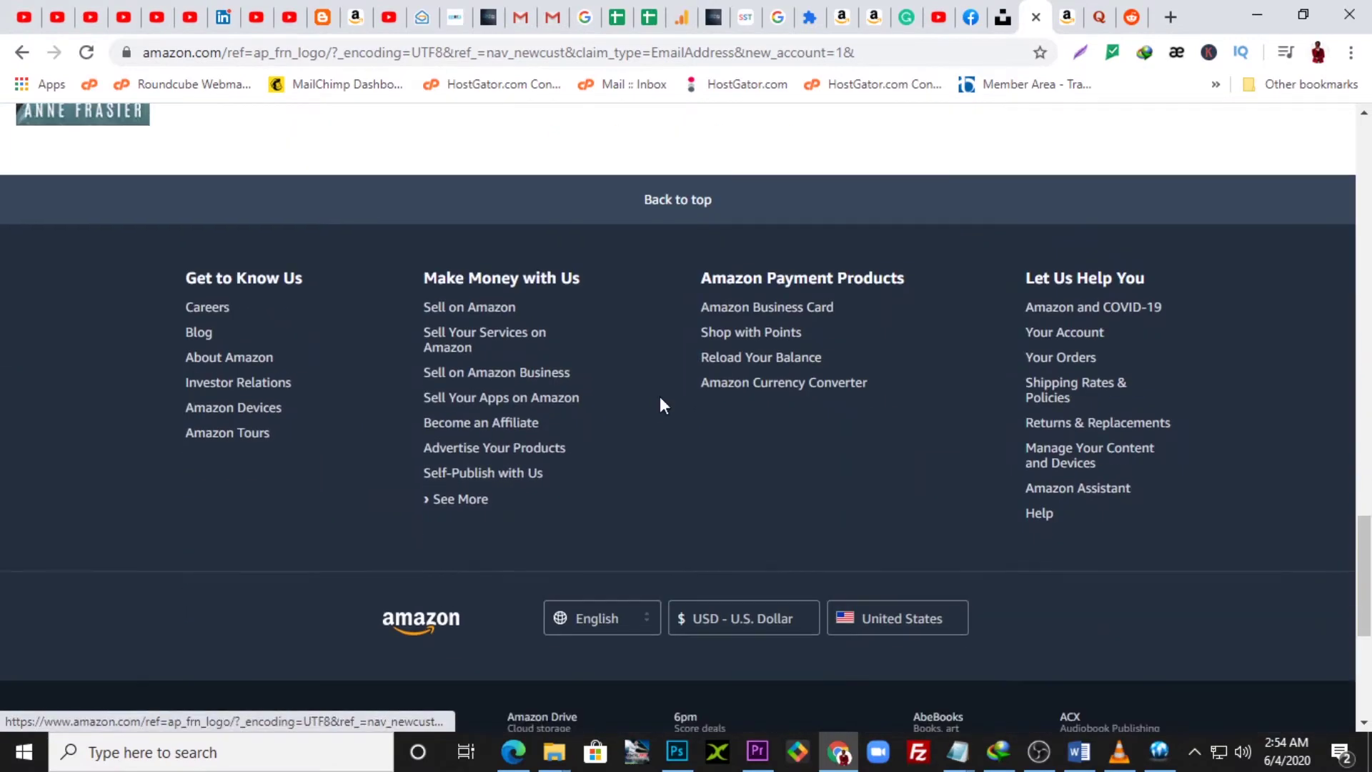
scroll(657, 408, down, 5)
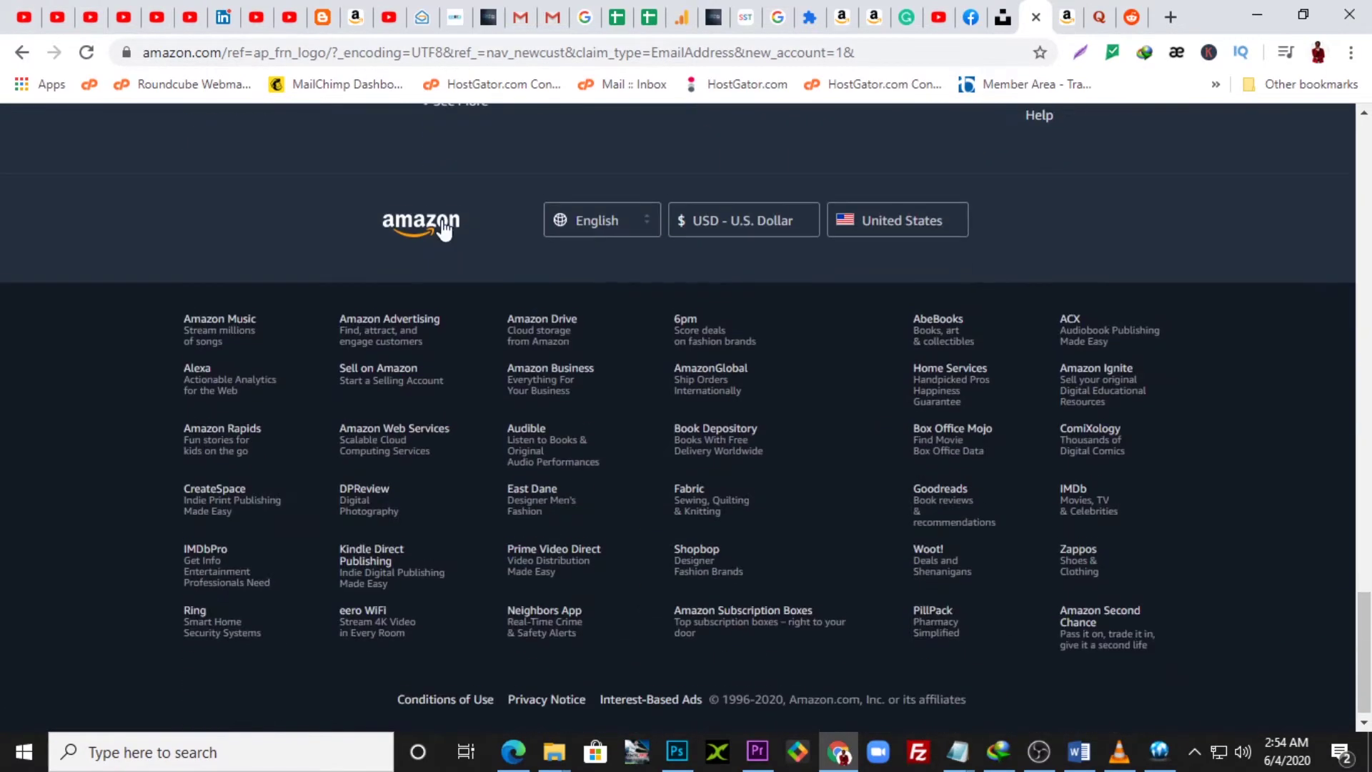
scroll(440, 306, up, 5)
scroll(366, 429, down, 5)
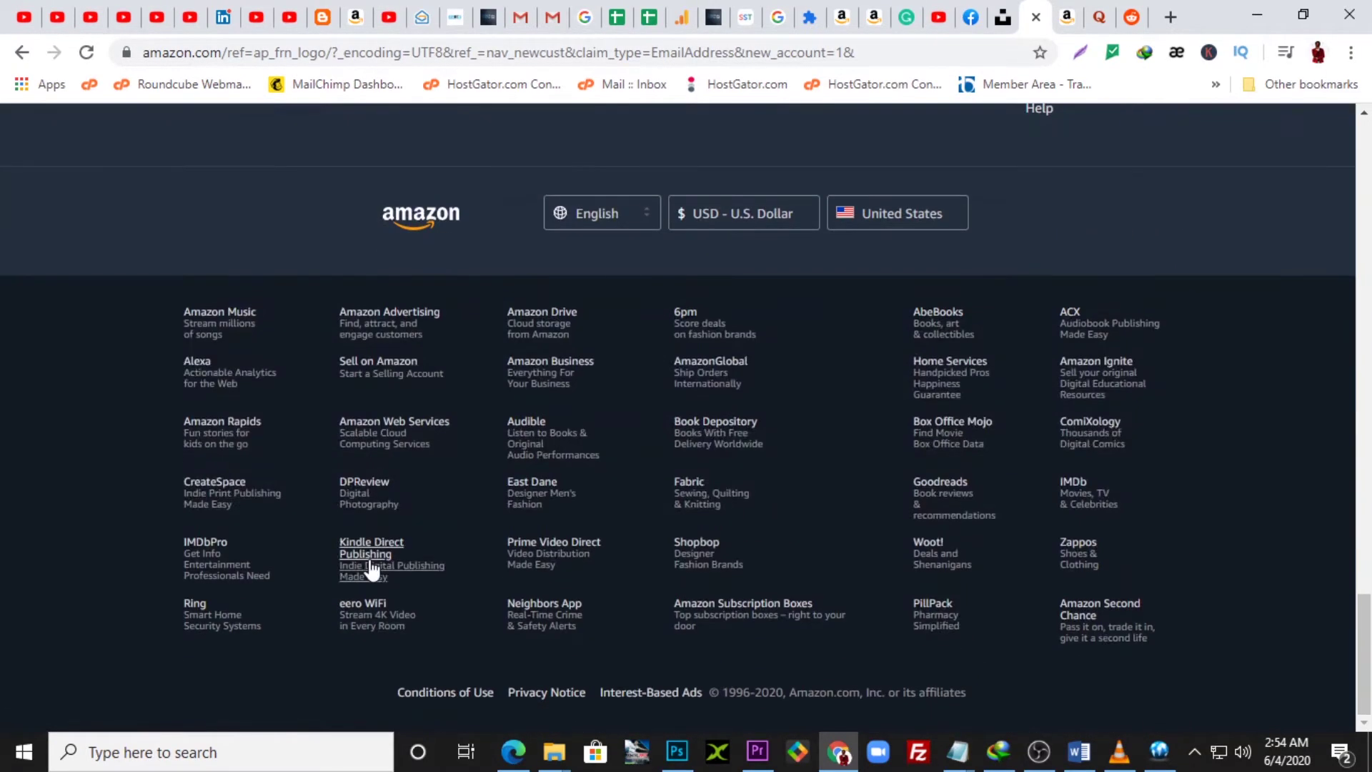
scroll(350, 400, up, 6)
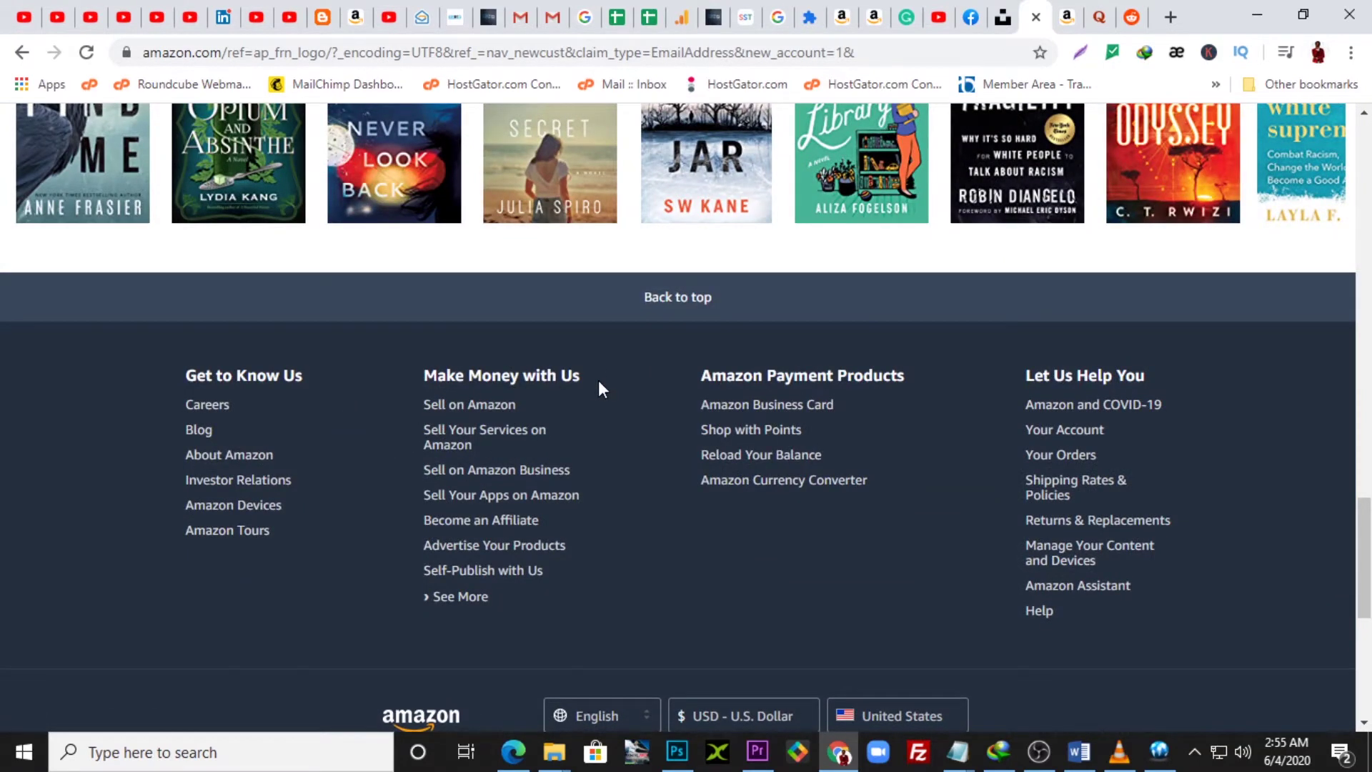
Start the Amazon Associates sign-up and fill in the payee's Lagos, Nigeria address
click(489, 524)
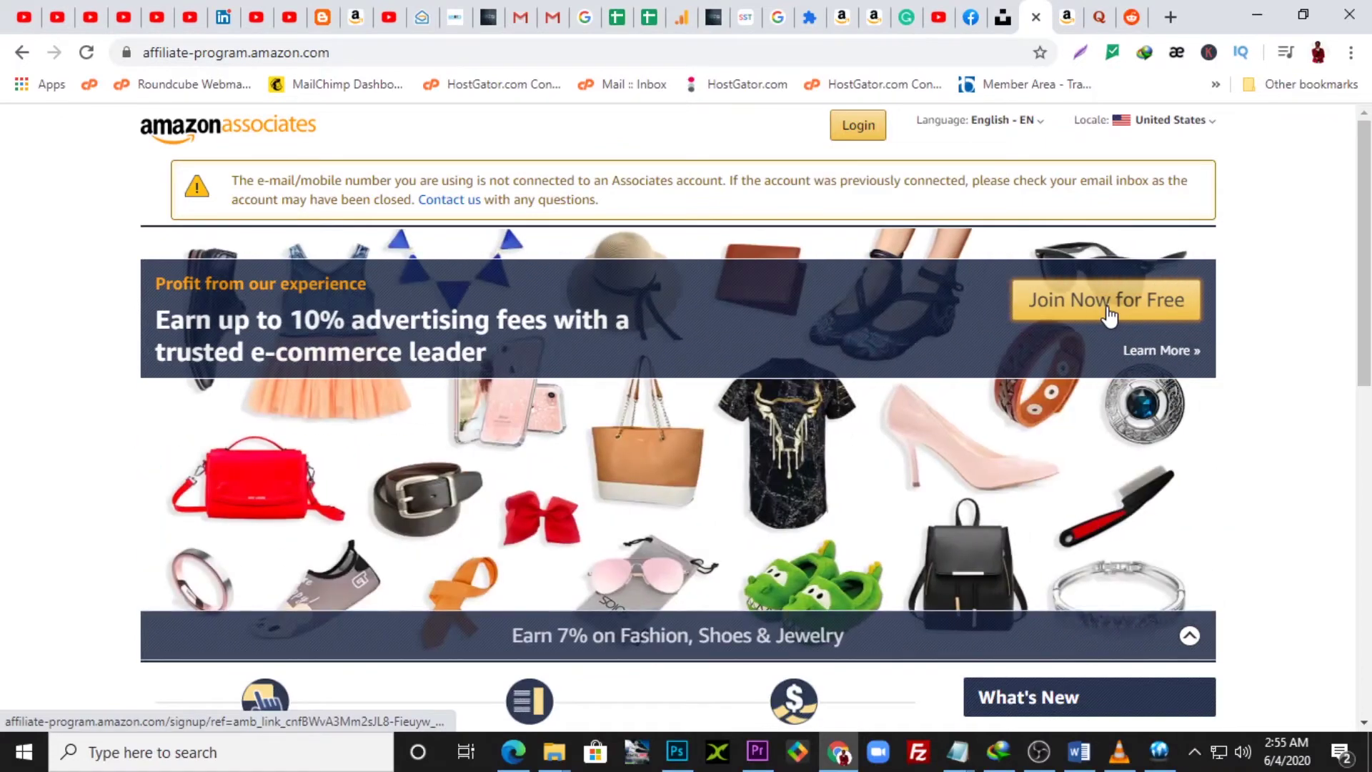
click(1108, 315)
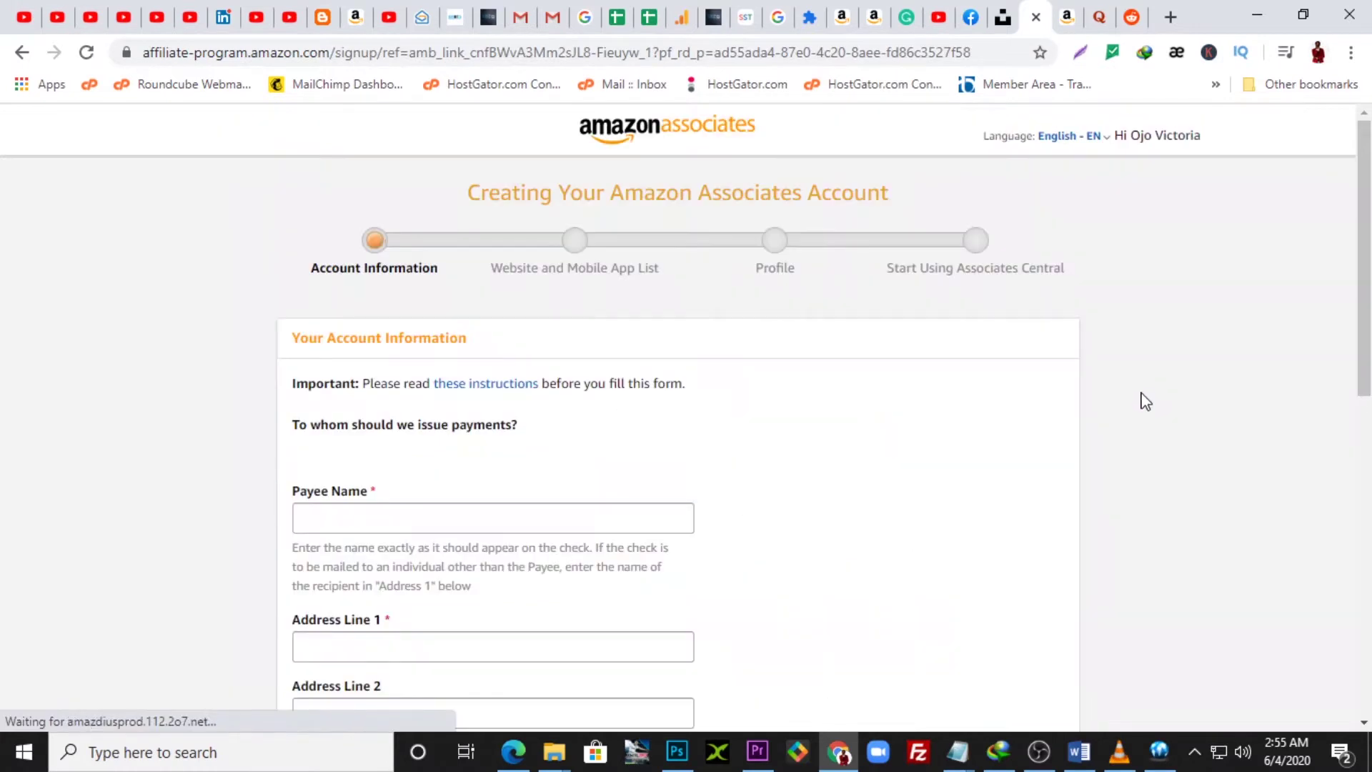
scroll(1081, 414, down, 1)
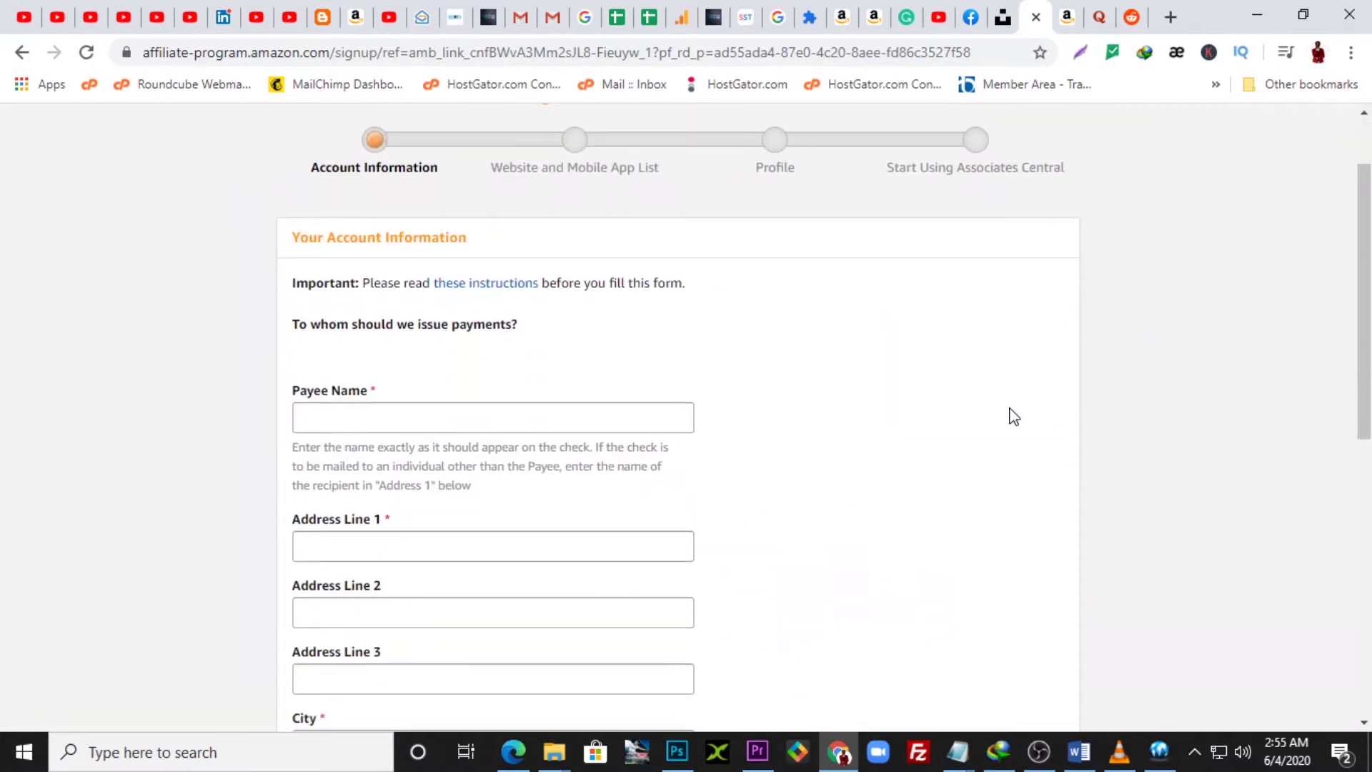
scroll(1013, 417, up, 1)
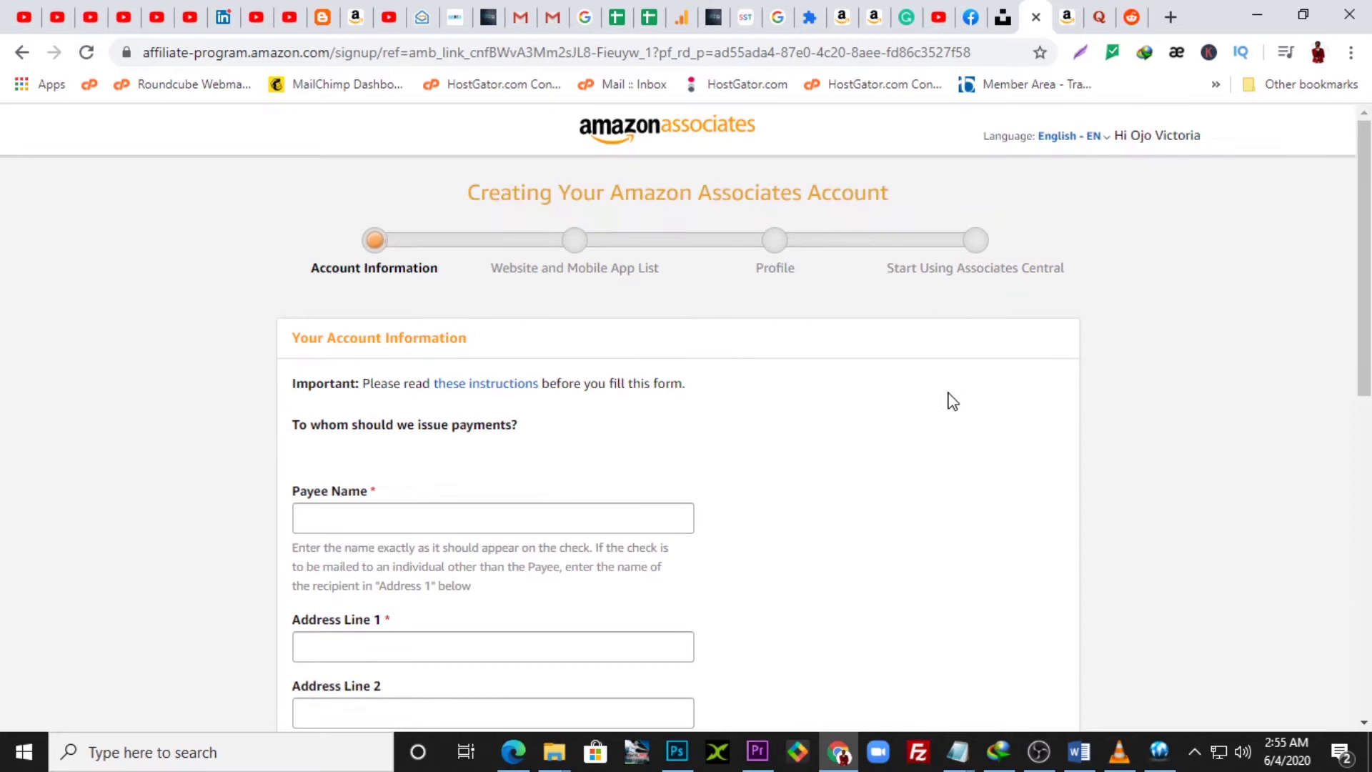
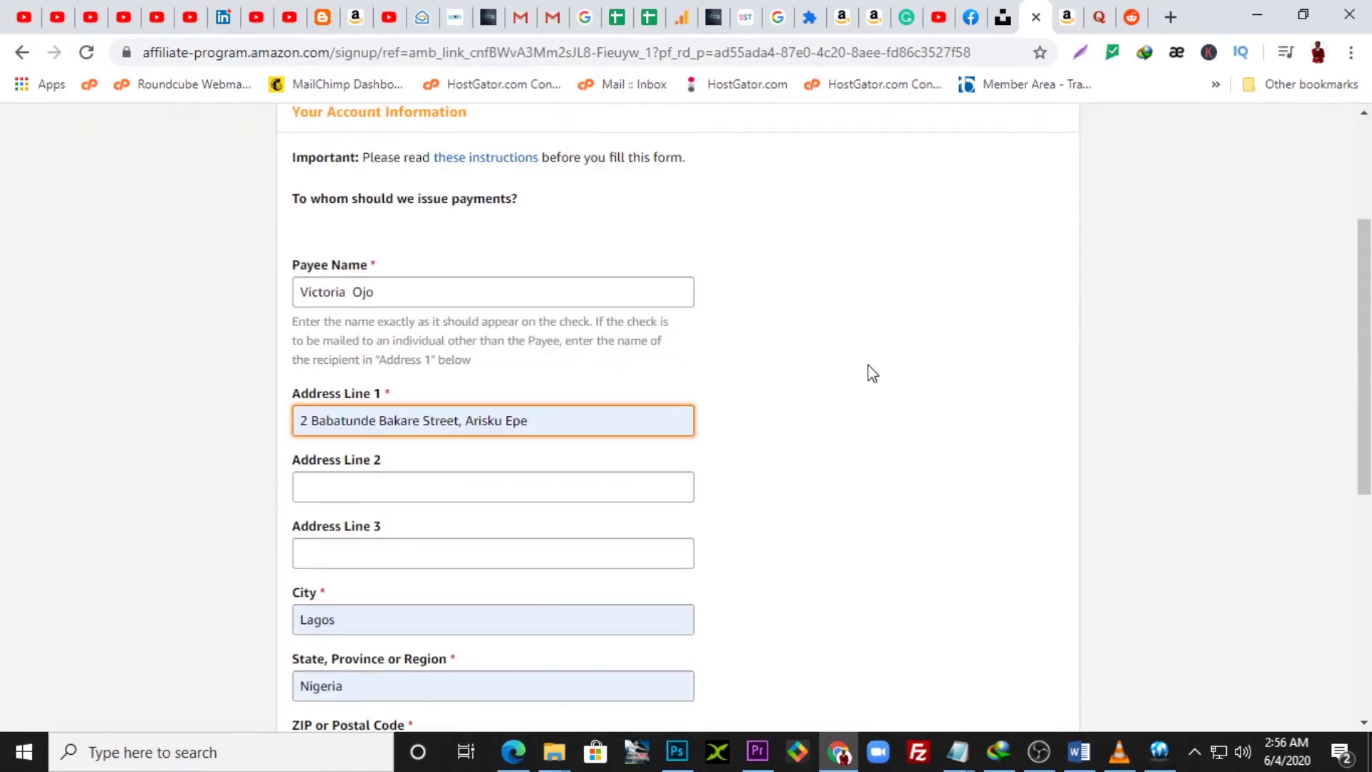
scroll(869, 373, down, 1)
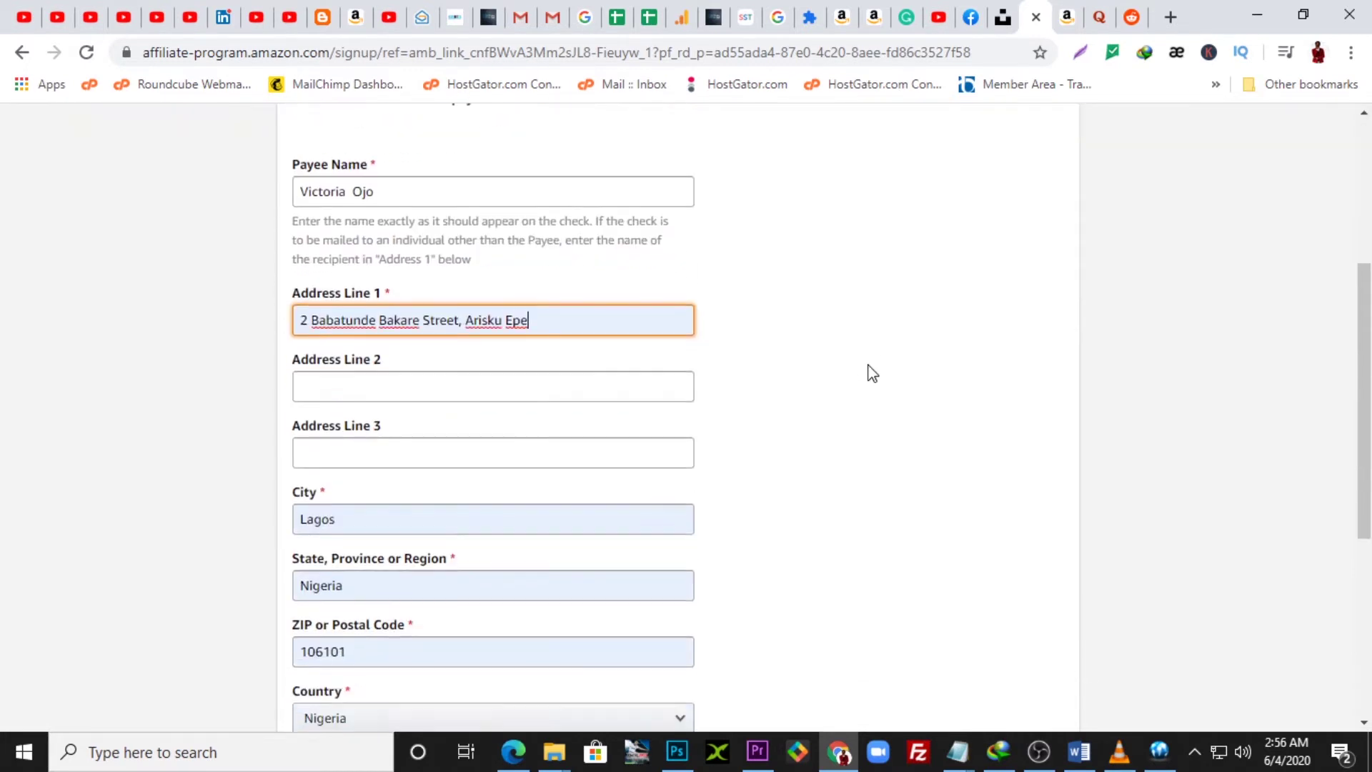
scroll(869, 373, down, 1)
scroll(869, 373, down, 1)
scroll(869, 372, down, 1)
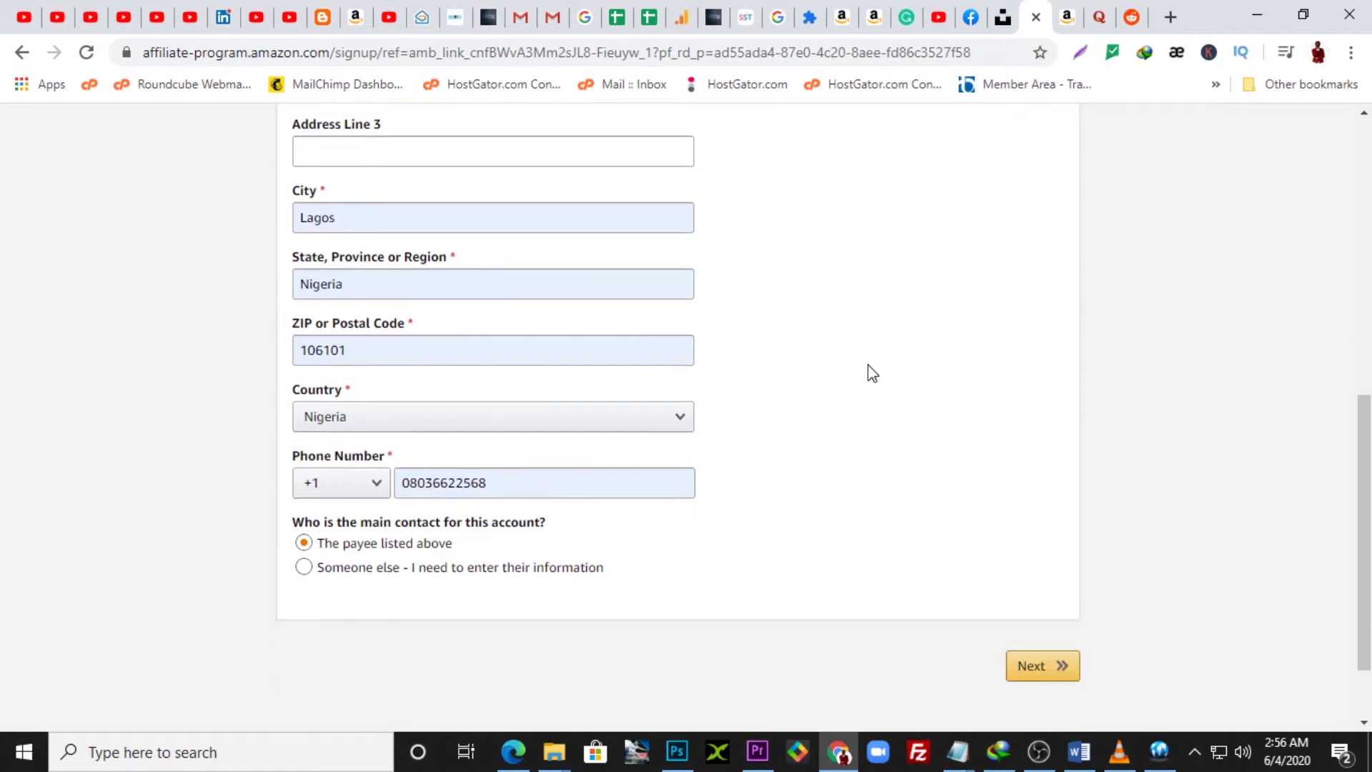
scroll(869, 371, down, 2)
Set the phone number's country code to Nigeria's +234
click(369, 395)
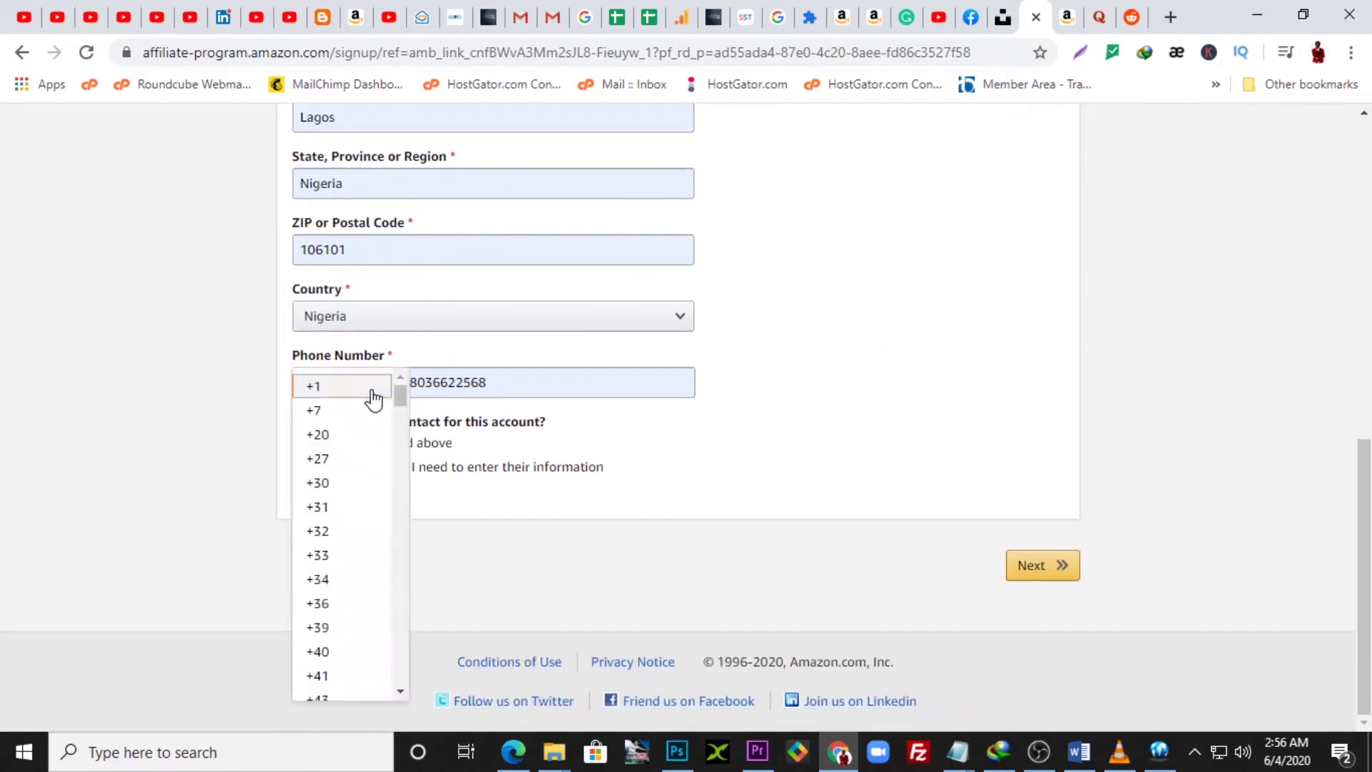
scroll(357, 571, down, 5)
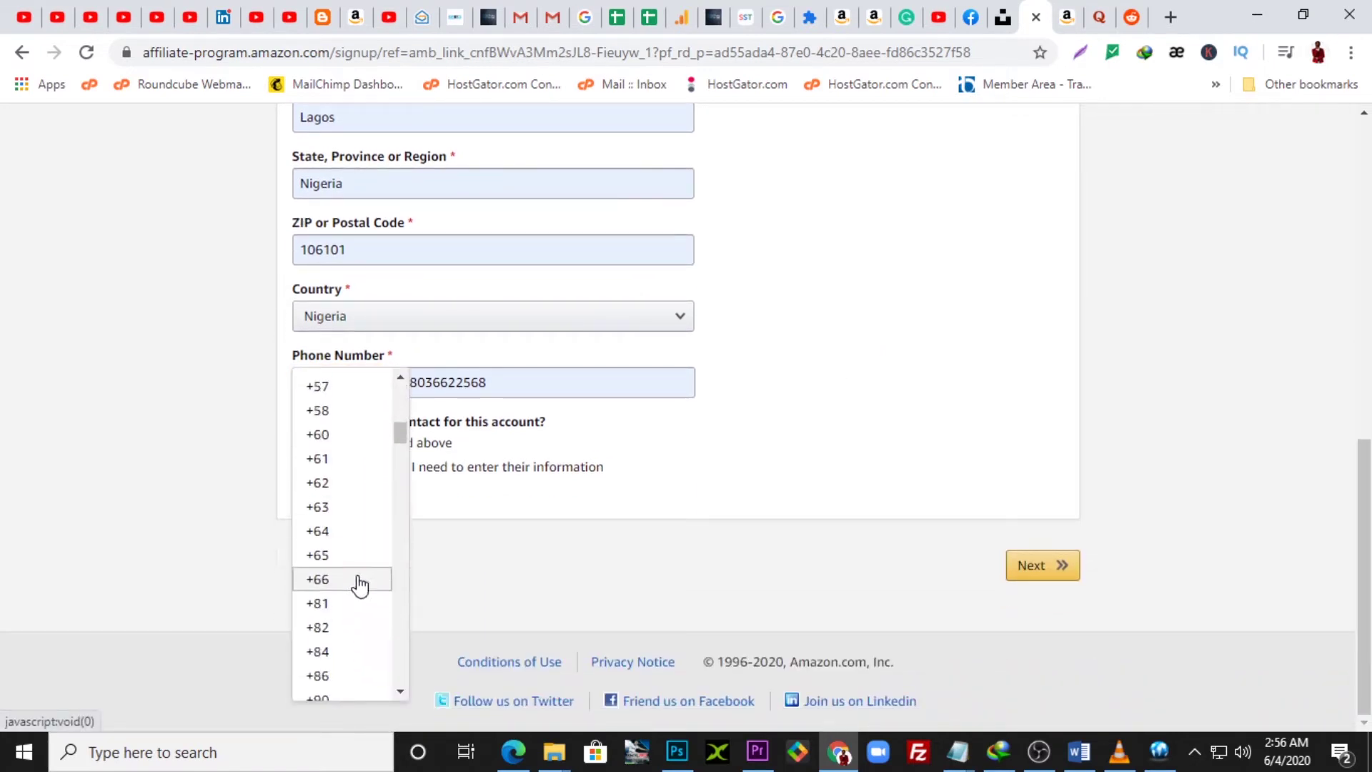
scroll(357, 582, down, 5)
scroll(351, 579, down, 5)
scroll(349, 536, up, 3)
scroll(350, 496, up, 1)
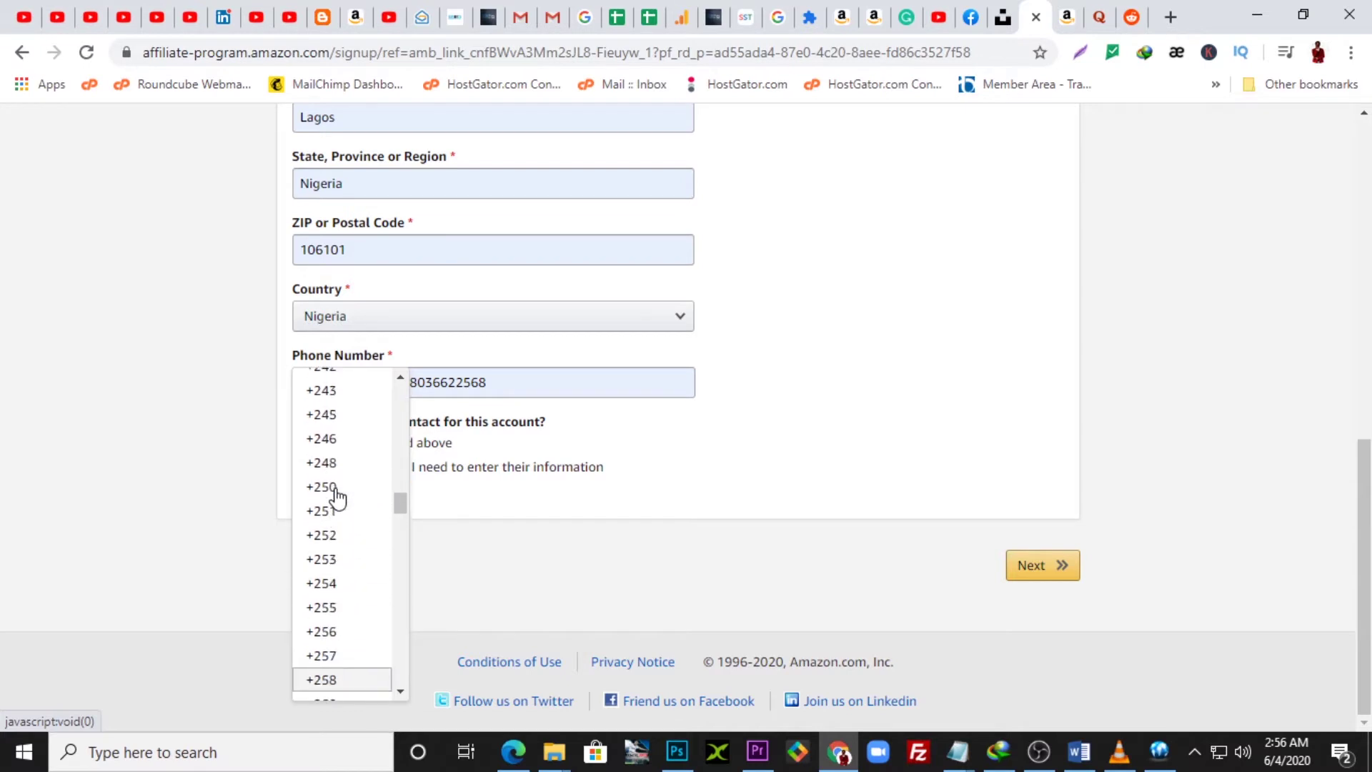
scroll(350, 496, up, 3)
scroll(348, 498, up, 2)
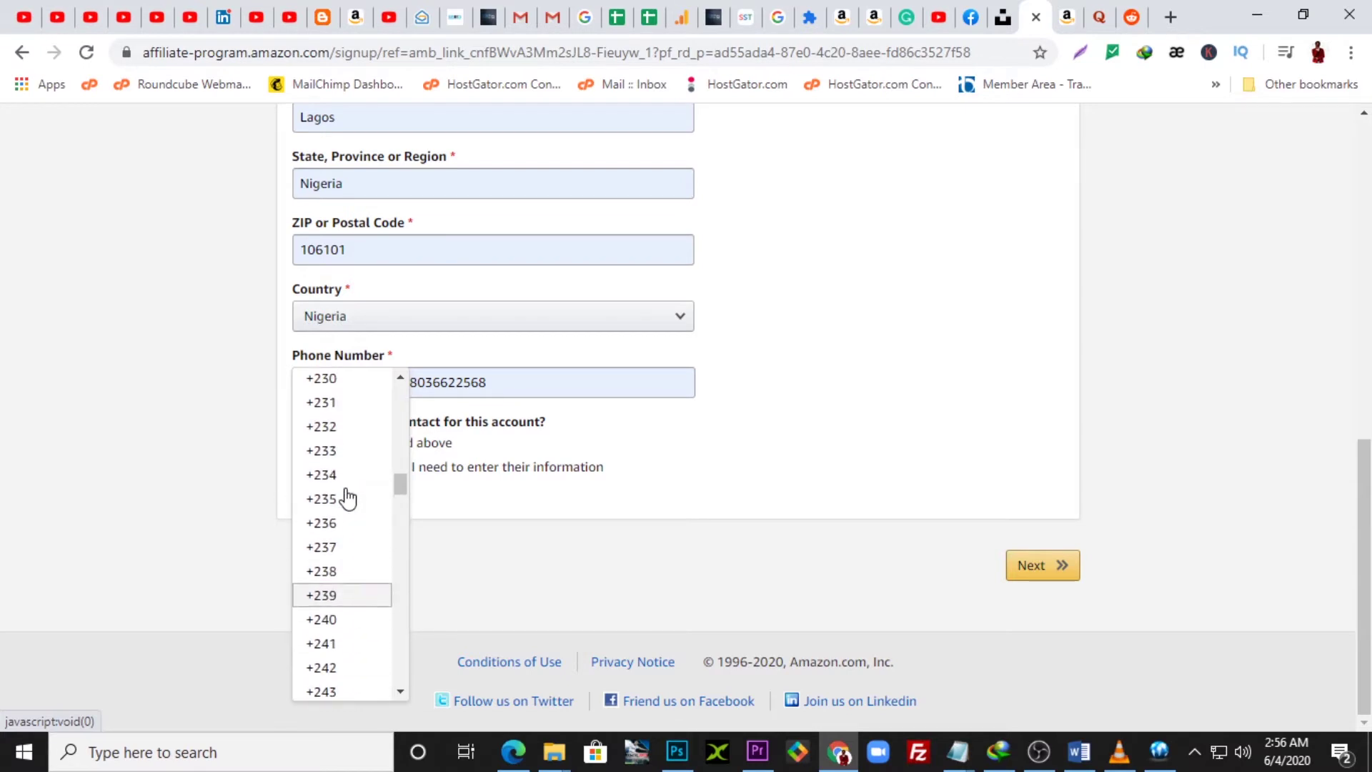
click(337, 475)
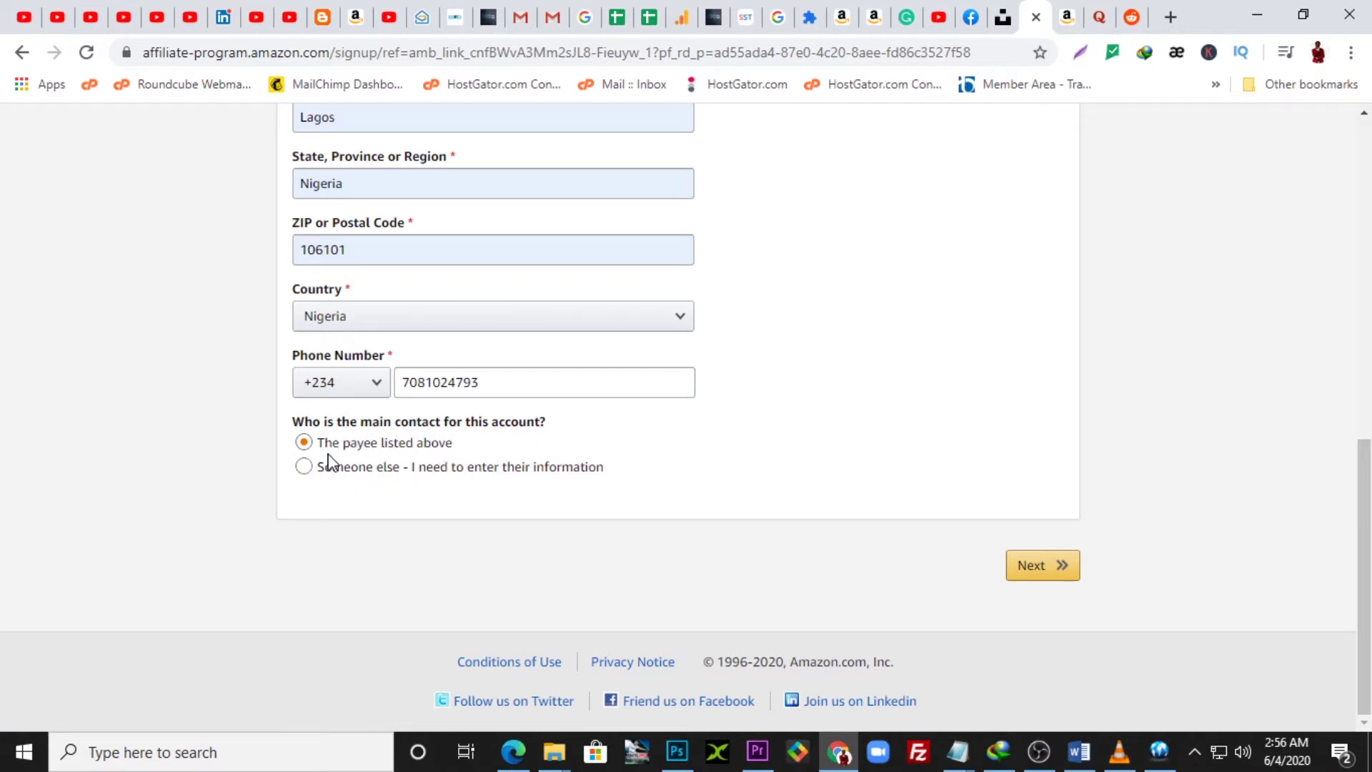
Add Breedskool.com as the website, answer No to the under-13 question, and confirm
click(1033, 566)
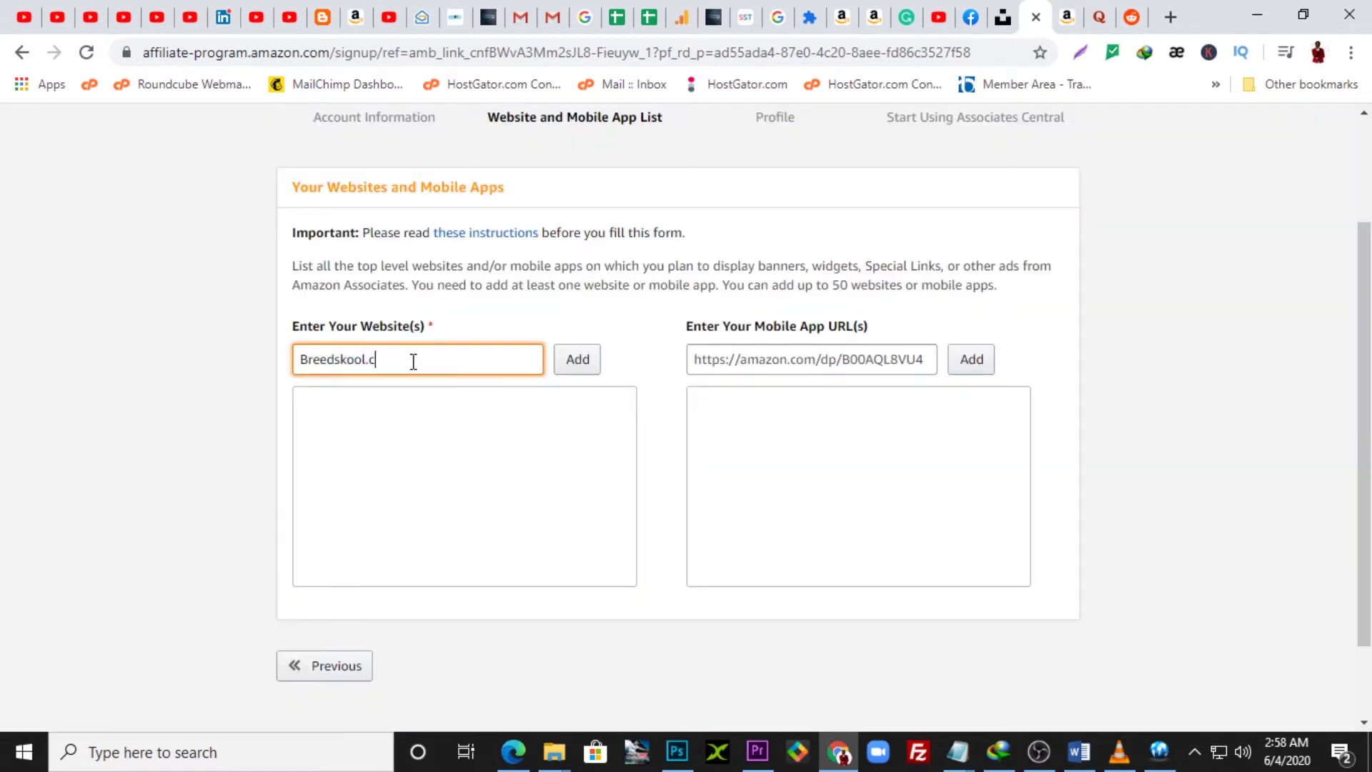
text(m)
click(572, 368)
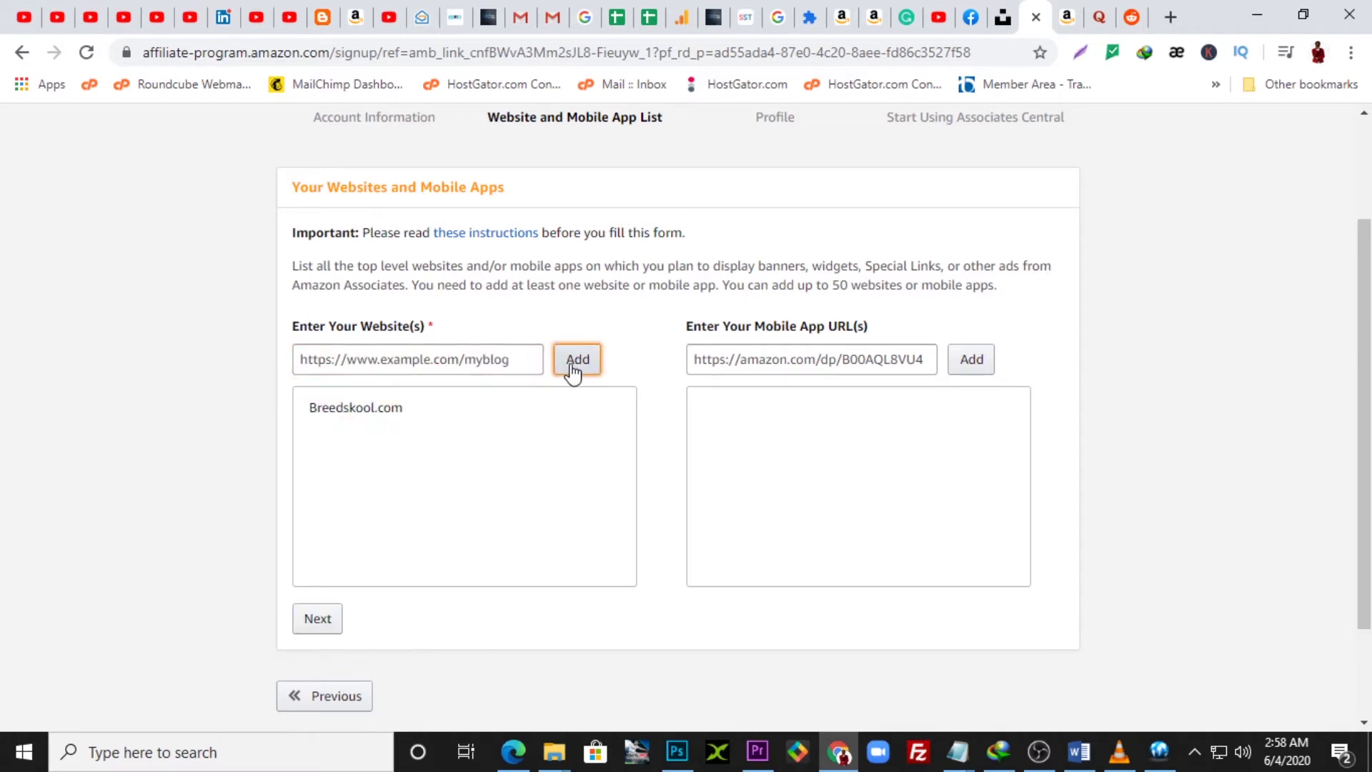
mouse_move(401, 409)
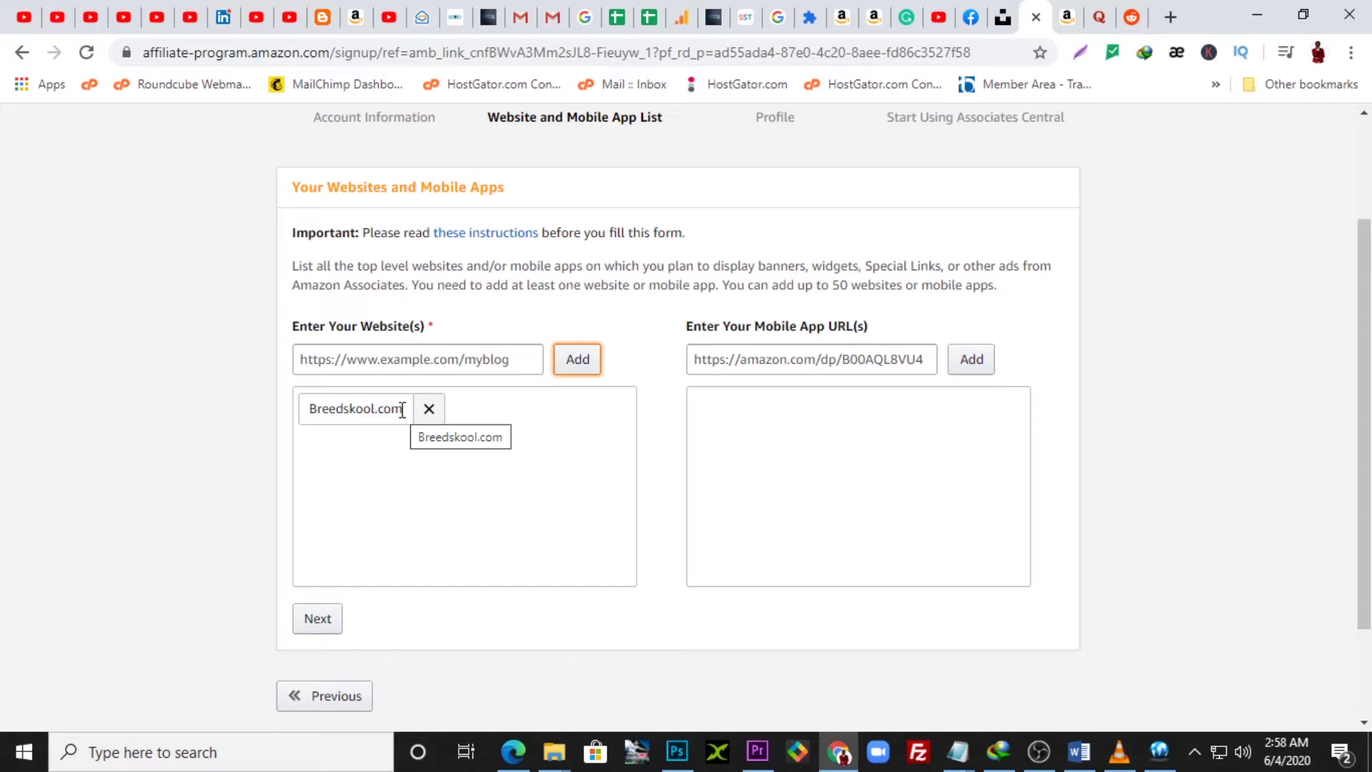
scroll(397, 450, down, 3)
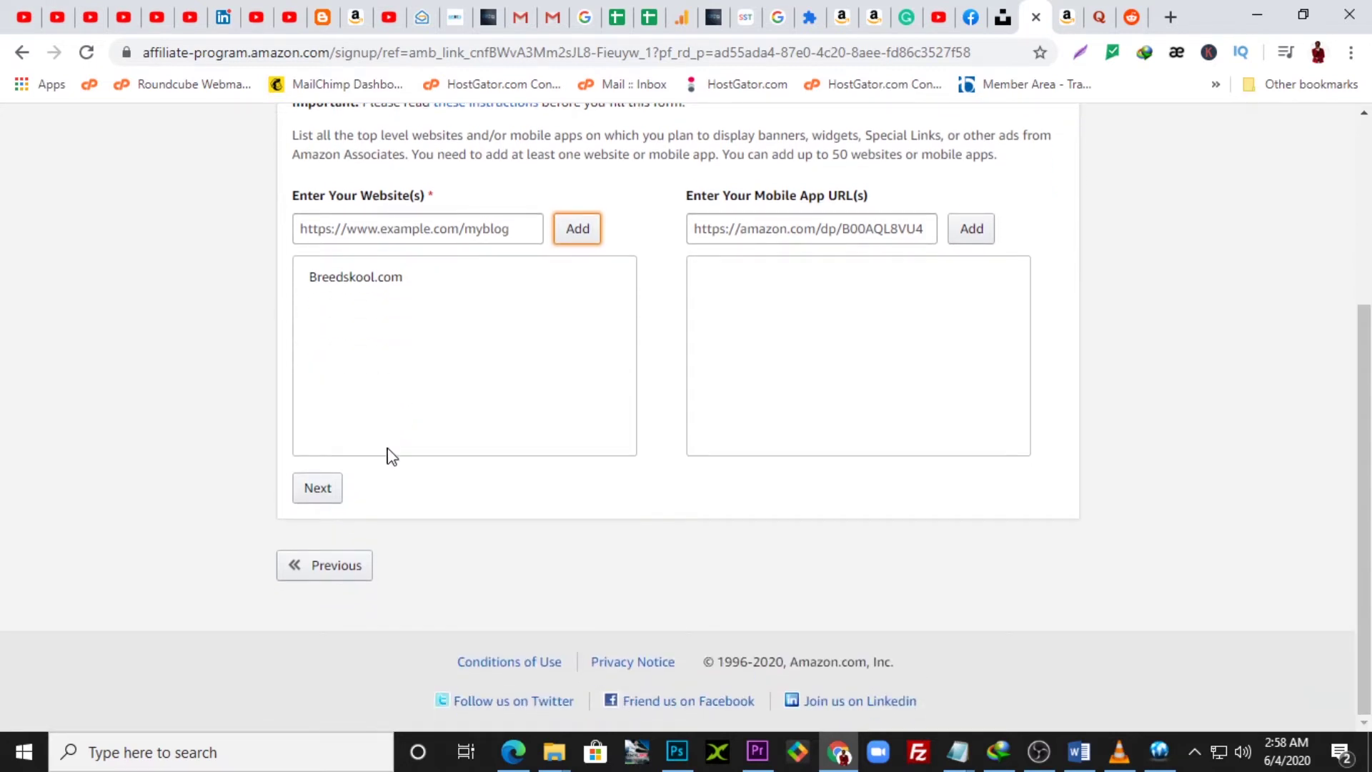
click(316, 488)
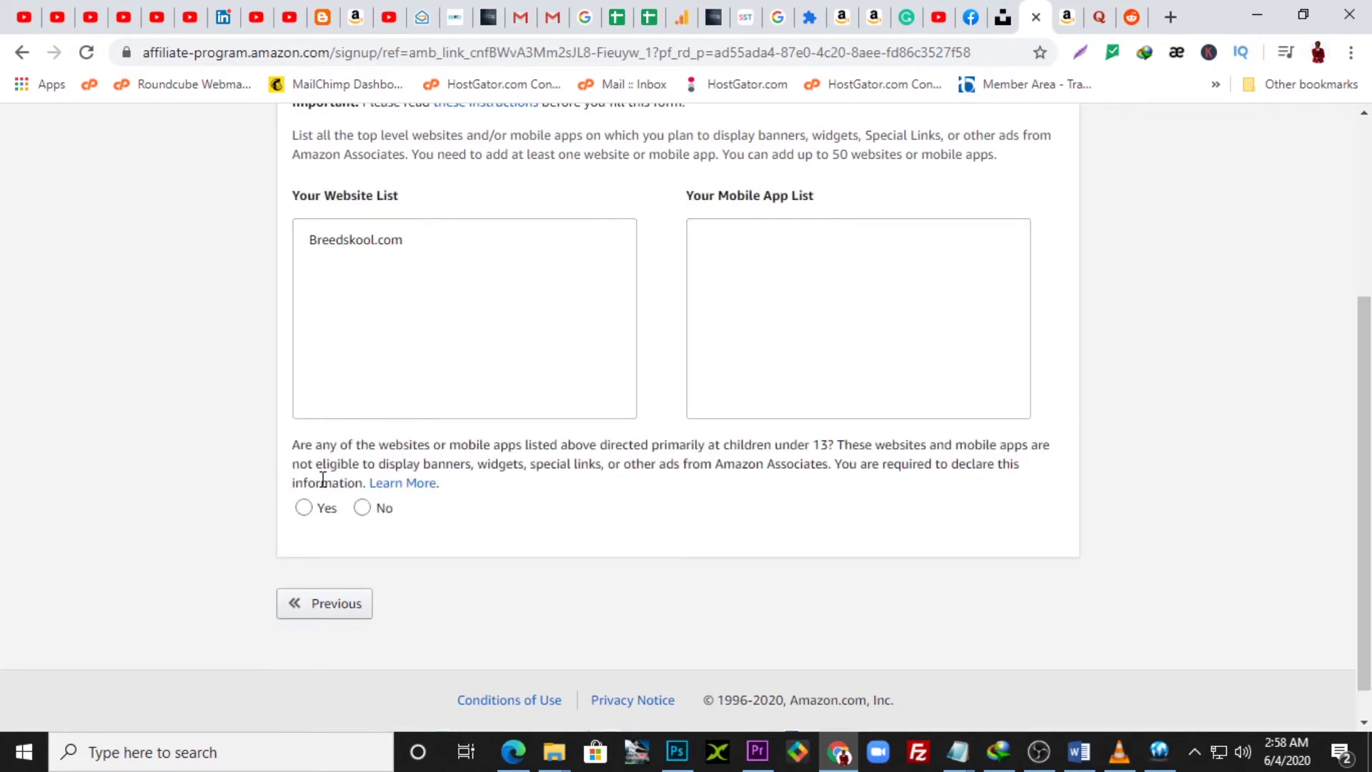
click(362, 509)
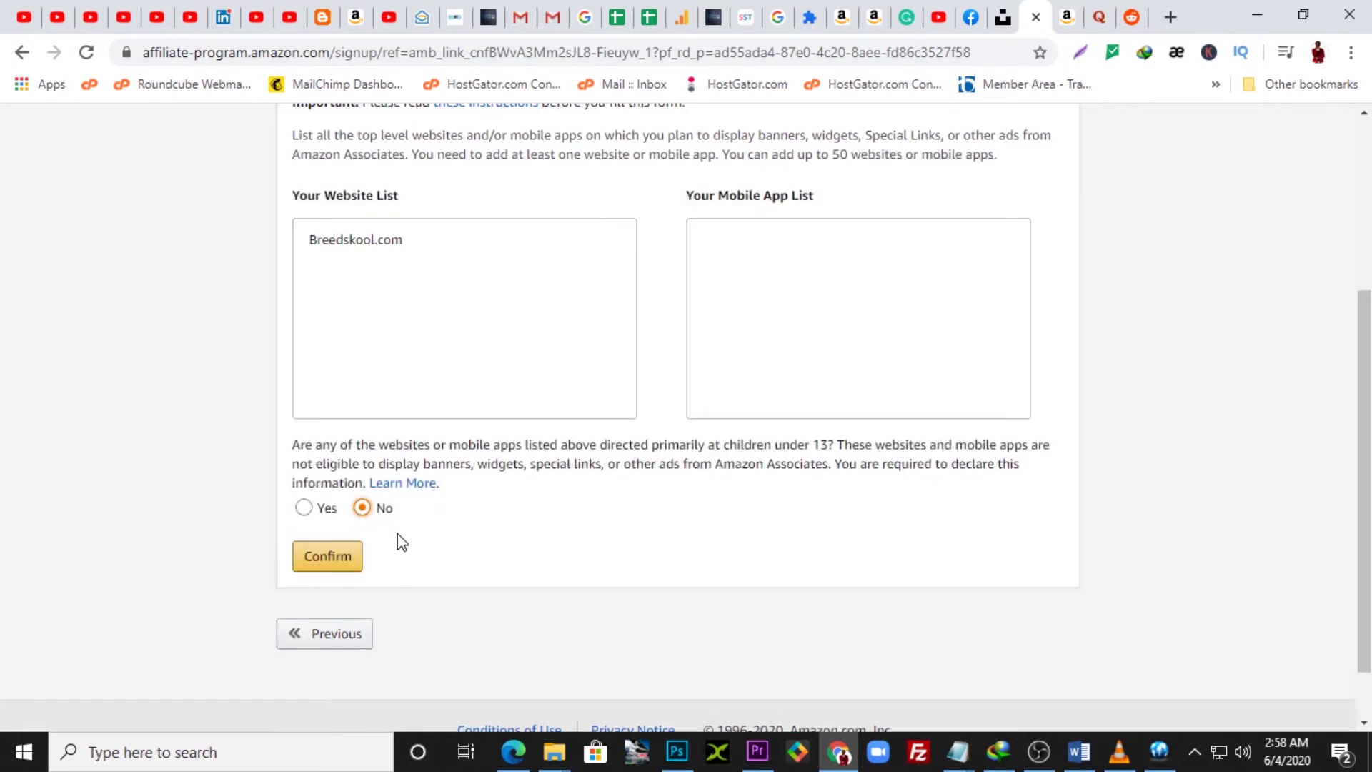
click(343, 557)
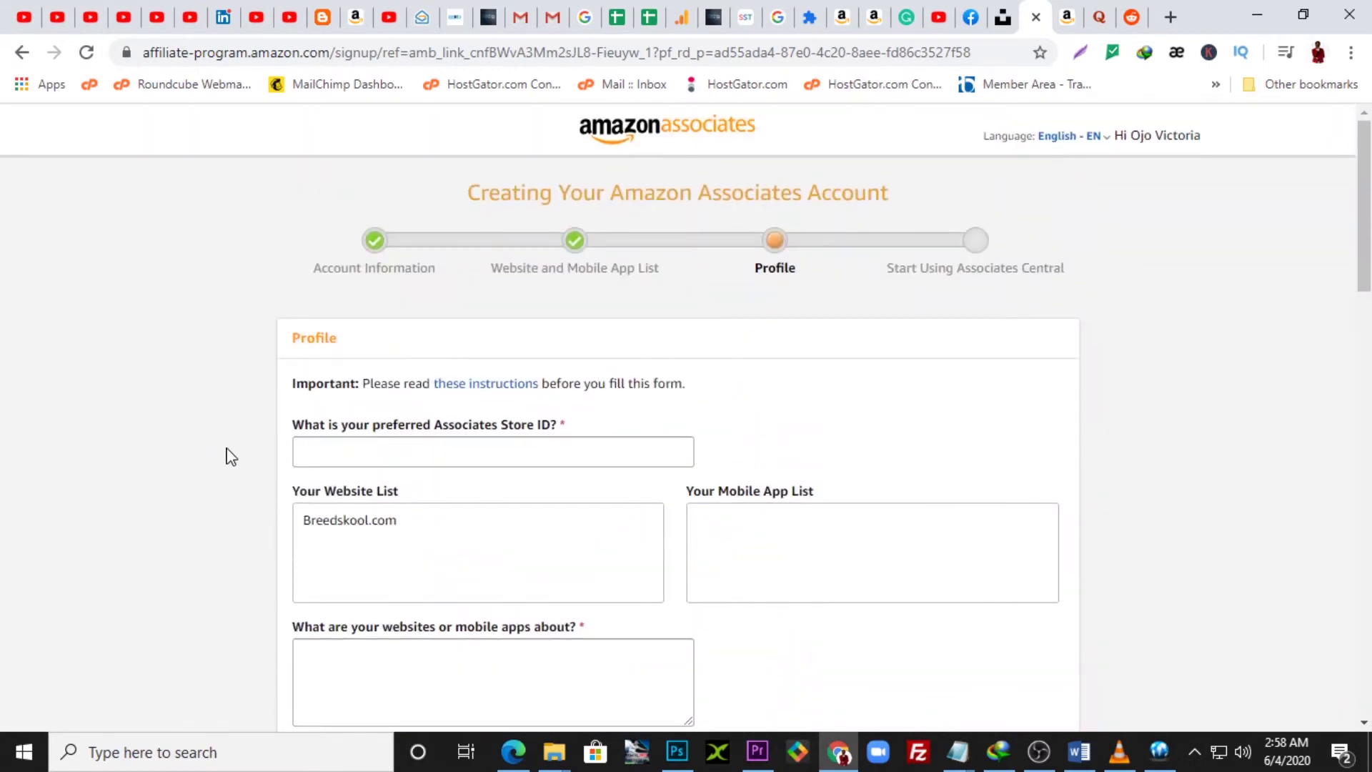
Enter store ID VOM and describe the sites as 'Marketing and product reviews'
scroll(266, 426, down, 1)
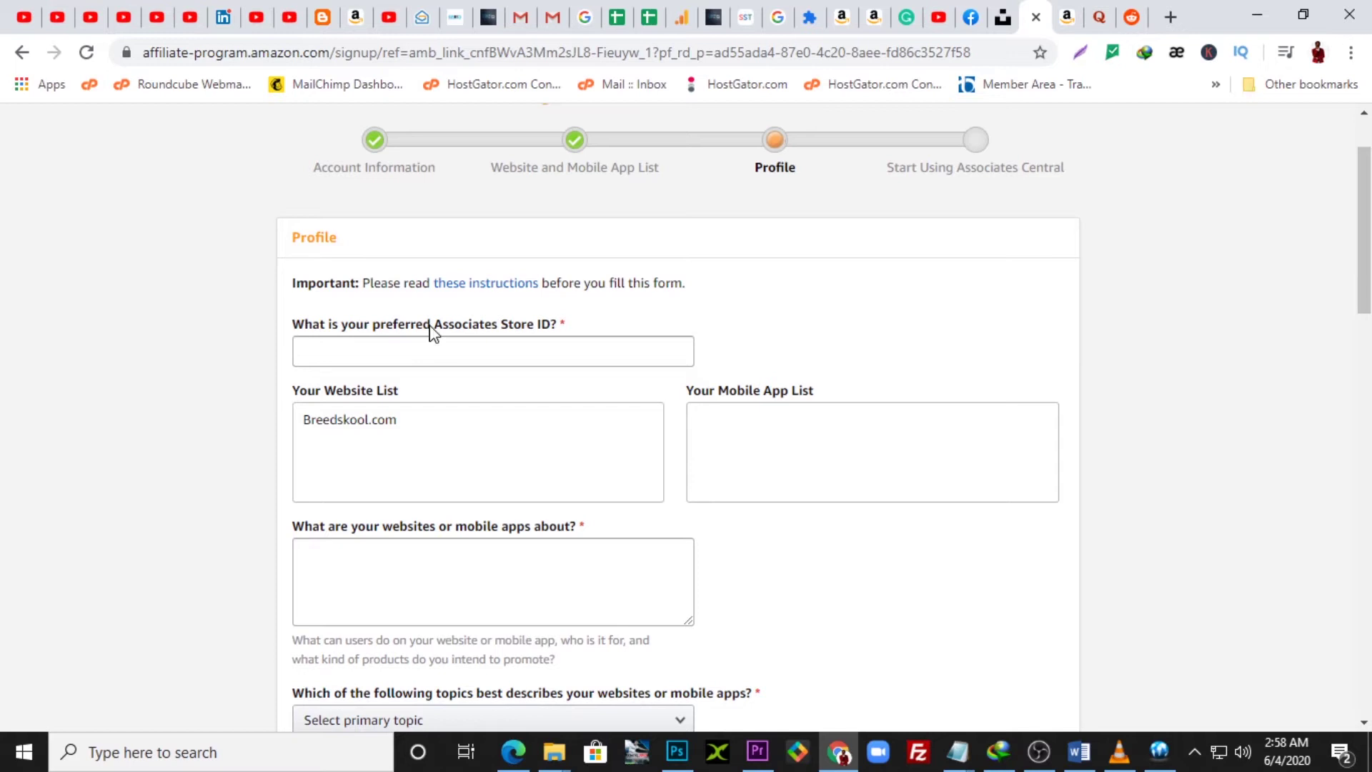
click(476, 351)
text(VOM)
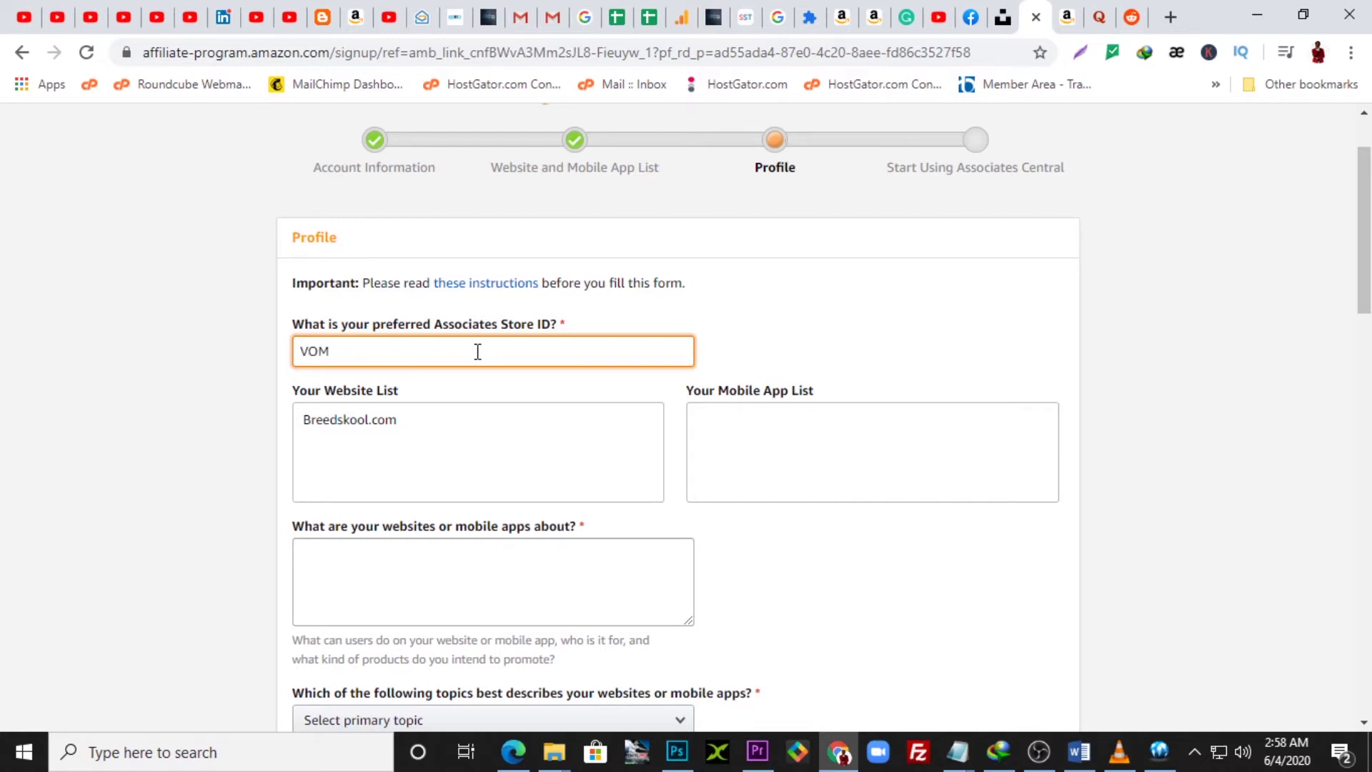
scroll(477, 350, down, 1)
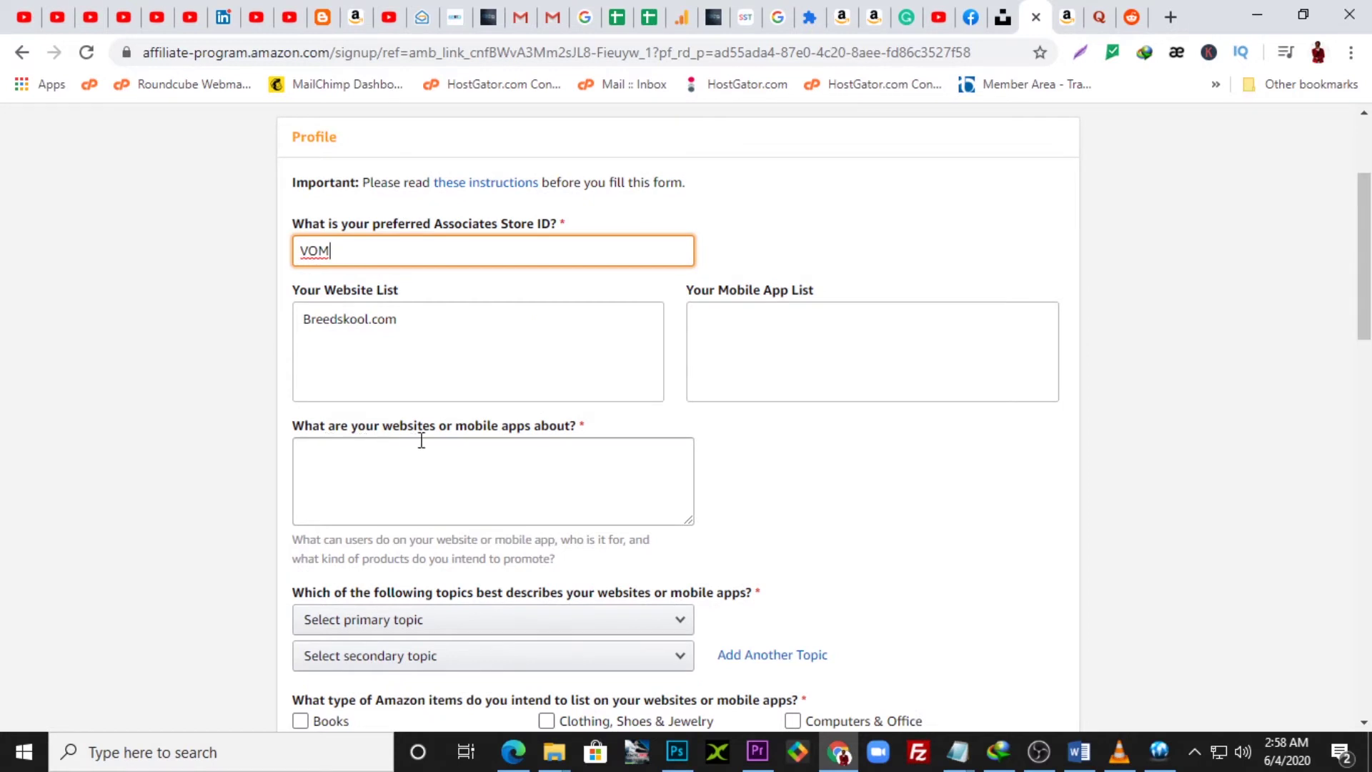
click(373, 467)
text(mARKE)
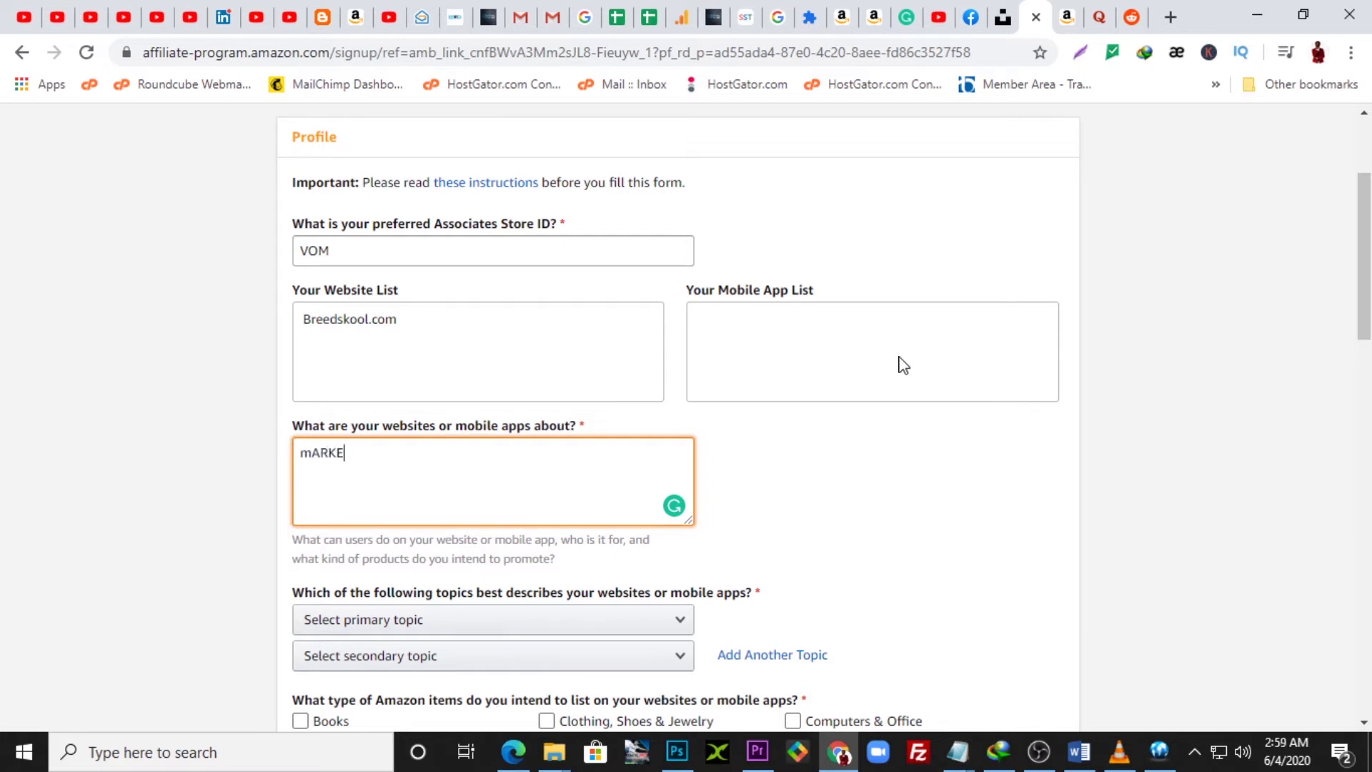
key(BackSpace)
key(BackSpace)
key(BackSpace)
key(BackSpace)
key(BackSpace)
text(rketing and product reviews)
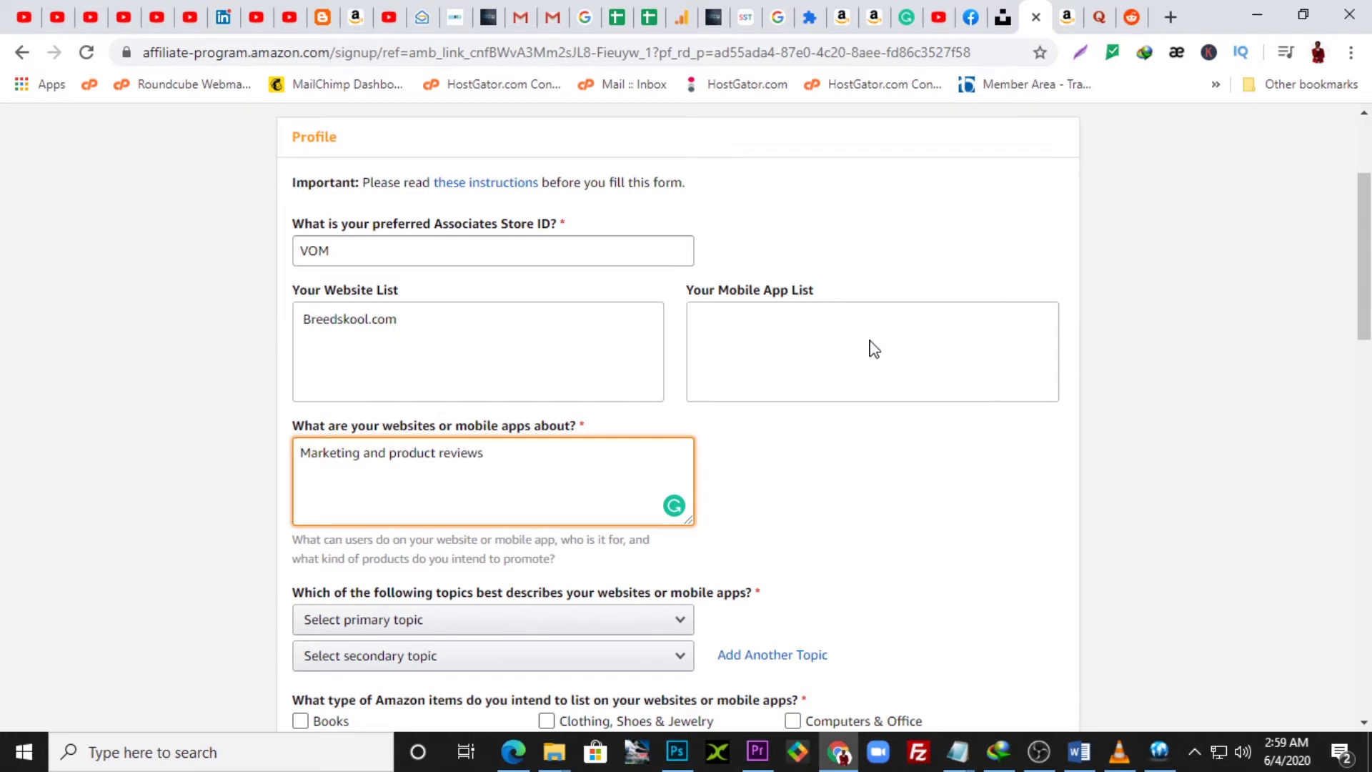
scroll(873, 349, down, 4)
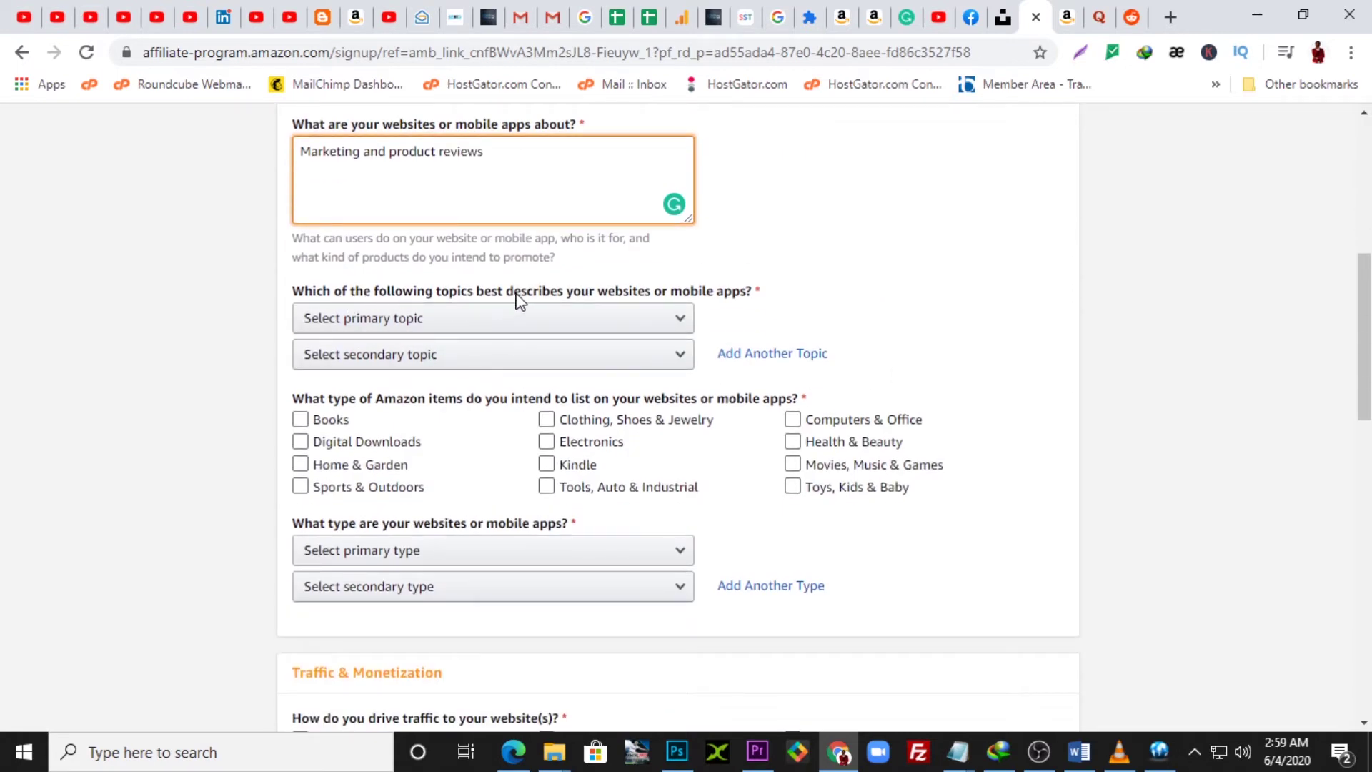
Pick Computers/Software/Technology as primary topic and Comparison Shopping Engine as website type
click(468, 320)
scroll(490, 344, down, 5)
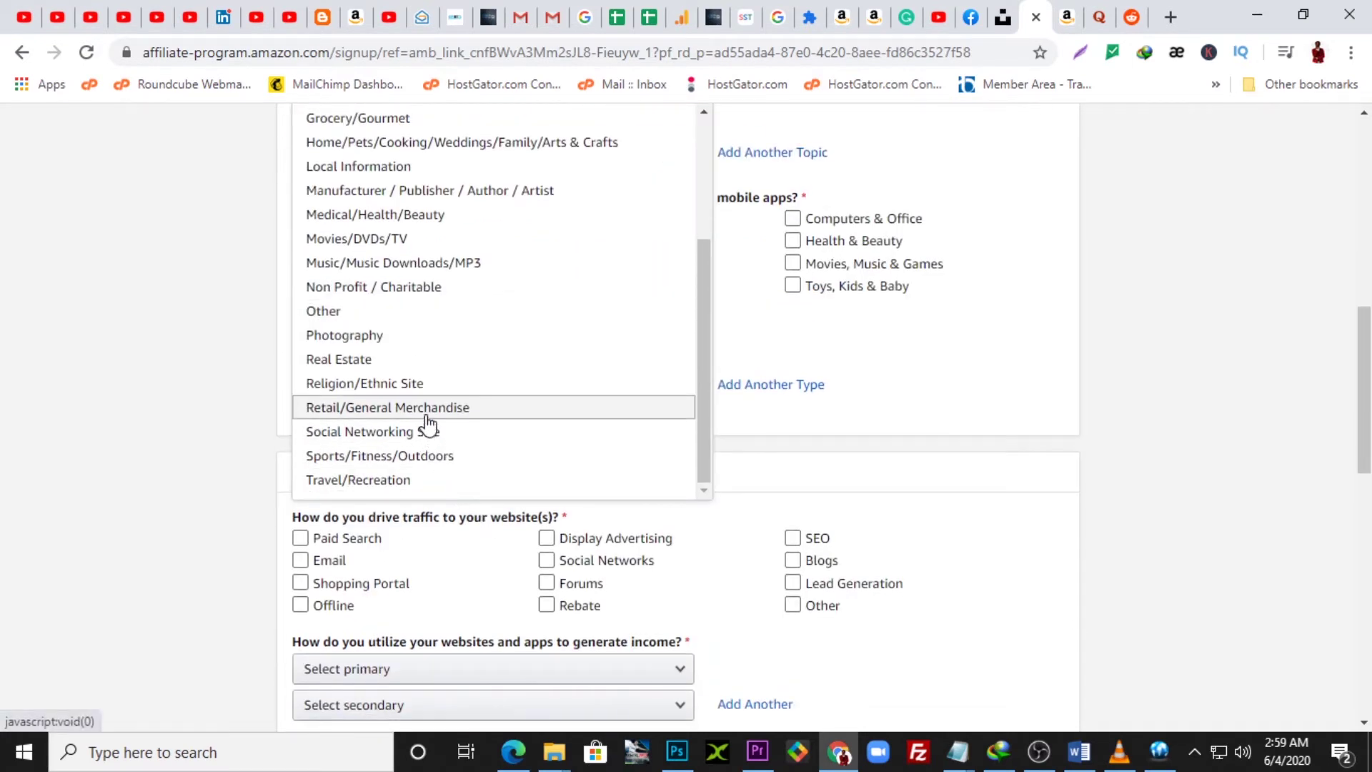
scroll(429, 413, up, 3)
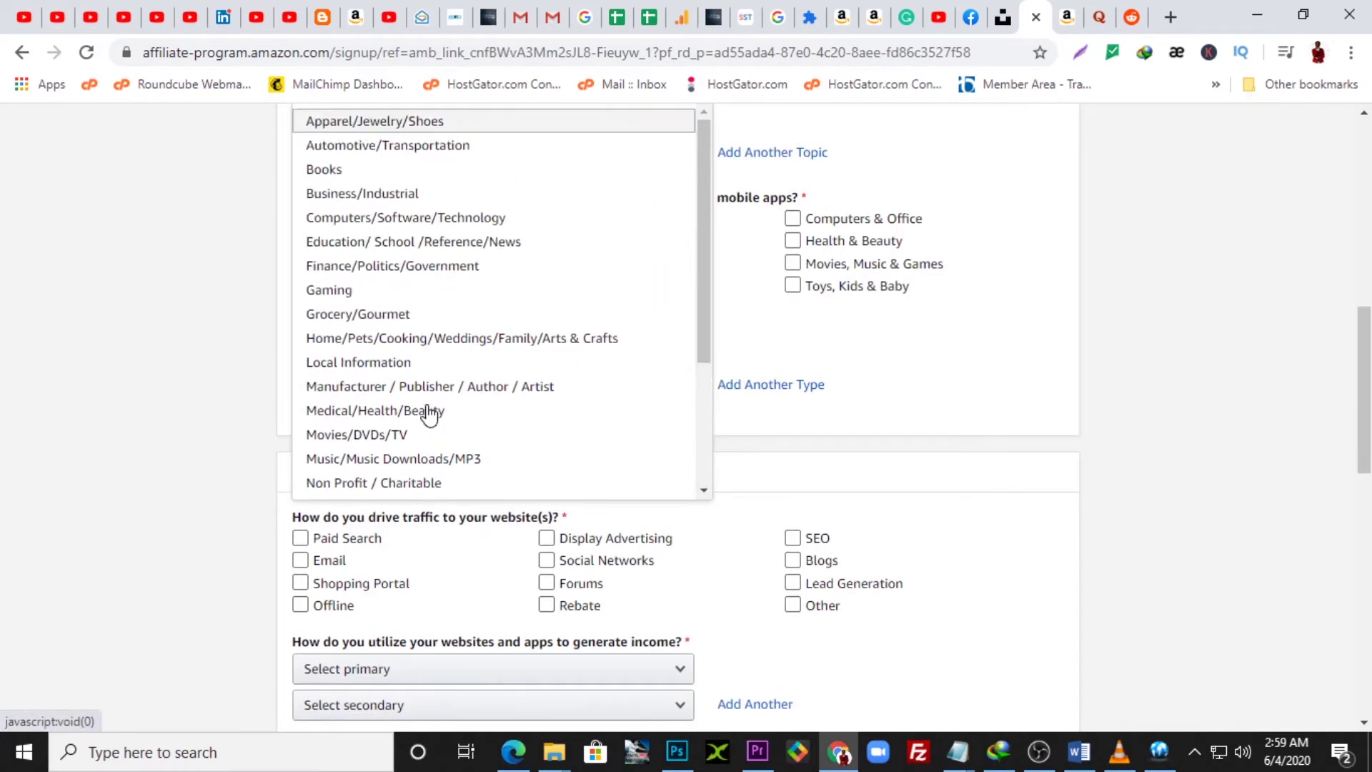
click(477, 218)
scroll(542, 392, down, 2)
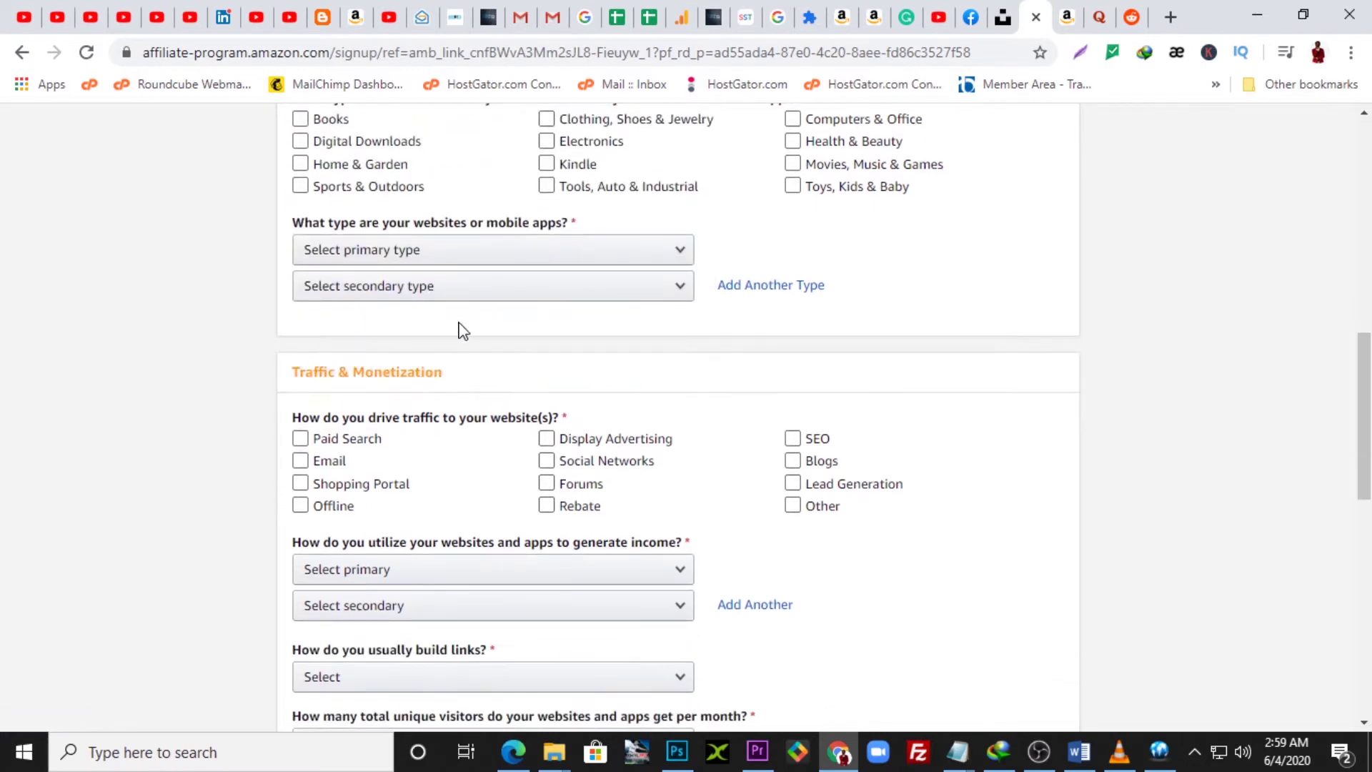
click(426, 286)
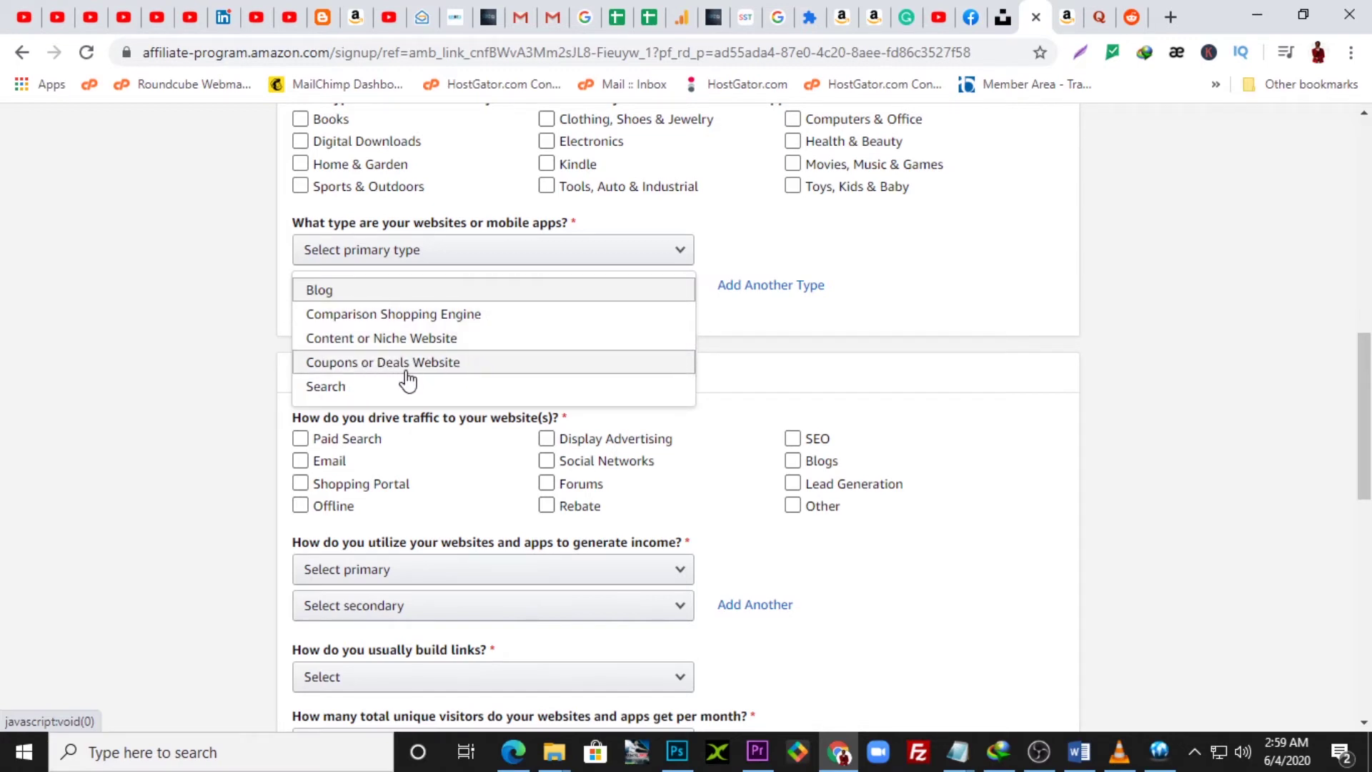
click(385, 317)
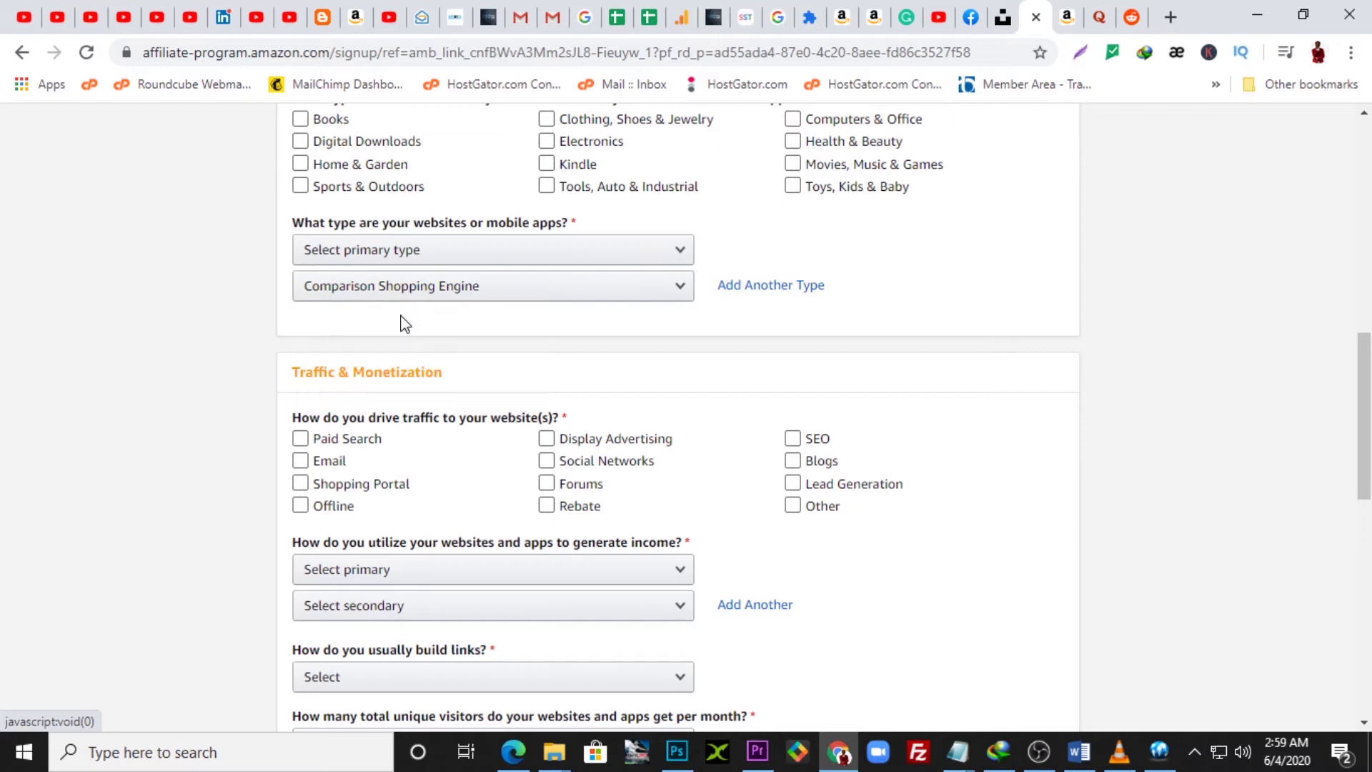
scroll(350, 366, down, 1)
Tick Paid Search, Email and Display Advertising as traffic sources
click(334, 361)
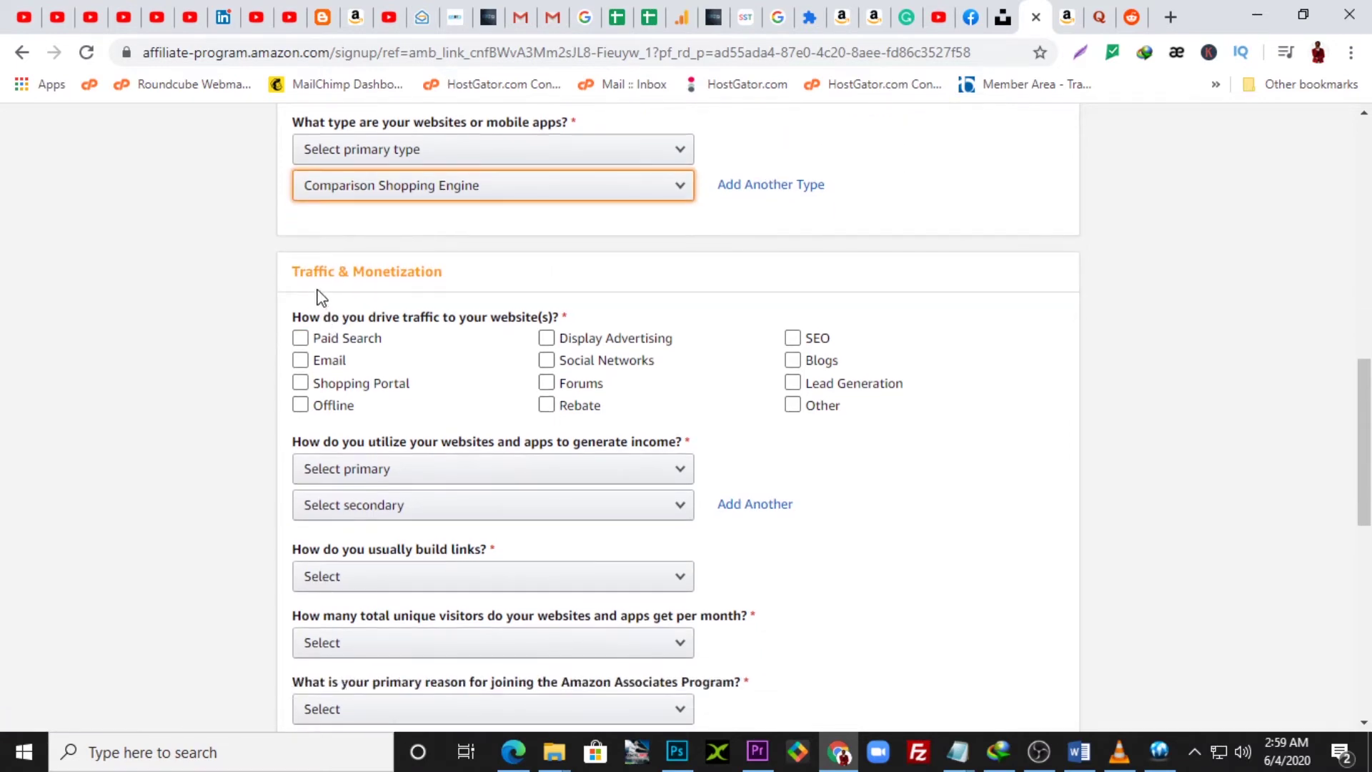
click(327, 338)
click(347, 339)
click(300, 360)
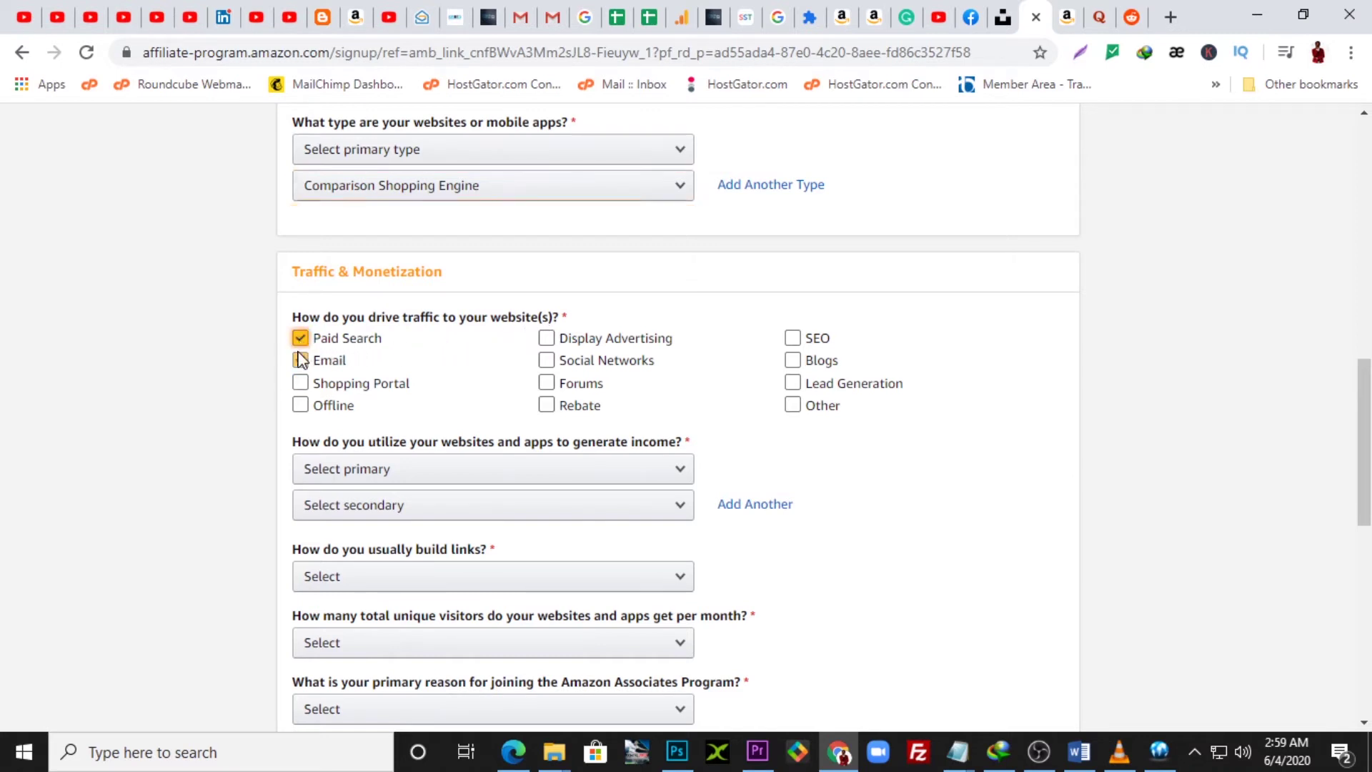
click(300, 360)
click(314, 409)
click(345, 412)
click(546, 339)
Also tick Social Networks, Forums, SEO and Blogs as traffic sources
click(545, 360)
click(547, 384)
click(792, 338)
click(800, 362)
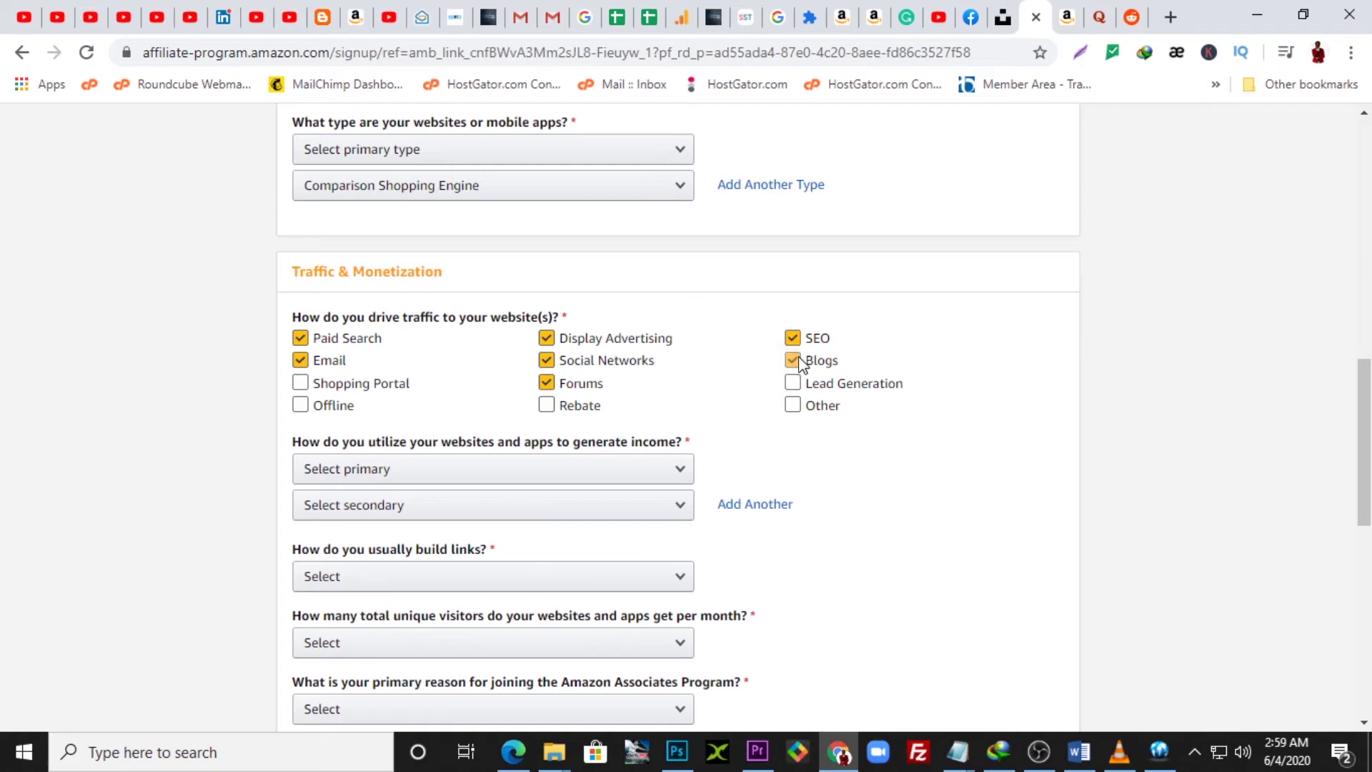
click(546, 405)
scroll(725, 398, down, 1)
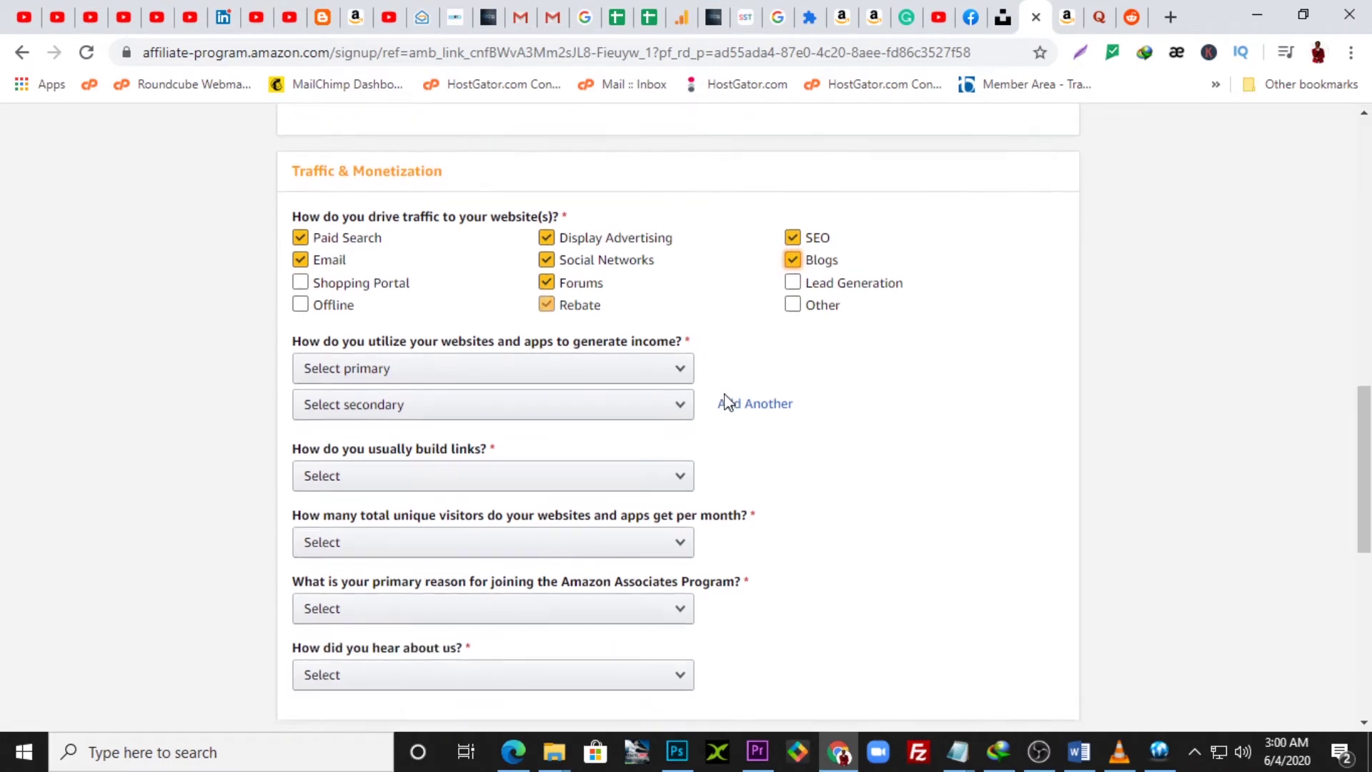
Answer that Amazon Associates is the sites' only income, leaving secondary income methods blank
click(350, 368)
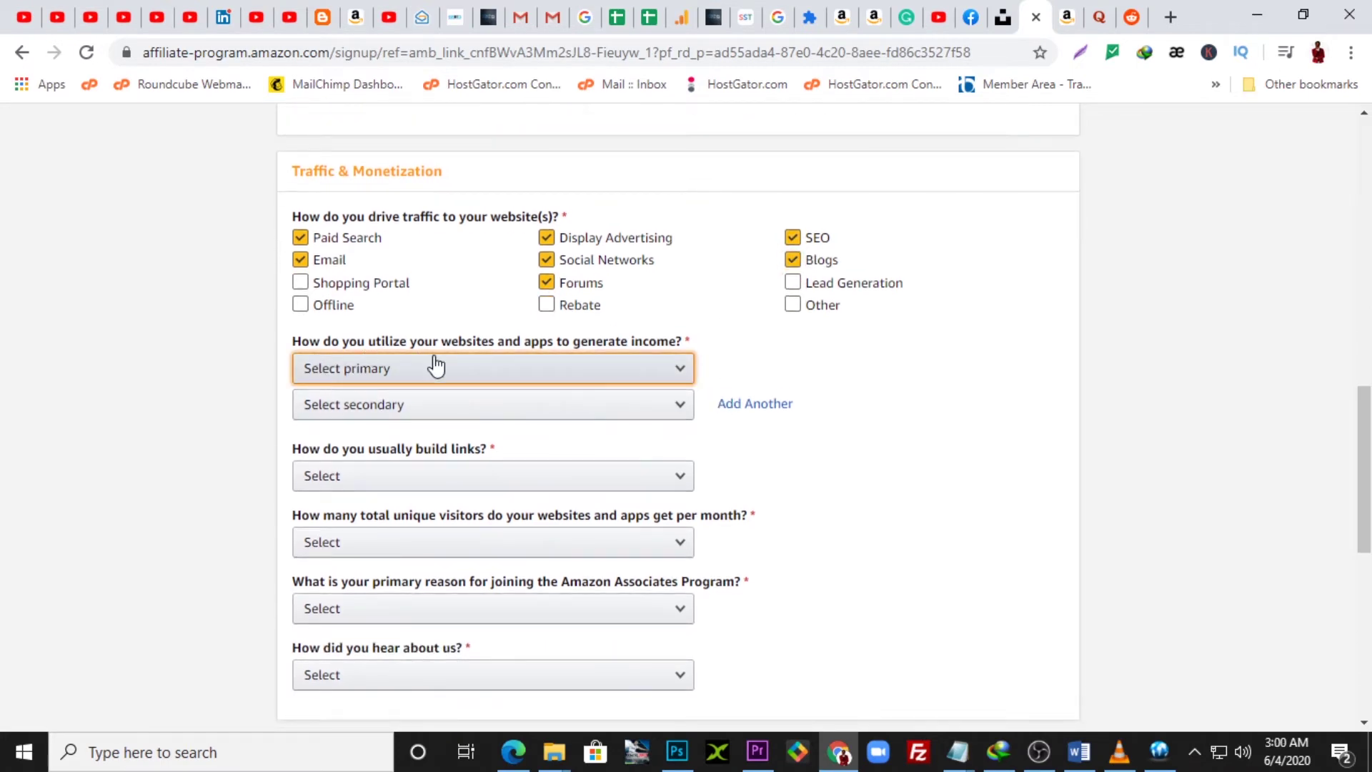
click(344, 378)
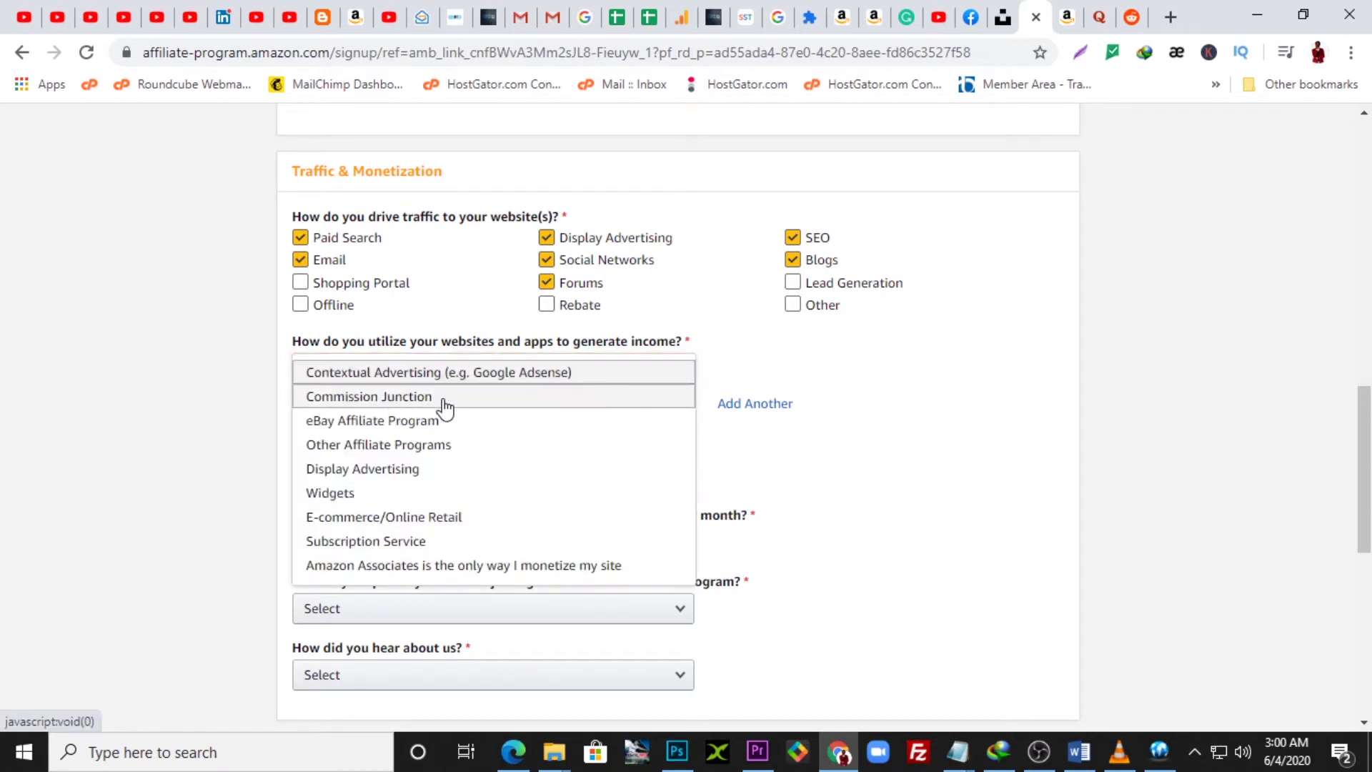
scroll(448, 408, down, 1)
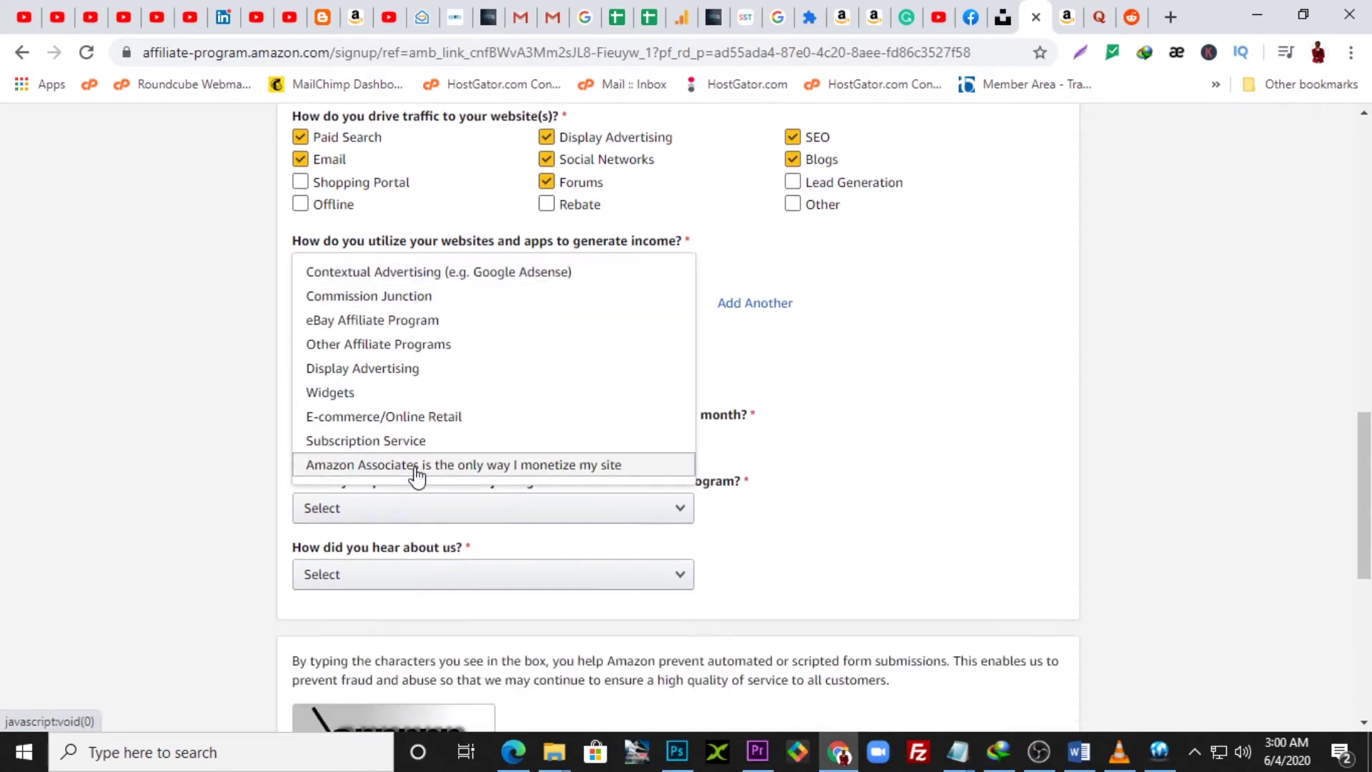
click(415, 468)
click(369, 314)
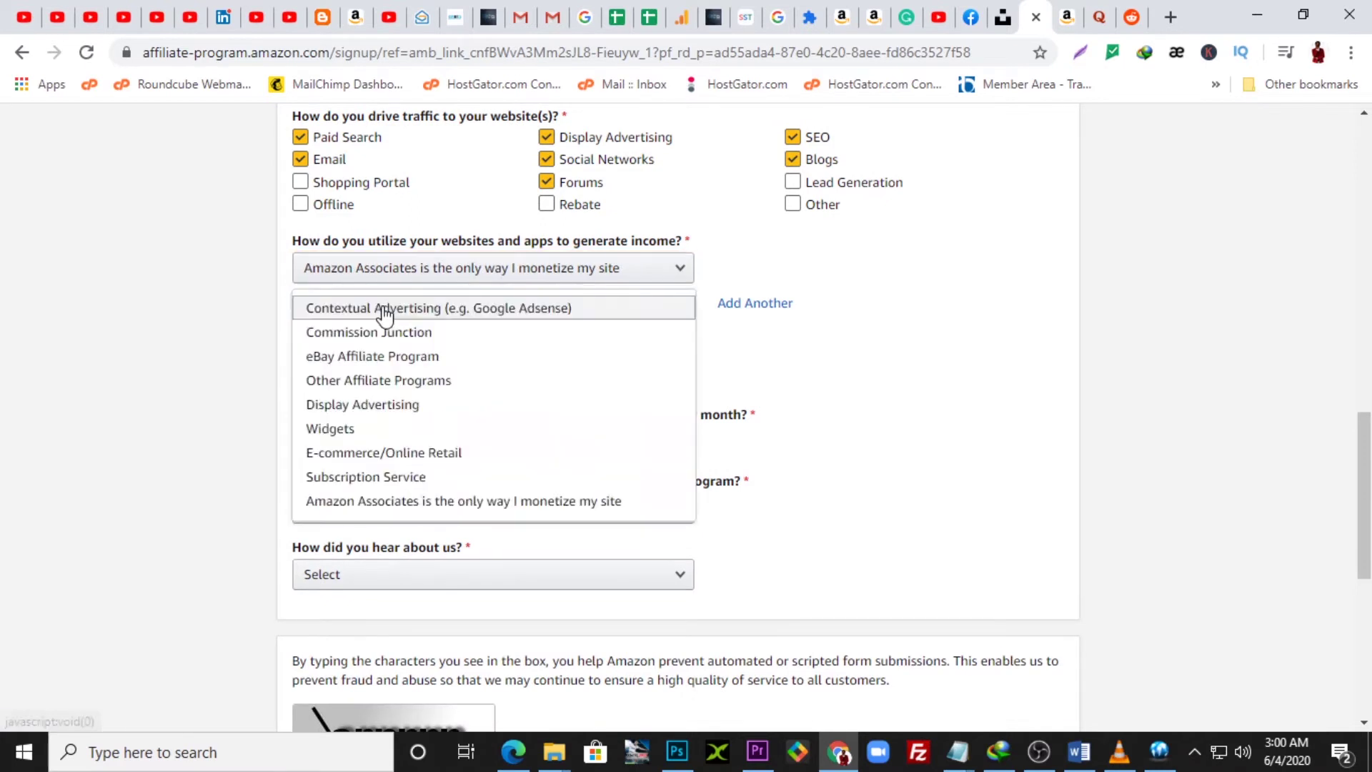
scroll(442, 397, down, 1)
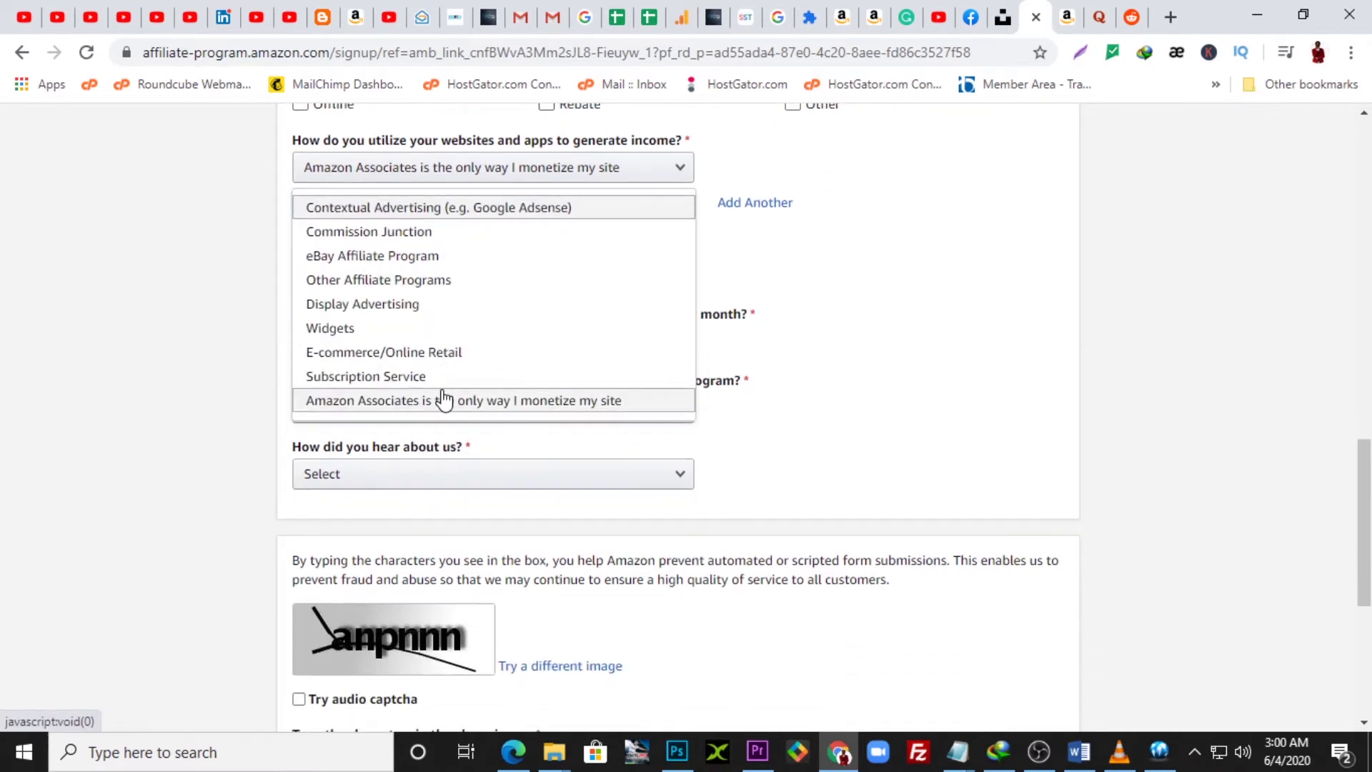
click(856, 280)
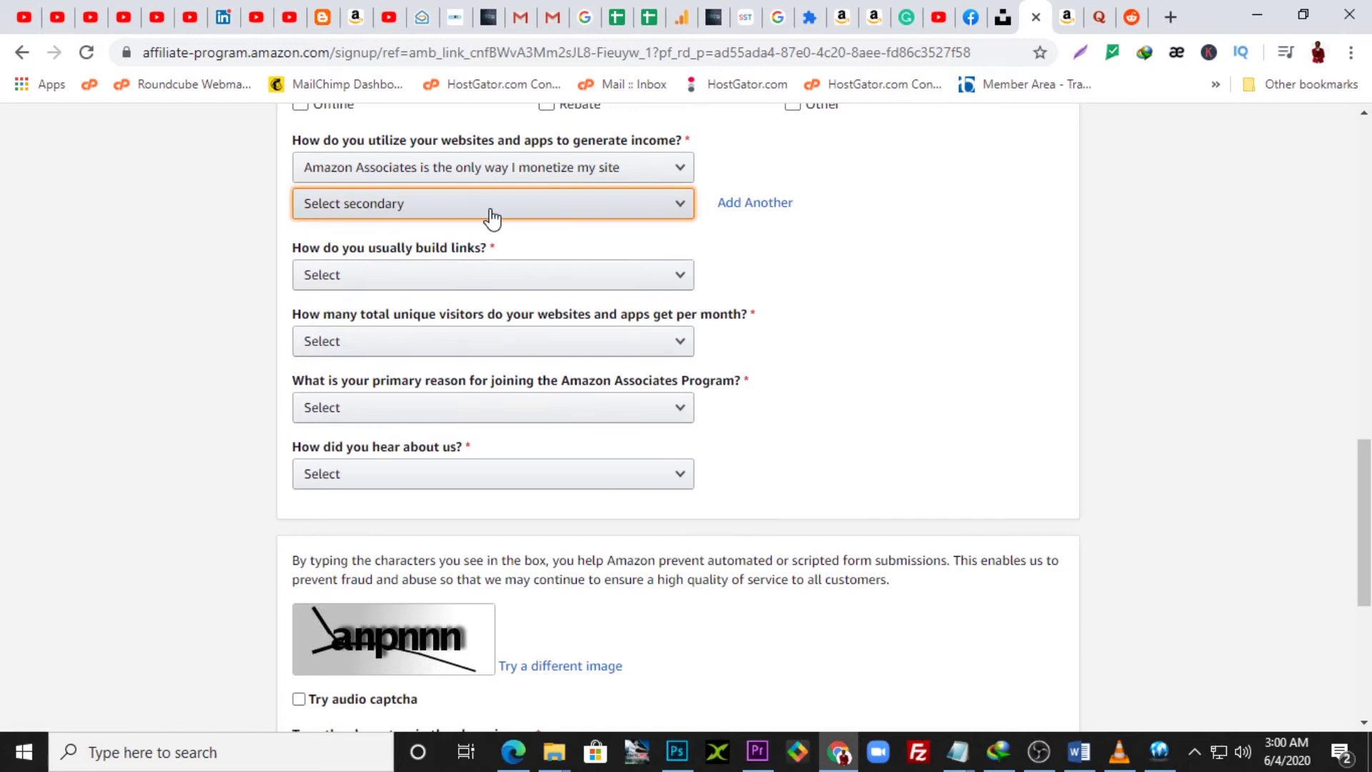
scroll(493, 222, up, 2)
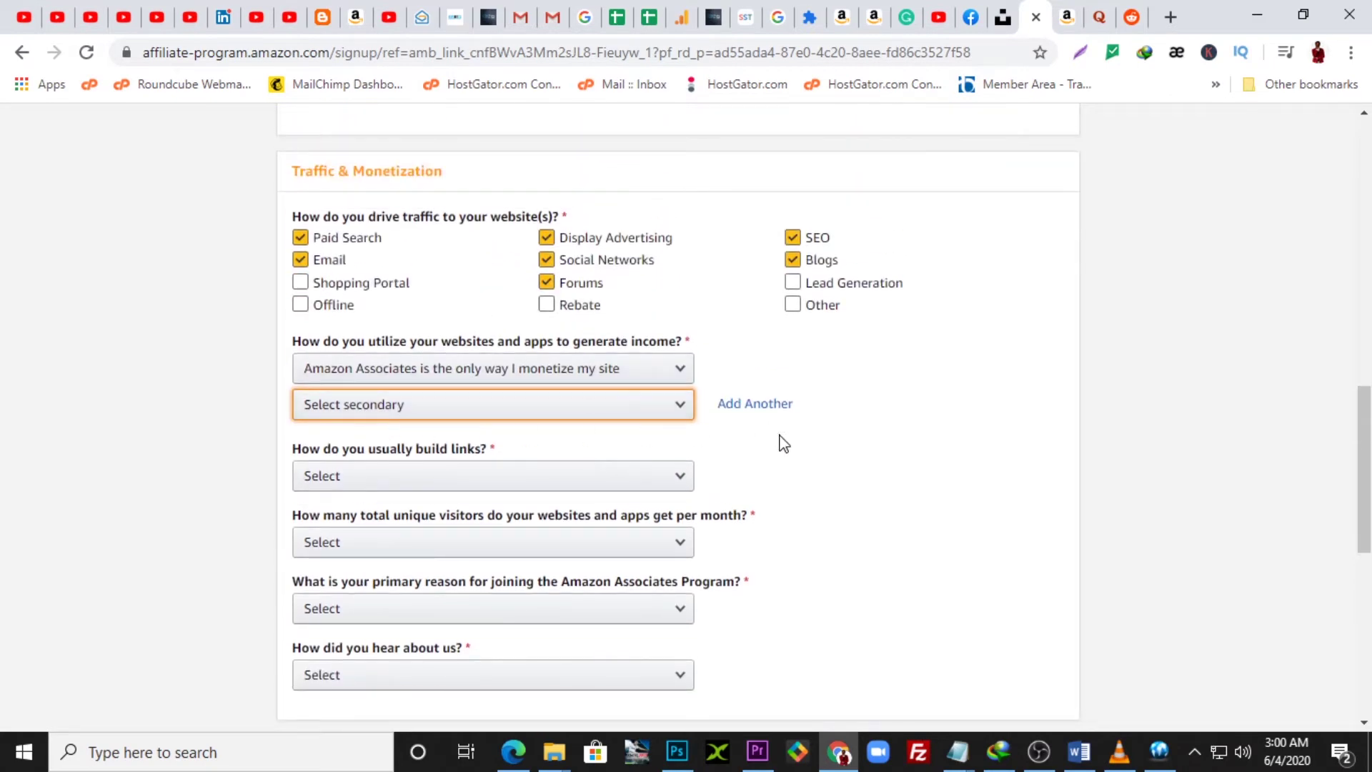
scroll(781, 444, down, 2)
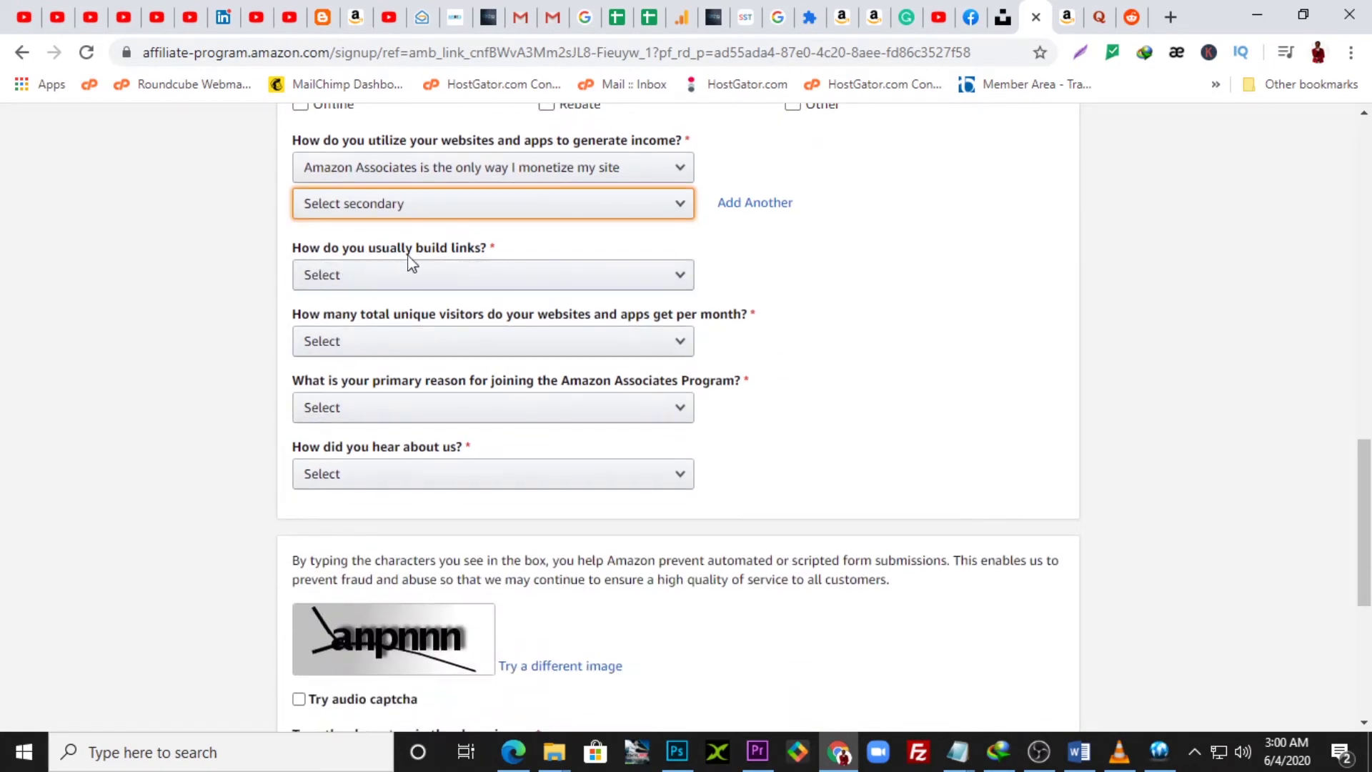
Choose HTML Editor as the way links are built
click(459, 272)
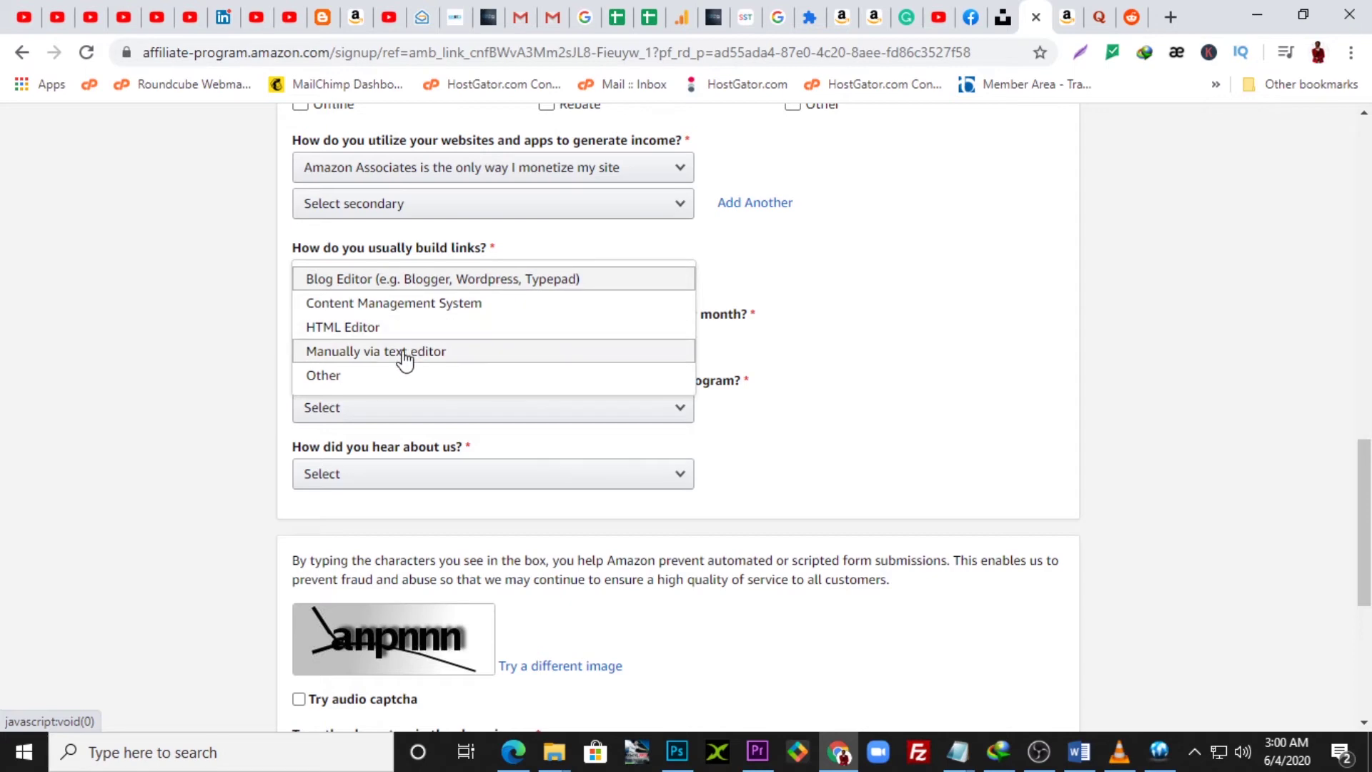
click(400, 330)
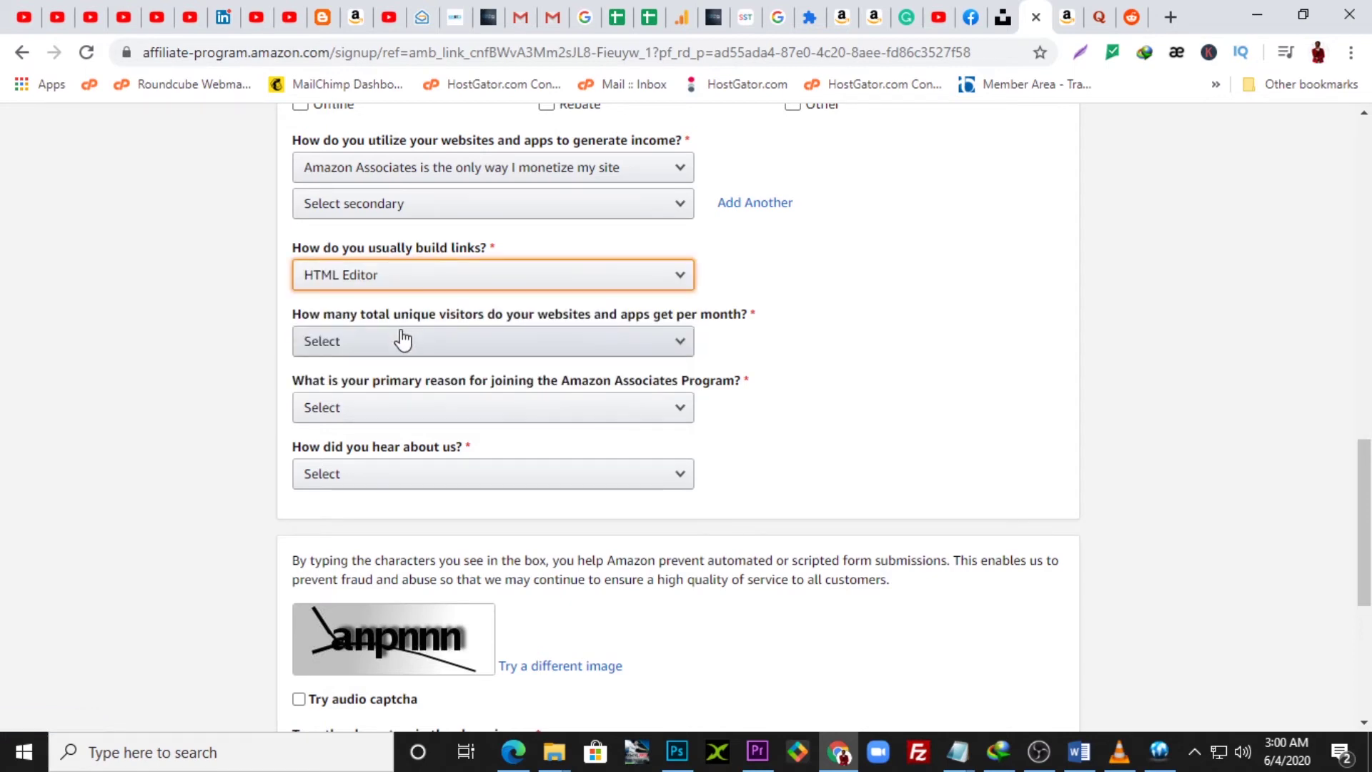
scroll(808, 350, down, 1)
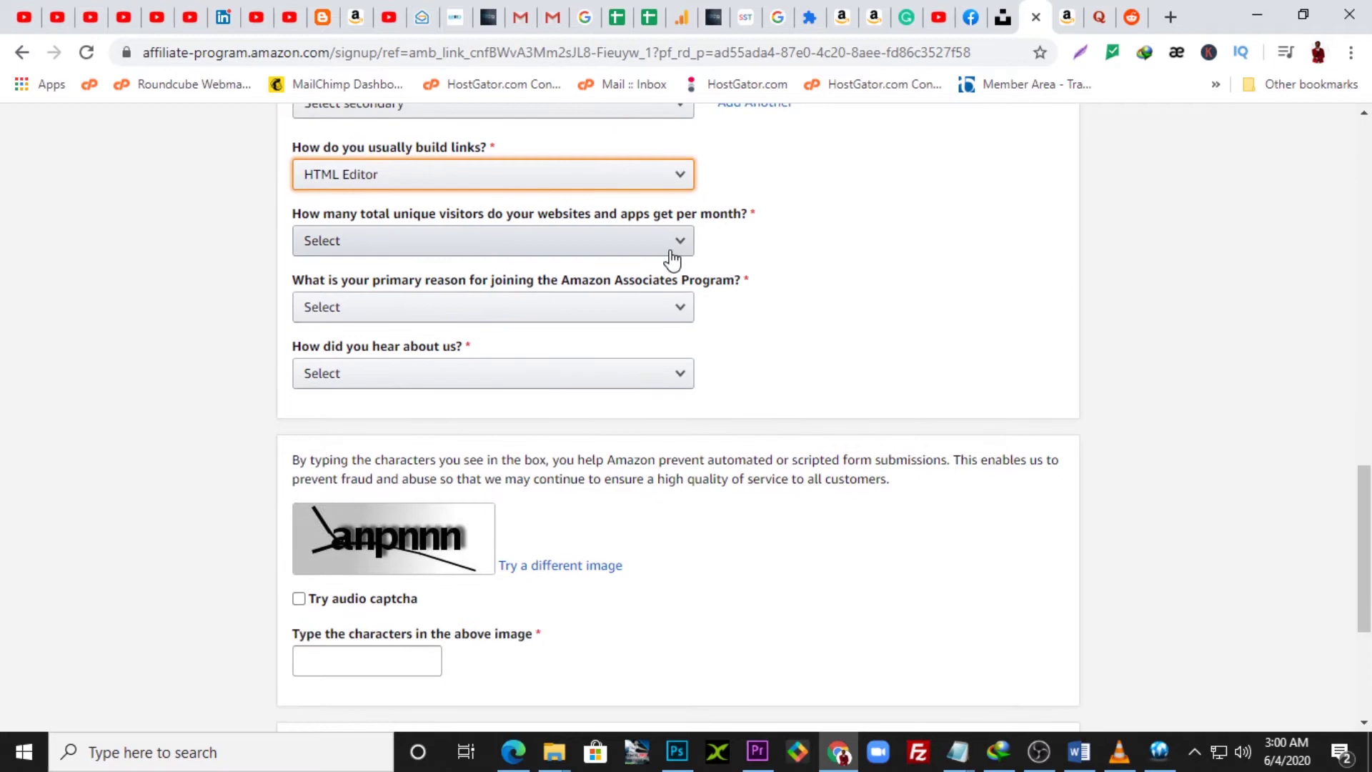
scroll(804, 292, up, 1)
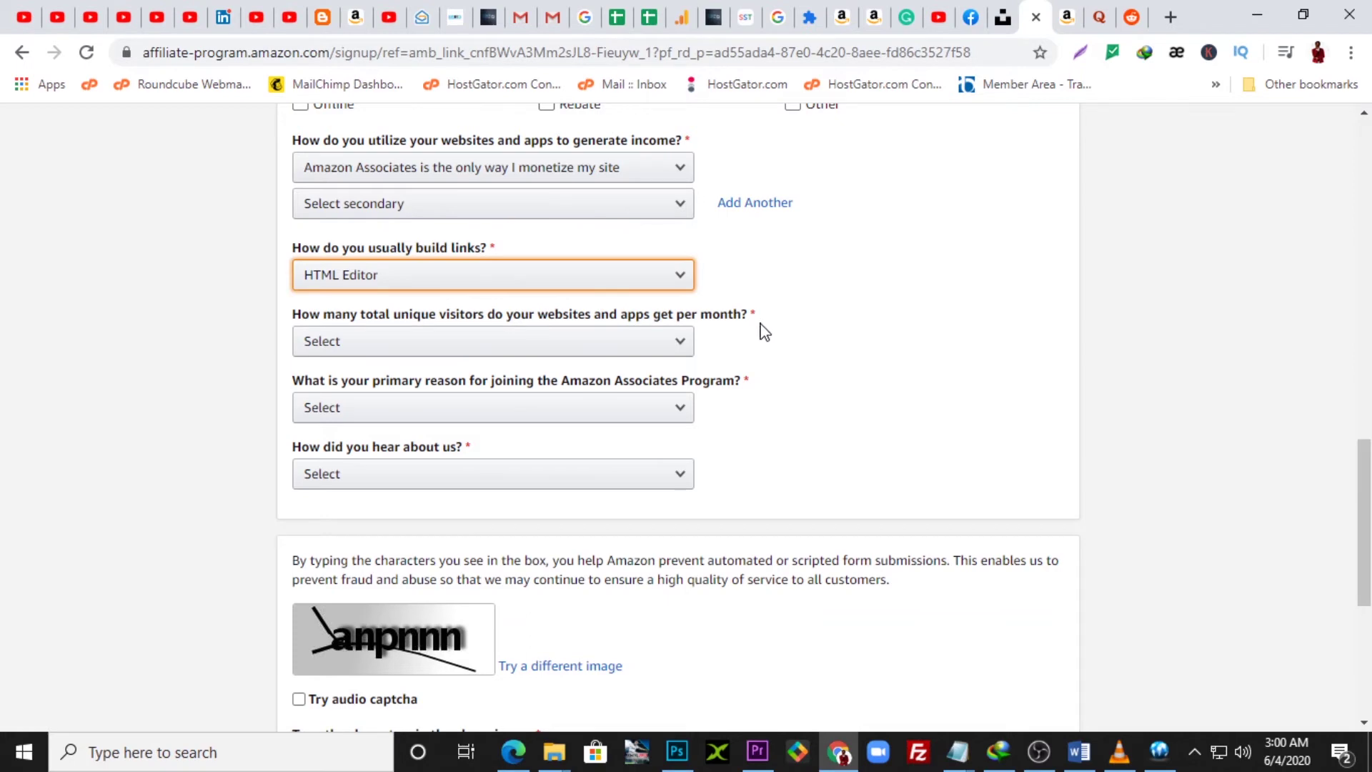
scroll(764, 331, up, 1)
scroll(786, 322, down, 1)
Set monthly visitors to From 501 to 5,000 and primary reason to To monetize my site
click(623, 341)
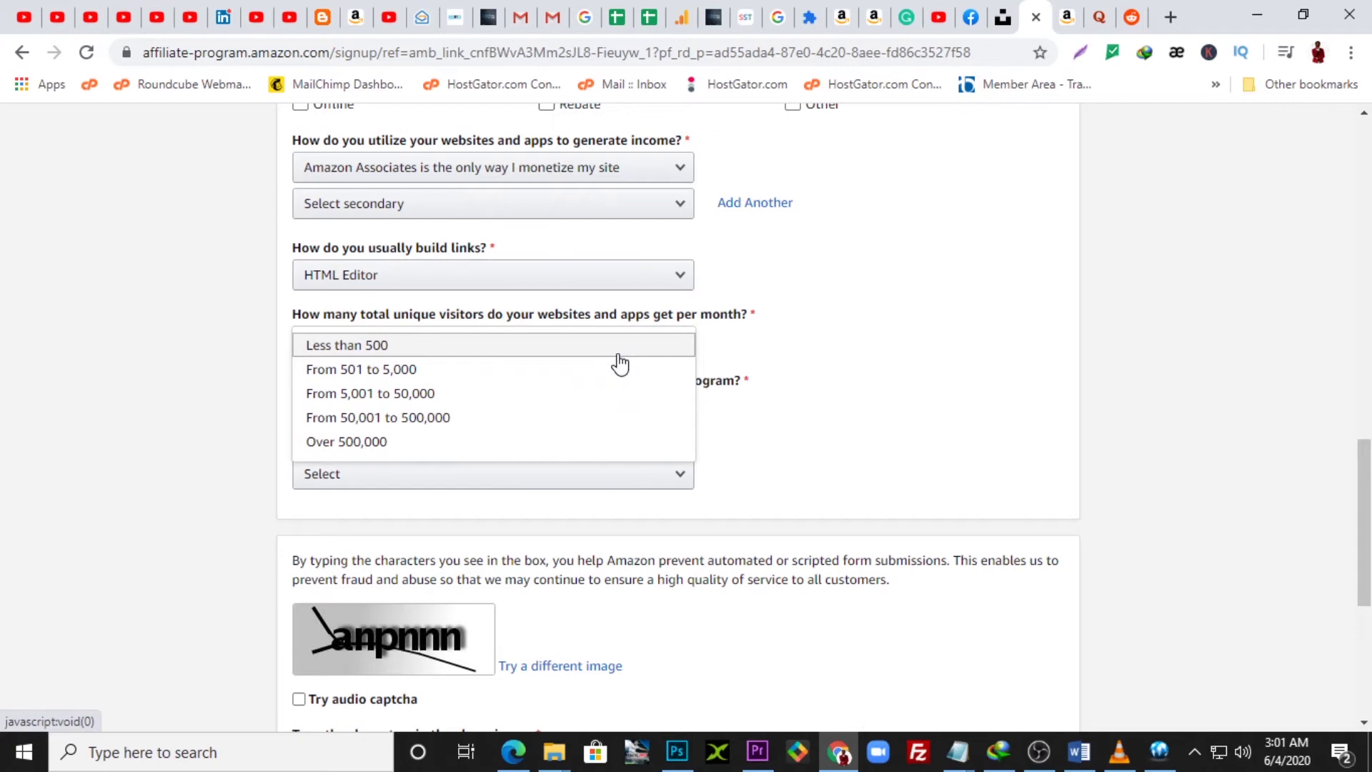
click(515, 369)
scroll(714, 257, down, 1)
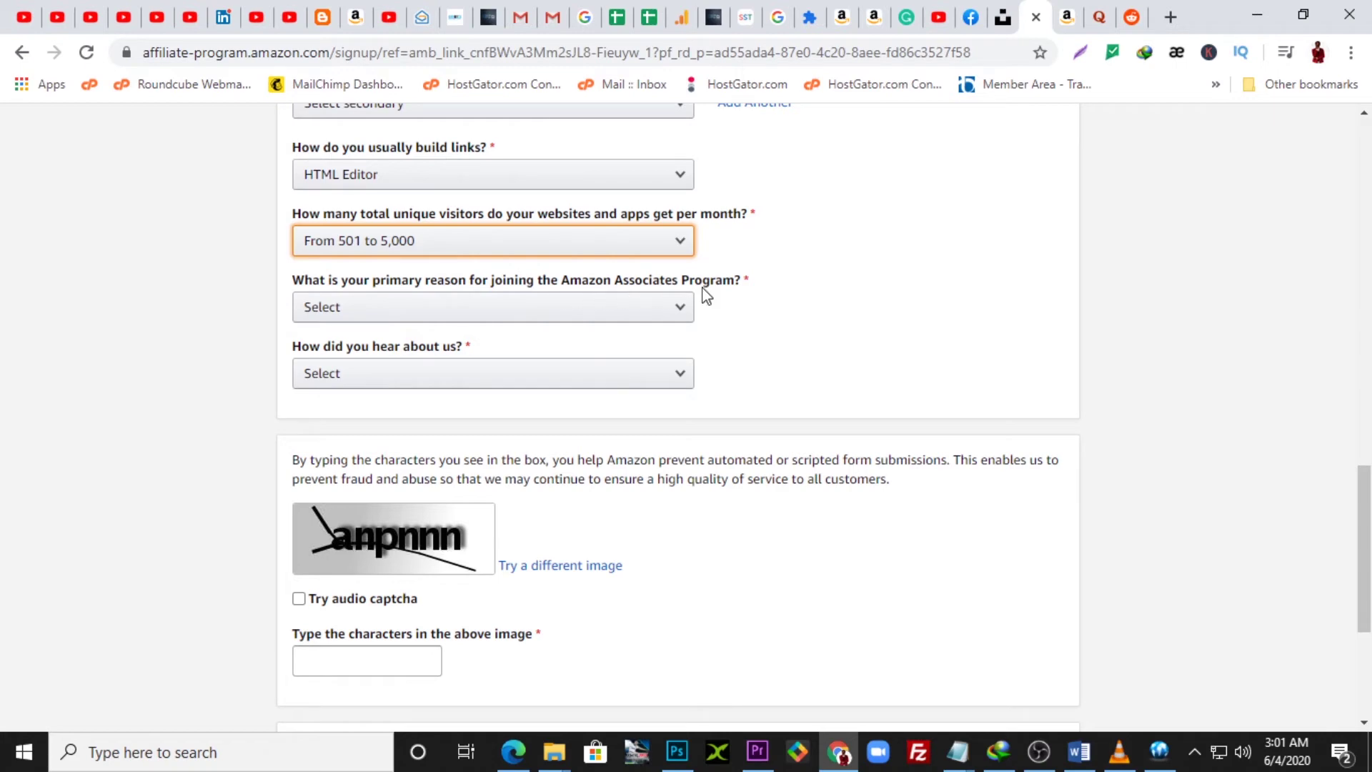
click(529, 304)
click(422, 338)
scroll(800, 332, down, 1)
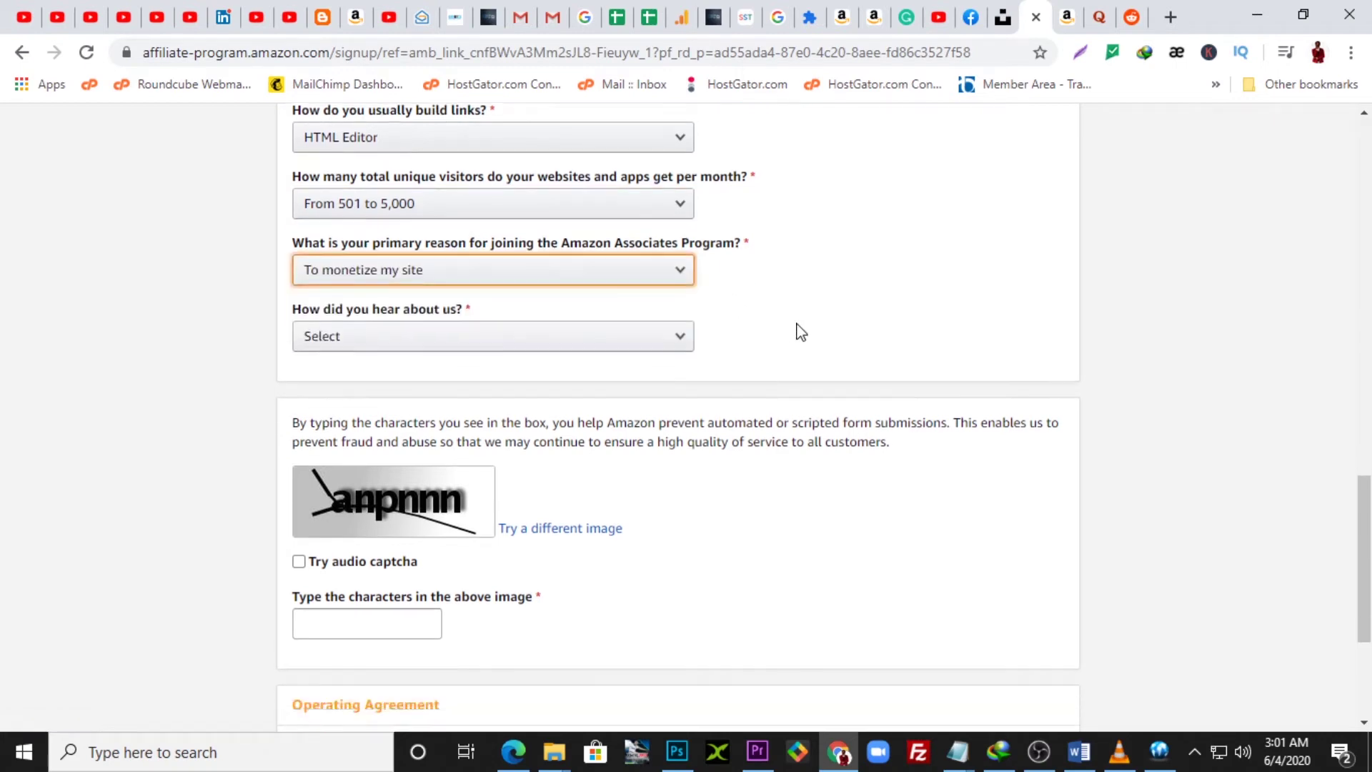
click(418, 273)
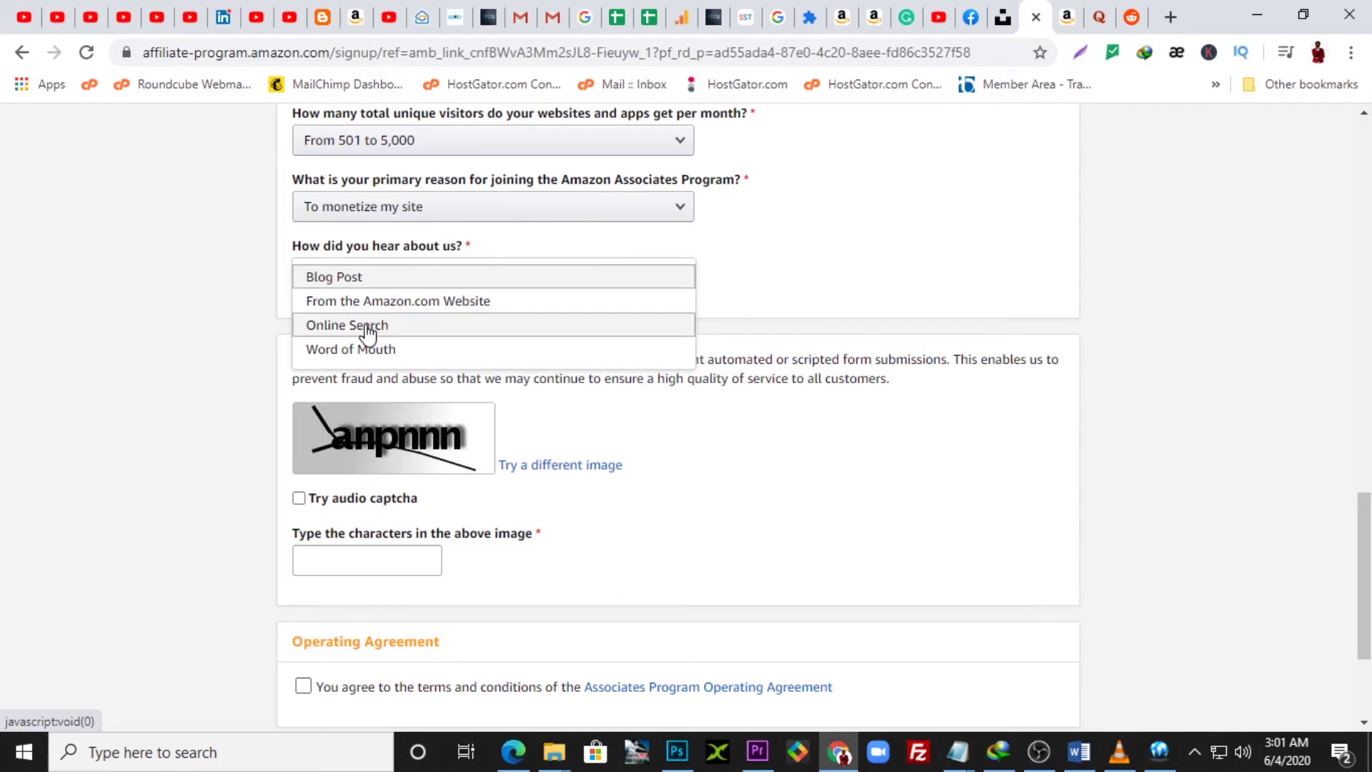
Pick Online Search, enter captcha 'abpnnn', accept the Operating Agreement and submit
click(403, 336)
scroll(314, 319, down, 3)
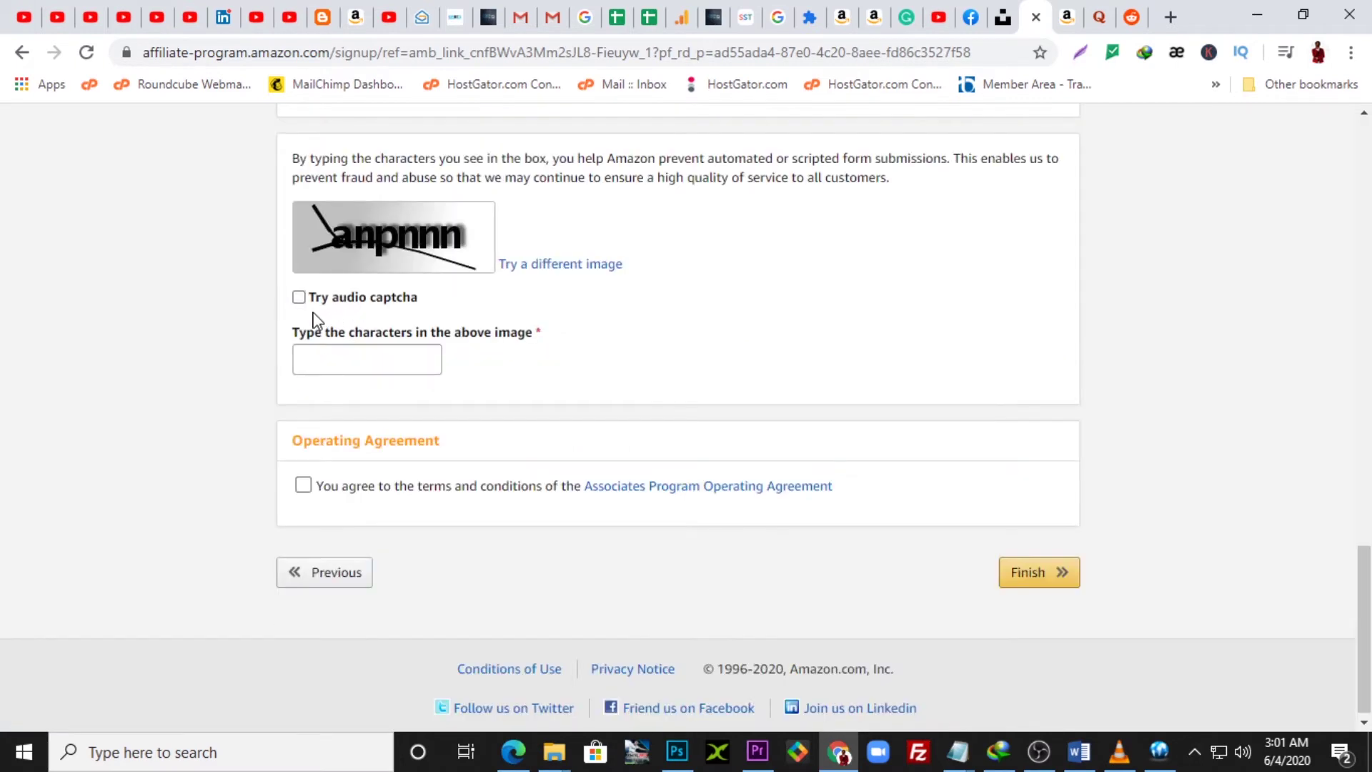
click(348, 351)
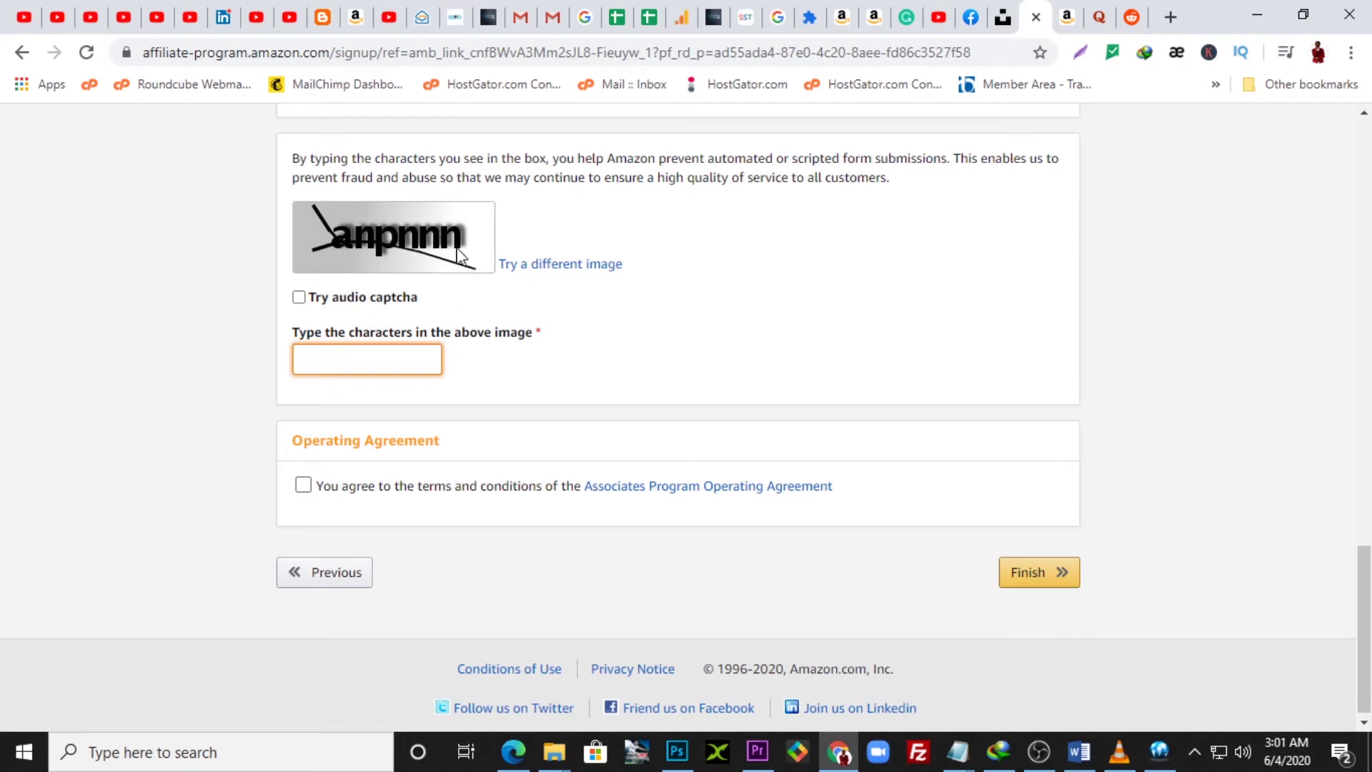
text(abpnnn)
click(303, 485)
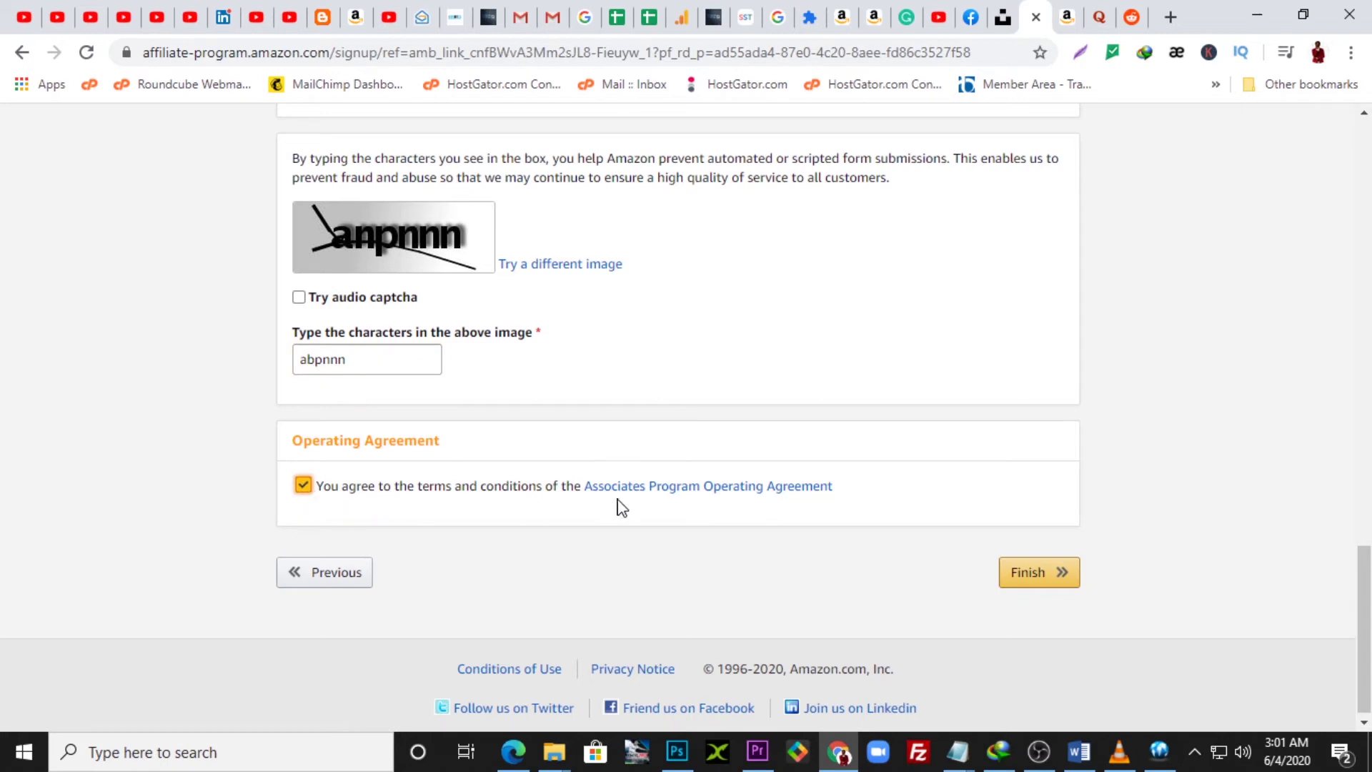
click(1035, 571)
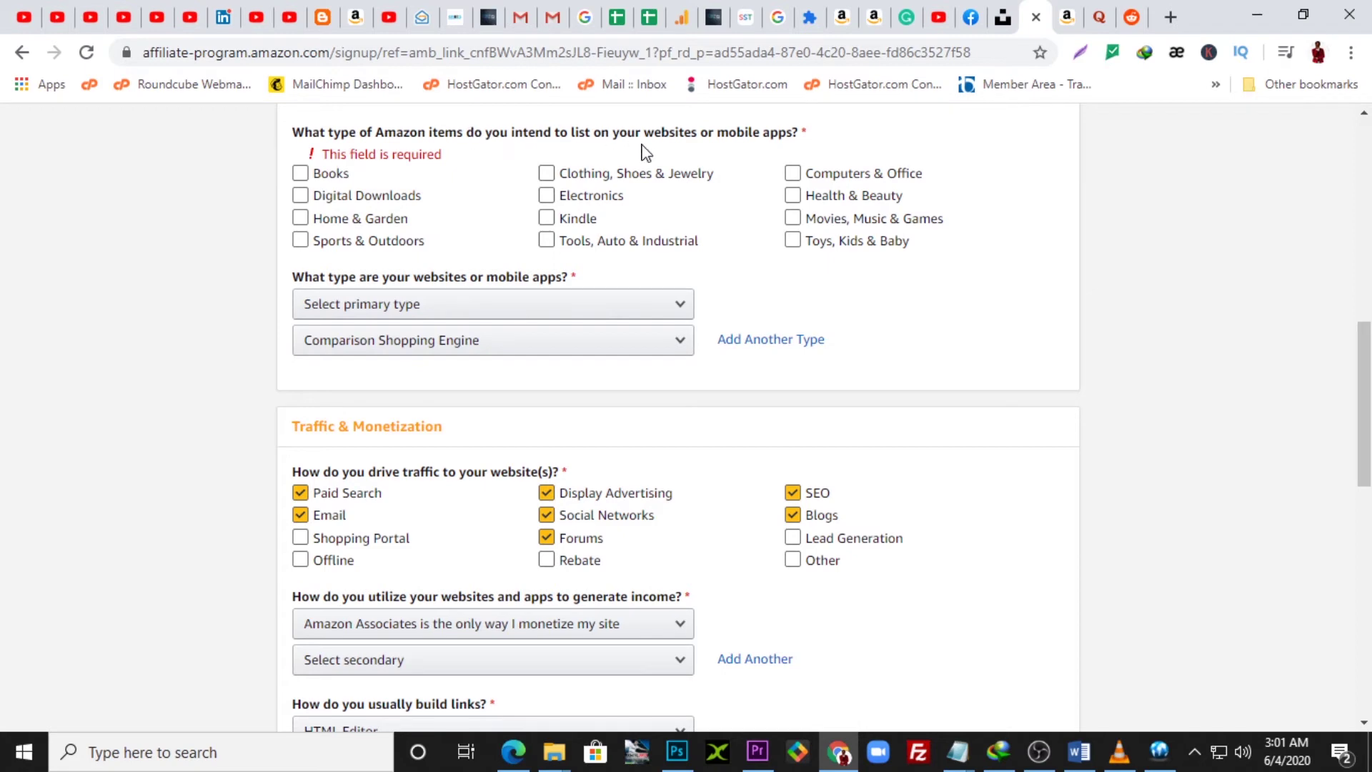
Tick Home & Garden, Sports & Outdoors, Tools, Toys, Health & Beauty, Computers & Office and more categories
click(409, 216)
click(400, 243)
click(652, 242)
click(828, 243)
click(822, 220)
click(815, 197)
click(365, 243)
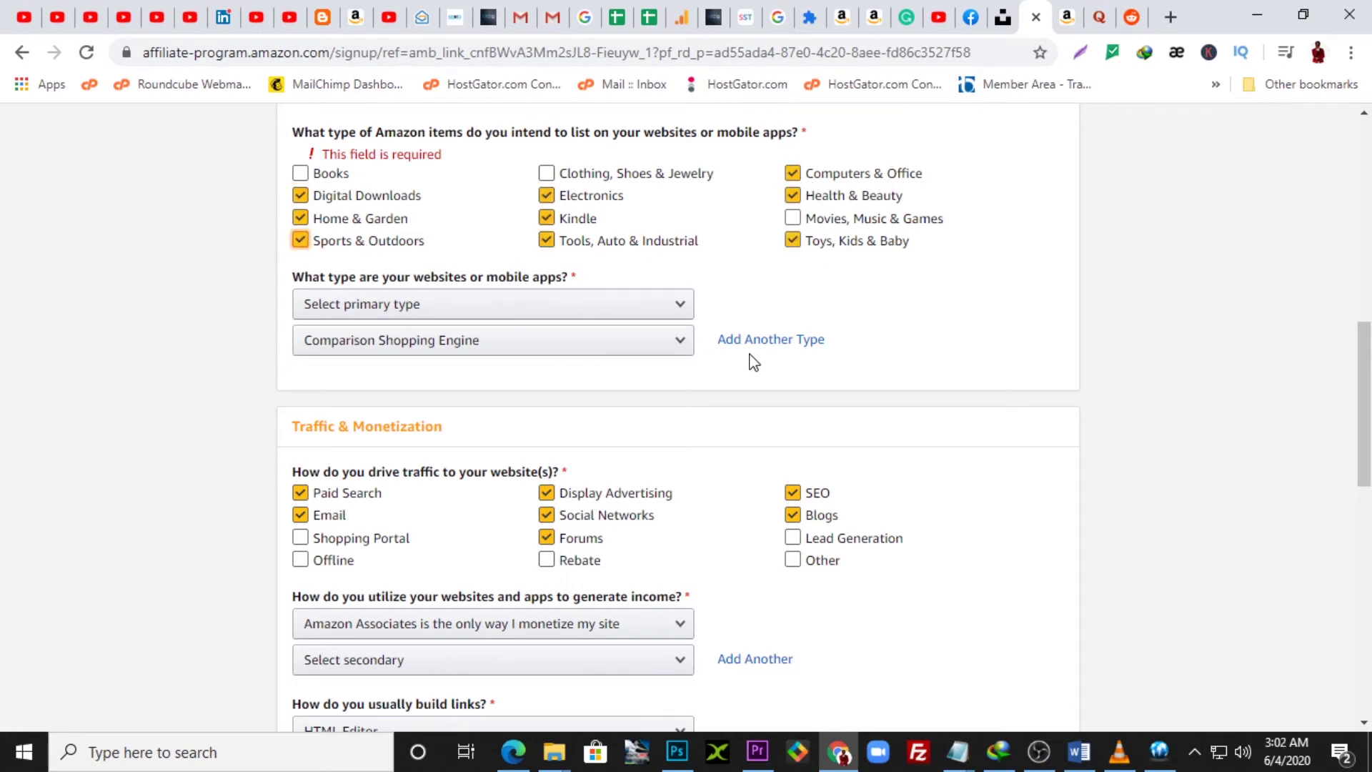
Submit the form, re-enter the new captcha '2pdbx', and submit again
scroll(906, 395, down, 4)
scroll(906, 395, down, 3)
scroll(903, 398, down, 3)
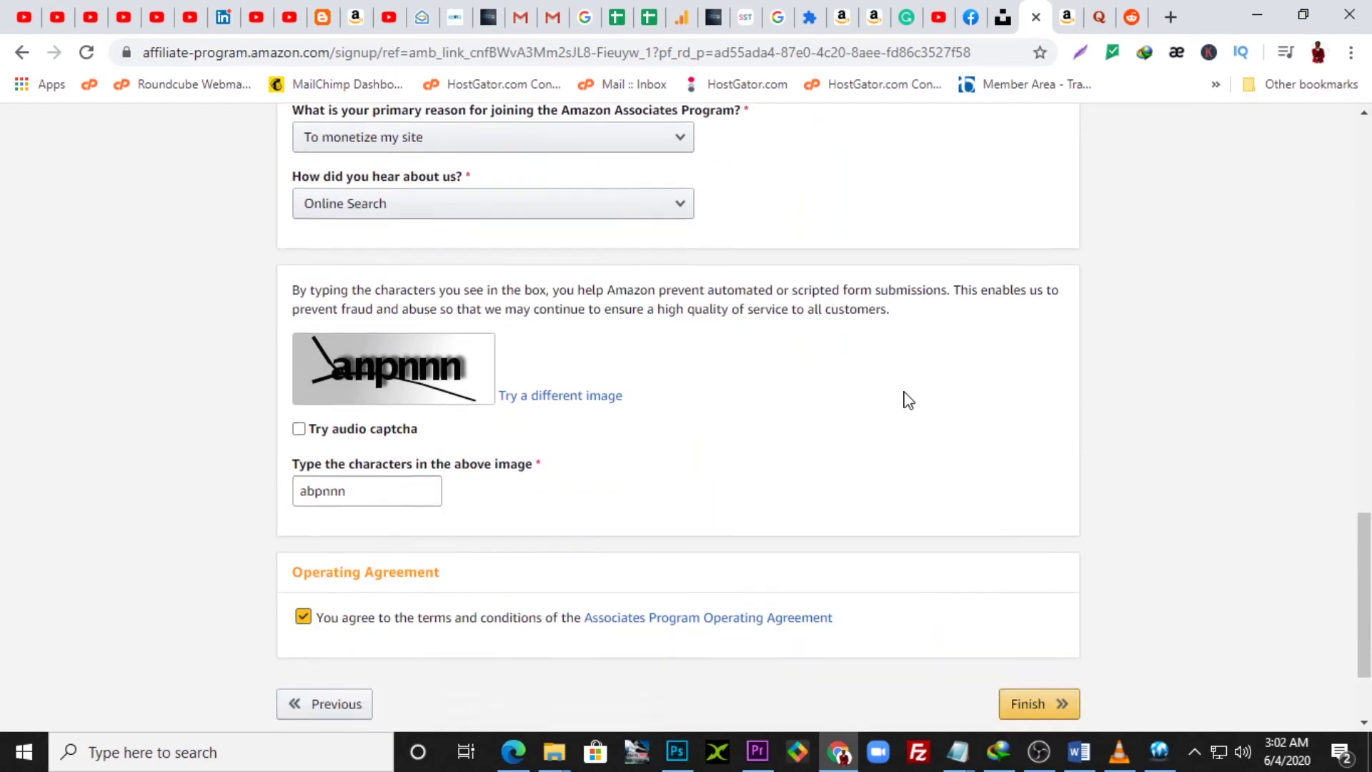
scroll(831, 395, down, 2)
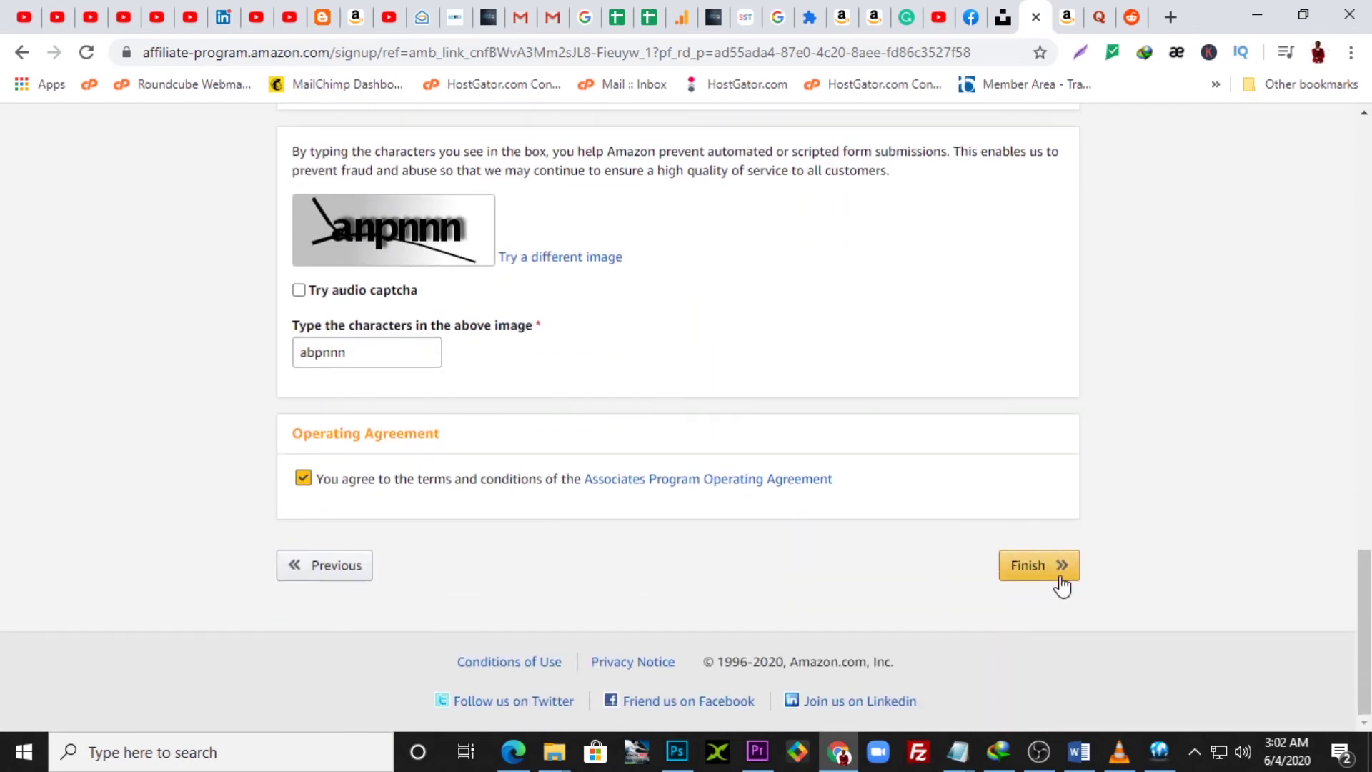
click(1060, 576)
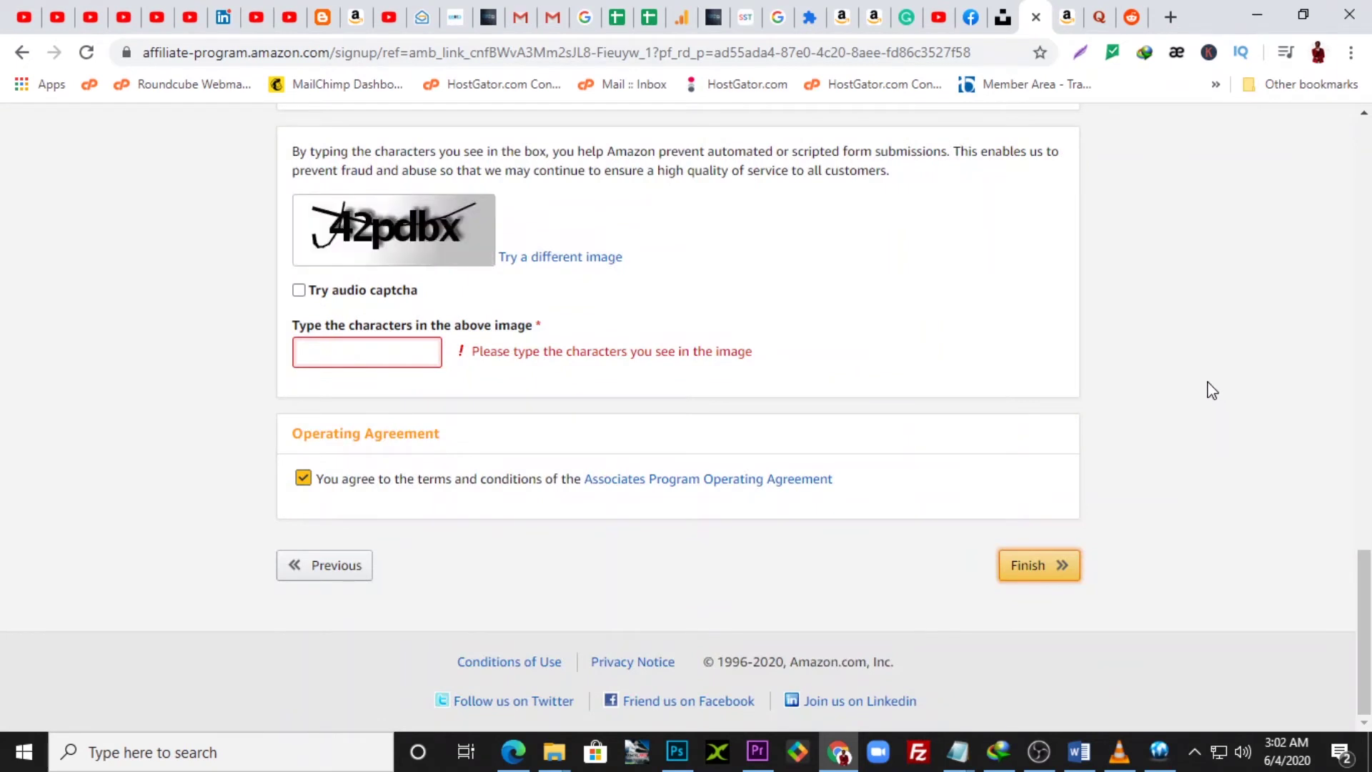
click(373, 351)
text(4)
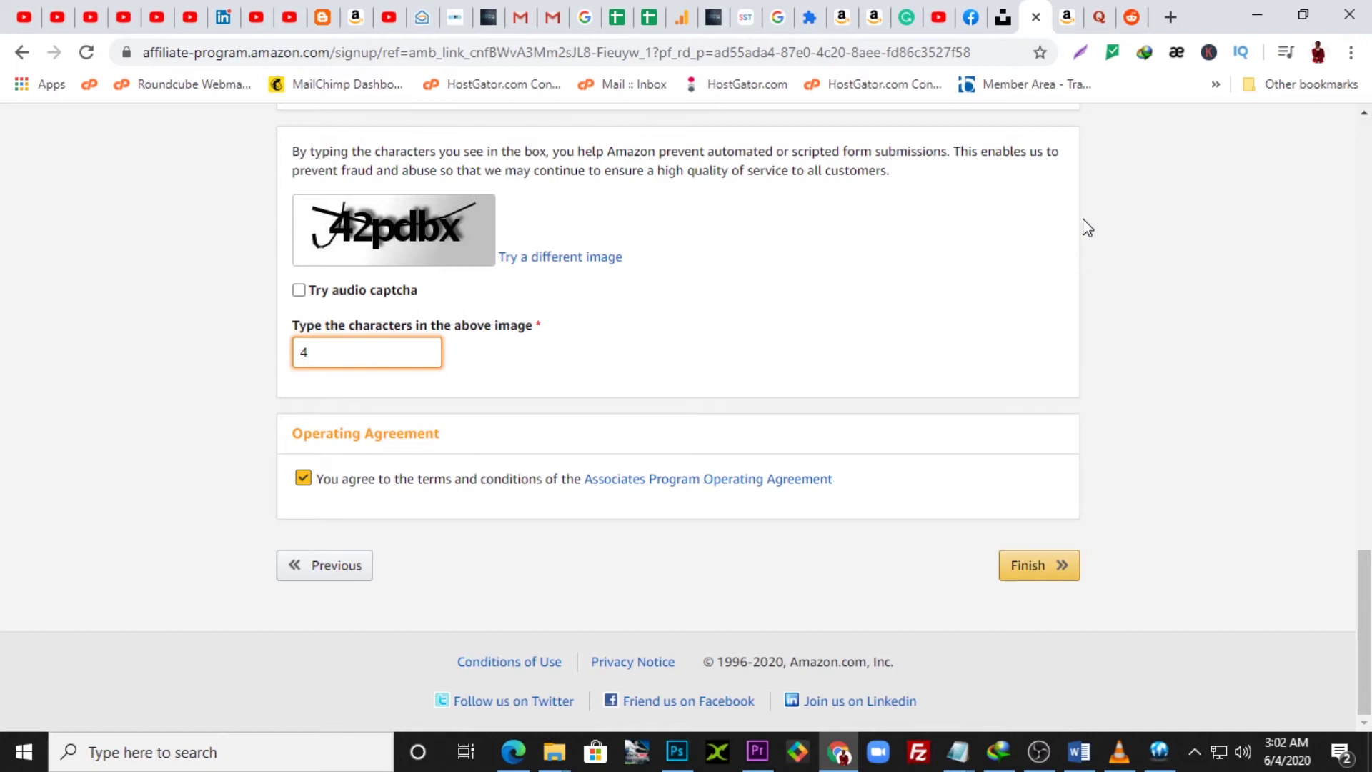
text(2pdbx)
click(1064, 569)
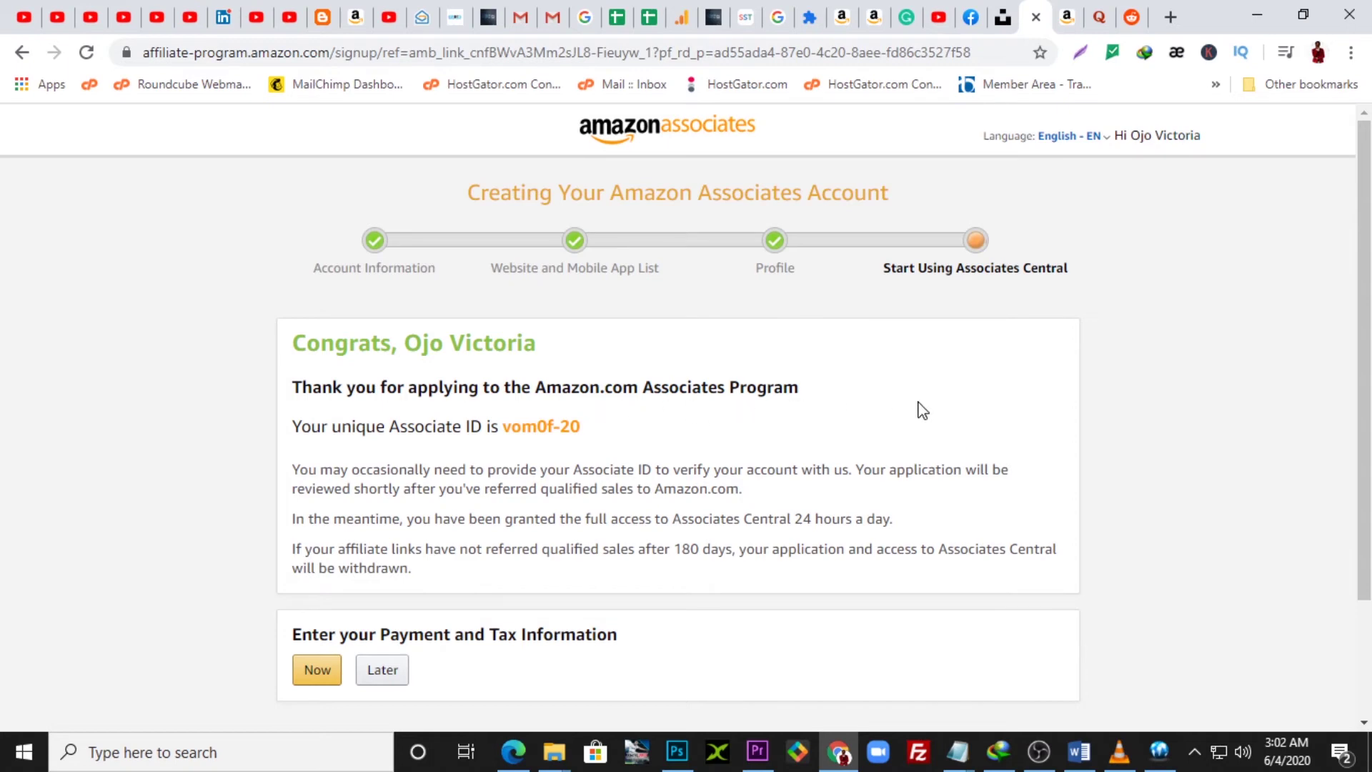
Choose Later for payment and tax information to continue to Associates Central
scroll(920, 408, down, 2)
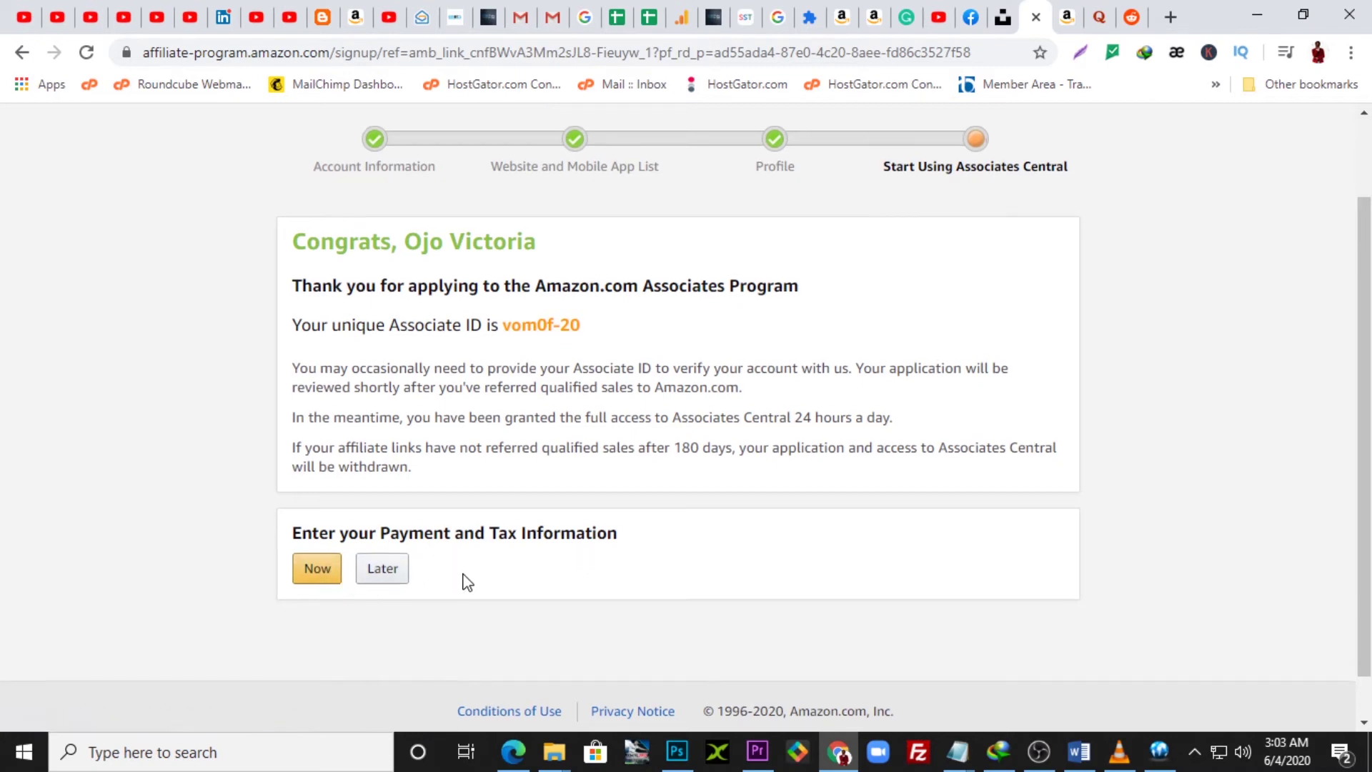
scroll(458, 578, down, 1)
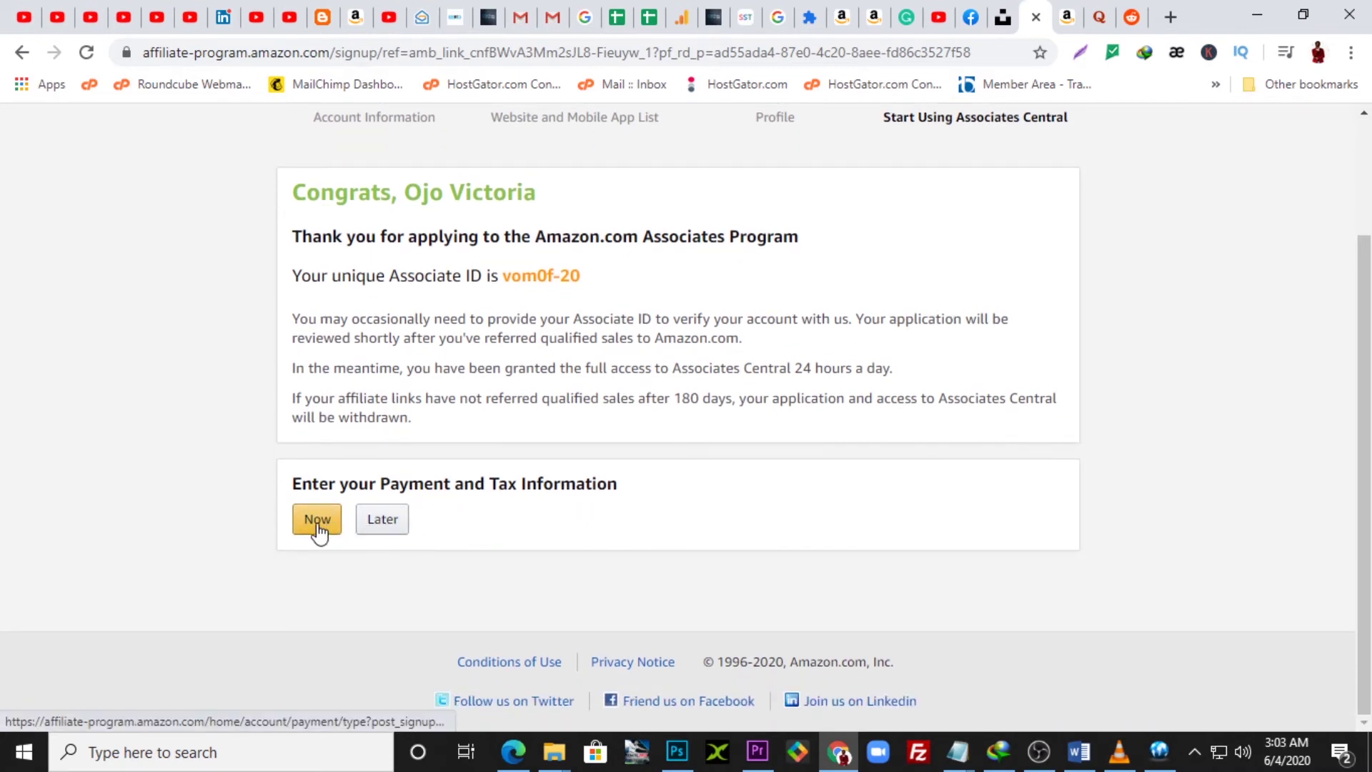
click(390, 528)
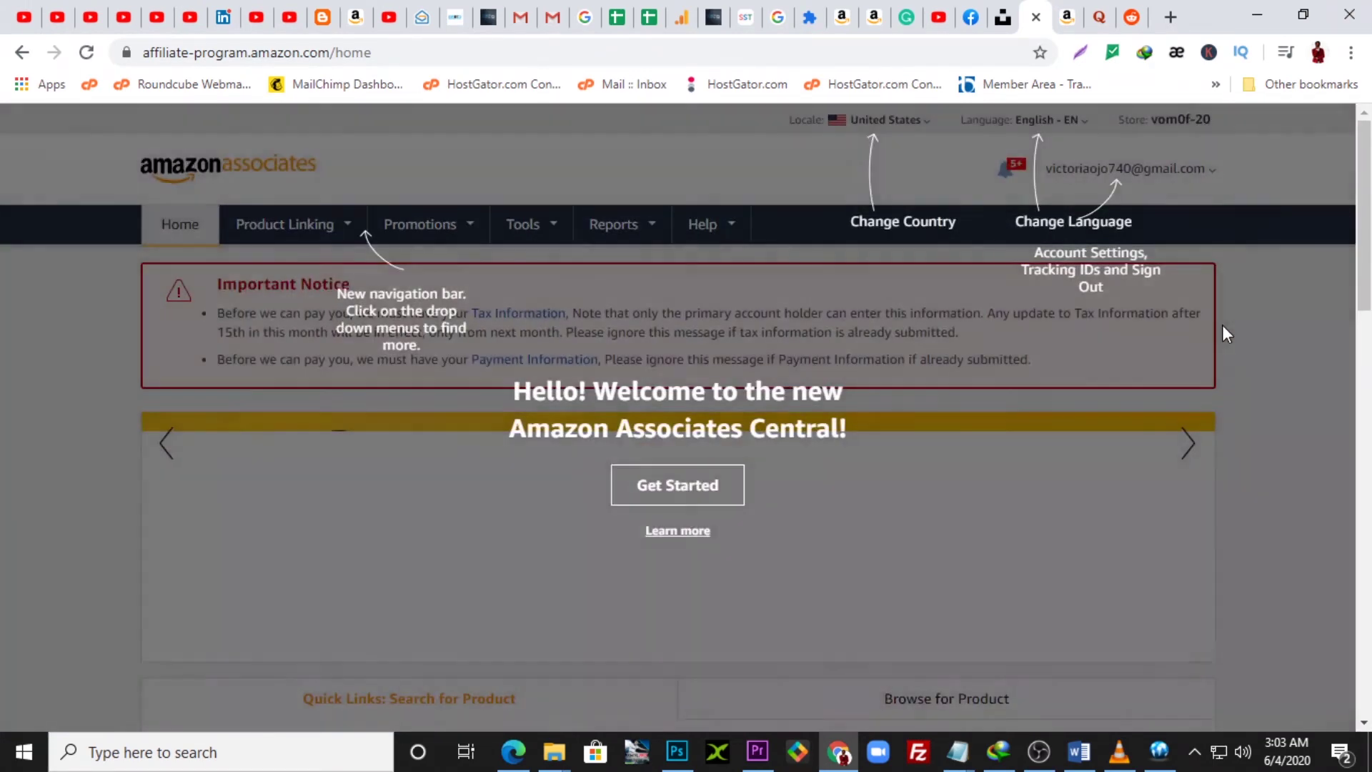
Dismiss the welcome tour, go to Product Linking > Product Links, then switch to the Cheerwing Syma drone tab
click(1221, 326)
scroll(133, 427, down, 4)
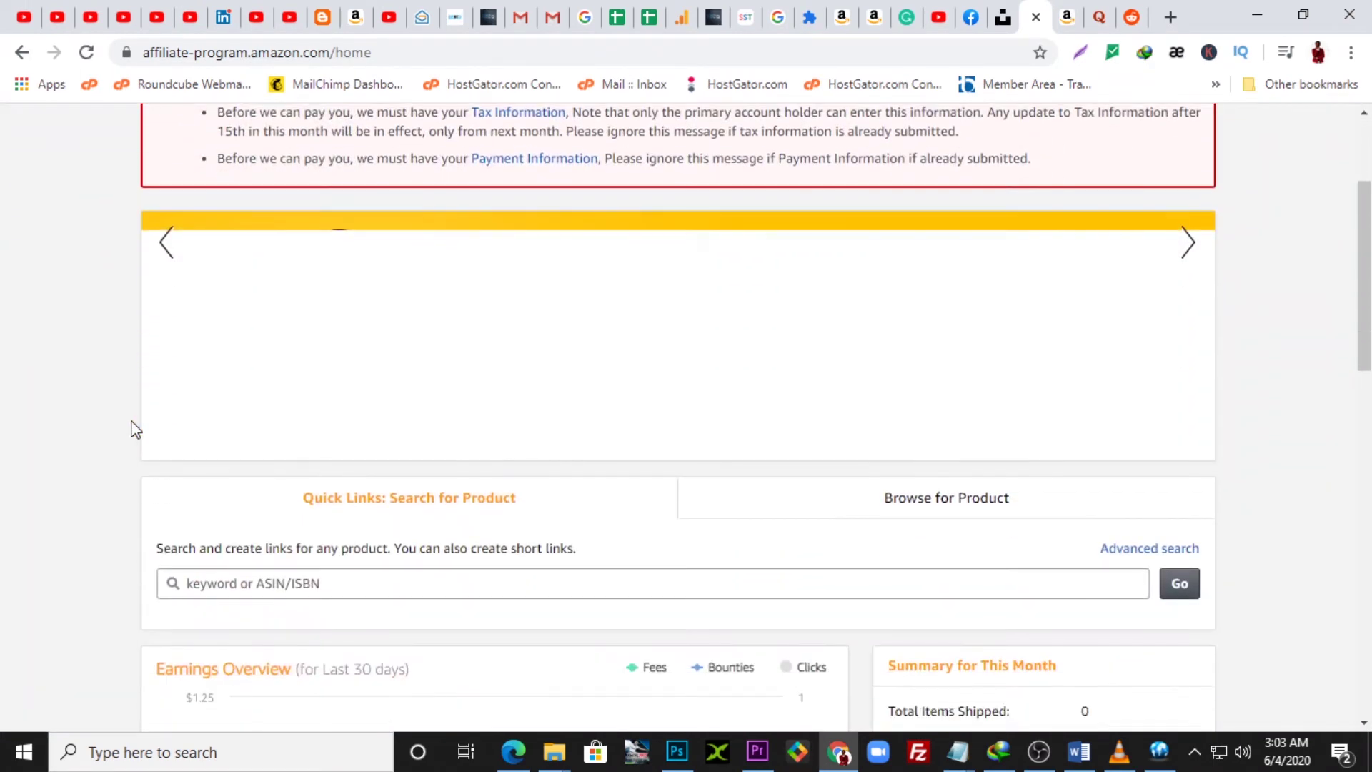
scroll(133, 427, up, 4)
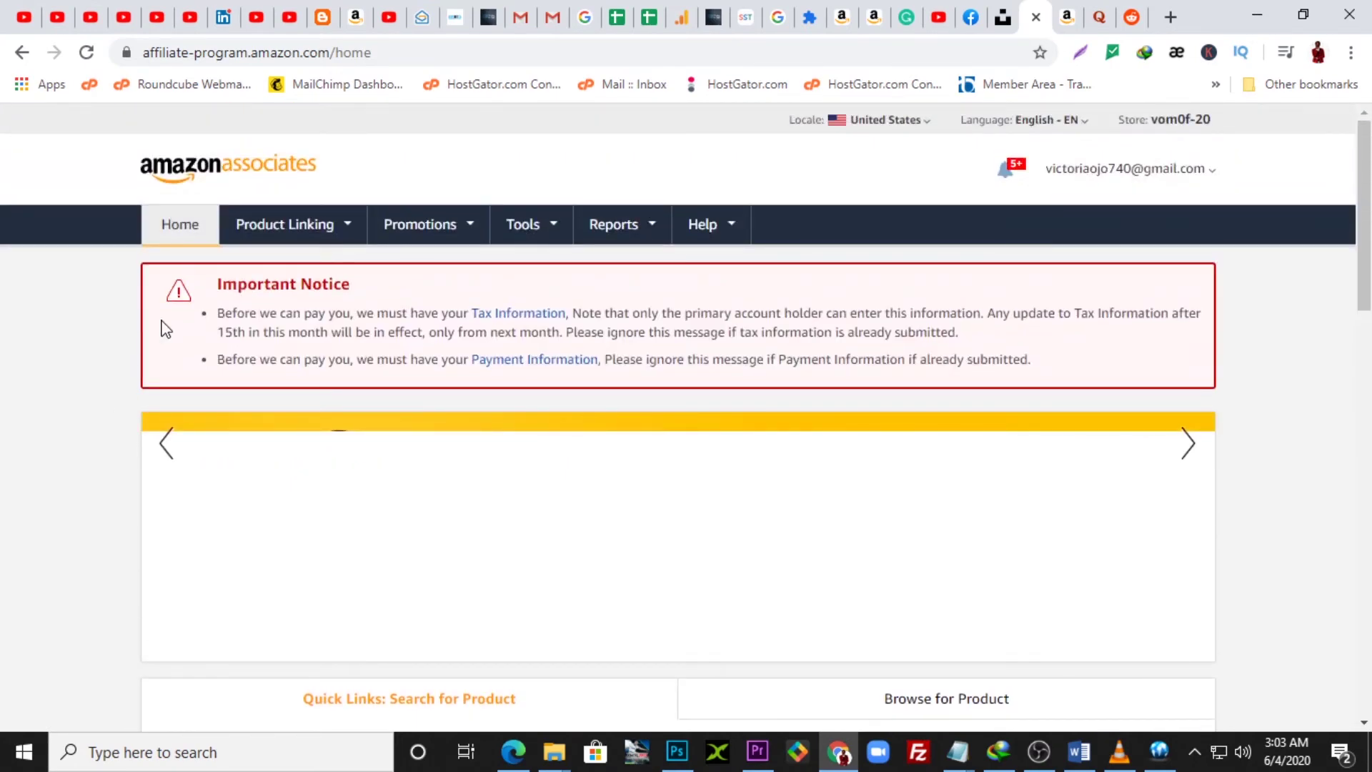
mouse_move(291, 224)
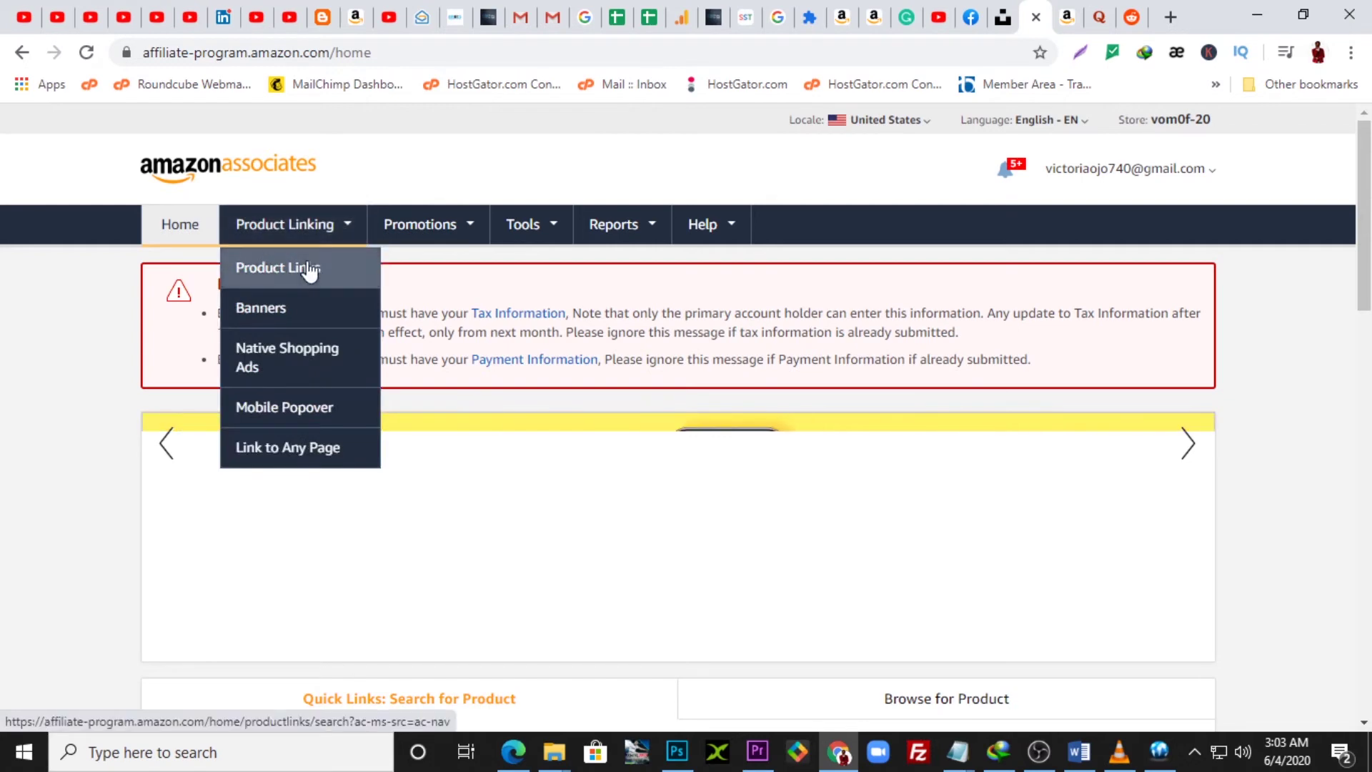
click(309, 270)
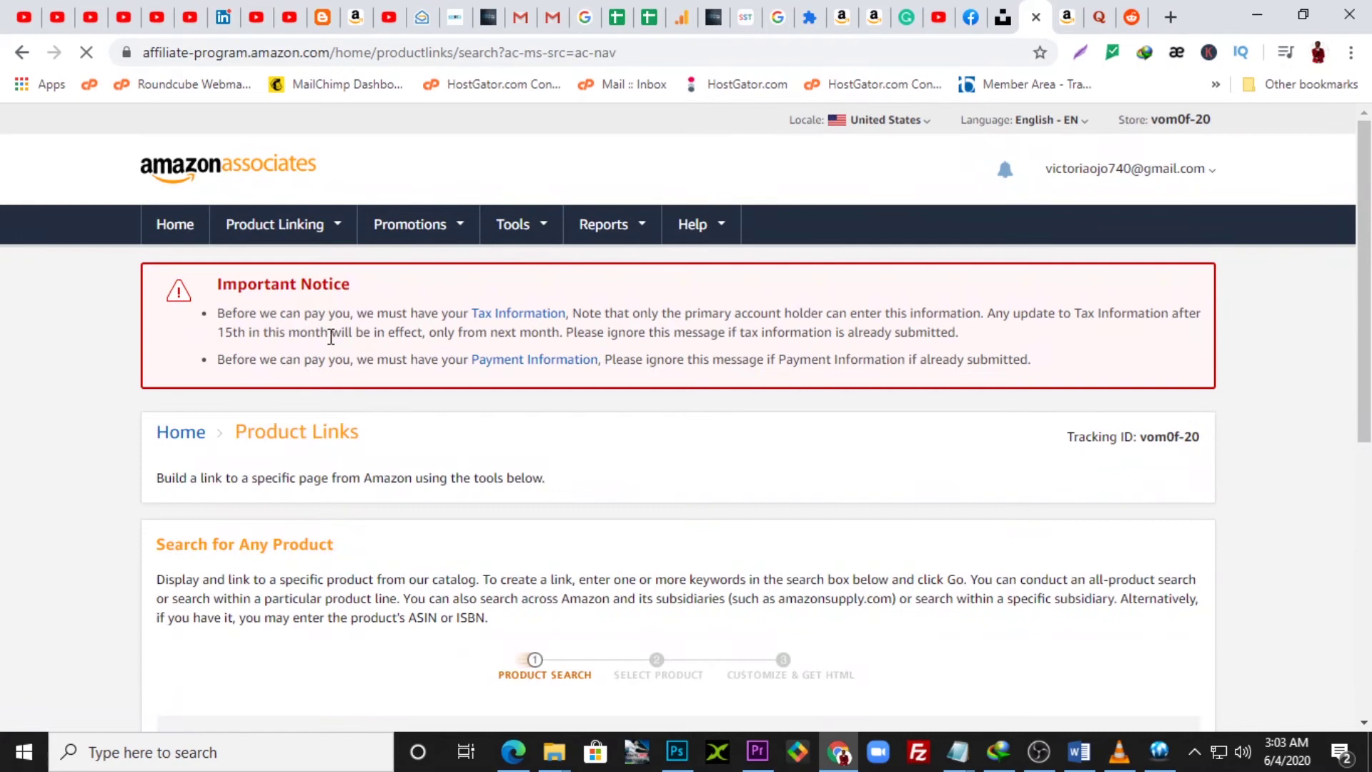
scroll(361, 377, down, 1)
scroll(361, 377, down, 2)
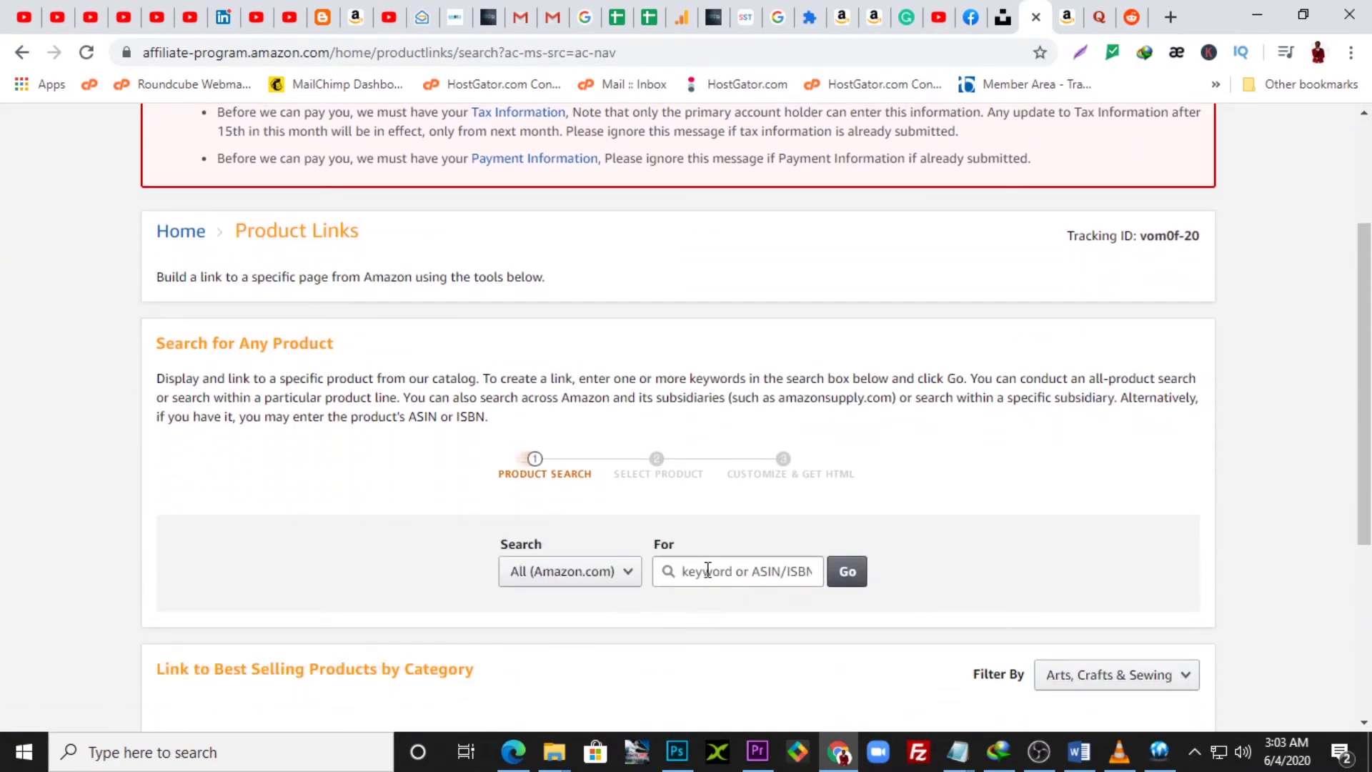
click(1068, 17)
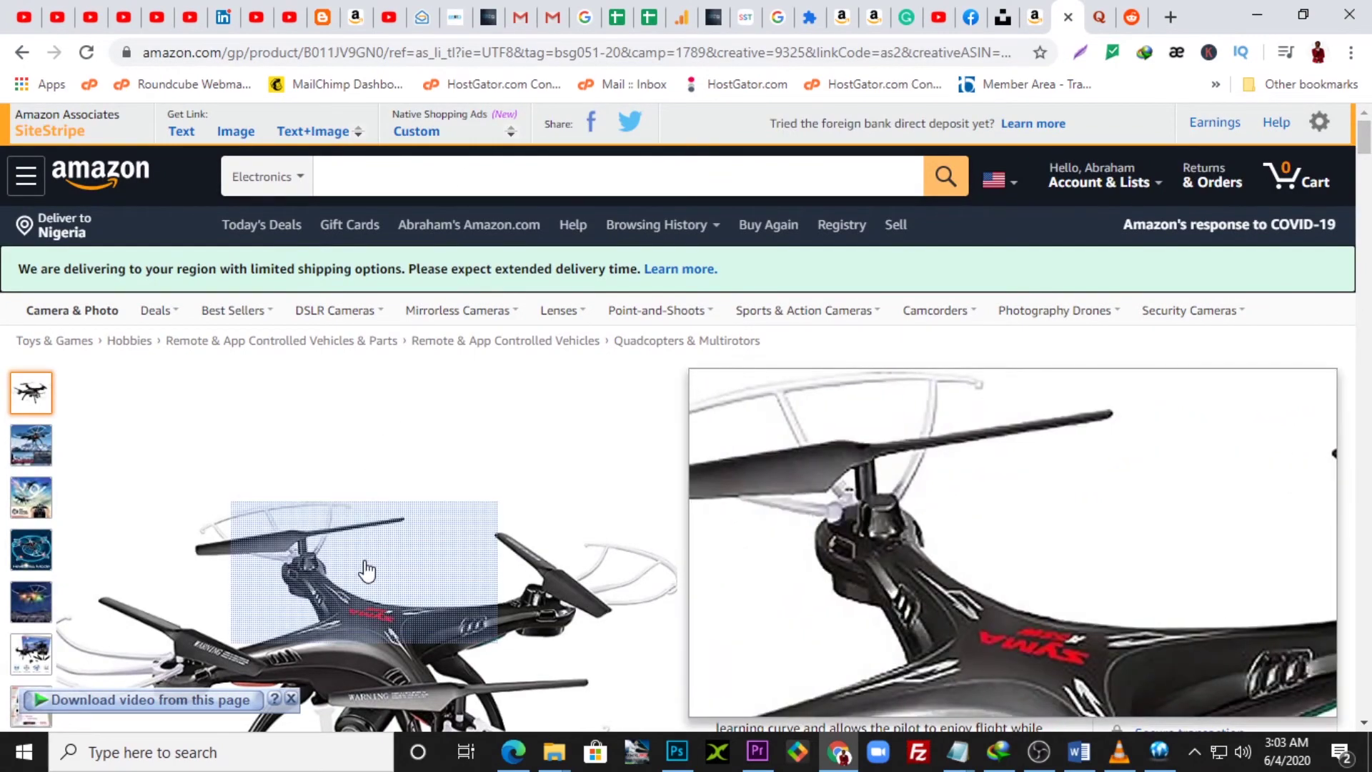
Highlight 'Cheerwing Syma X5SW-V3 WiFi FPV Drone' in the title and return to the Associates search box
scroll(384, 544, down, 1)
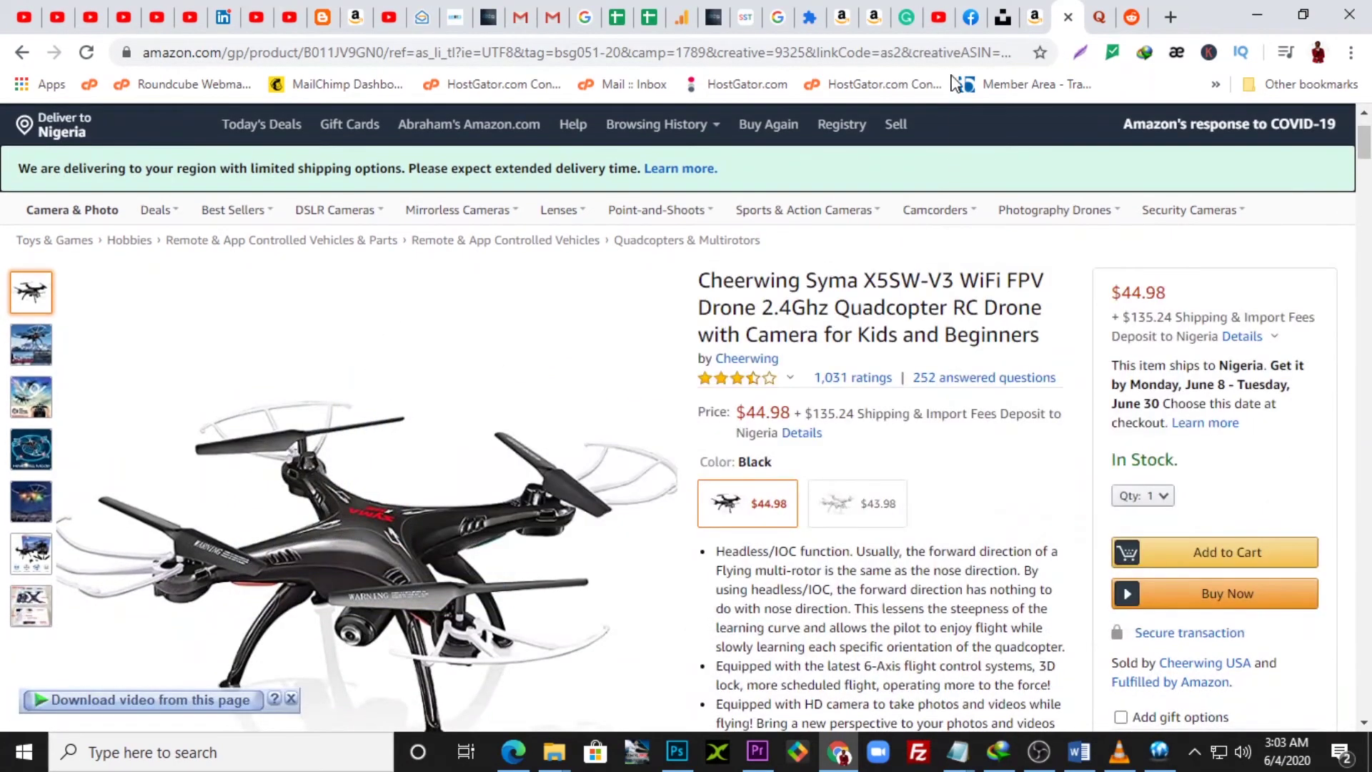
drag(698, 282, 926, 285)
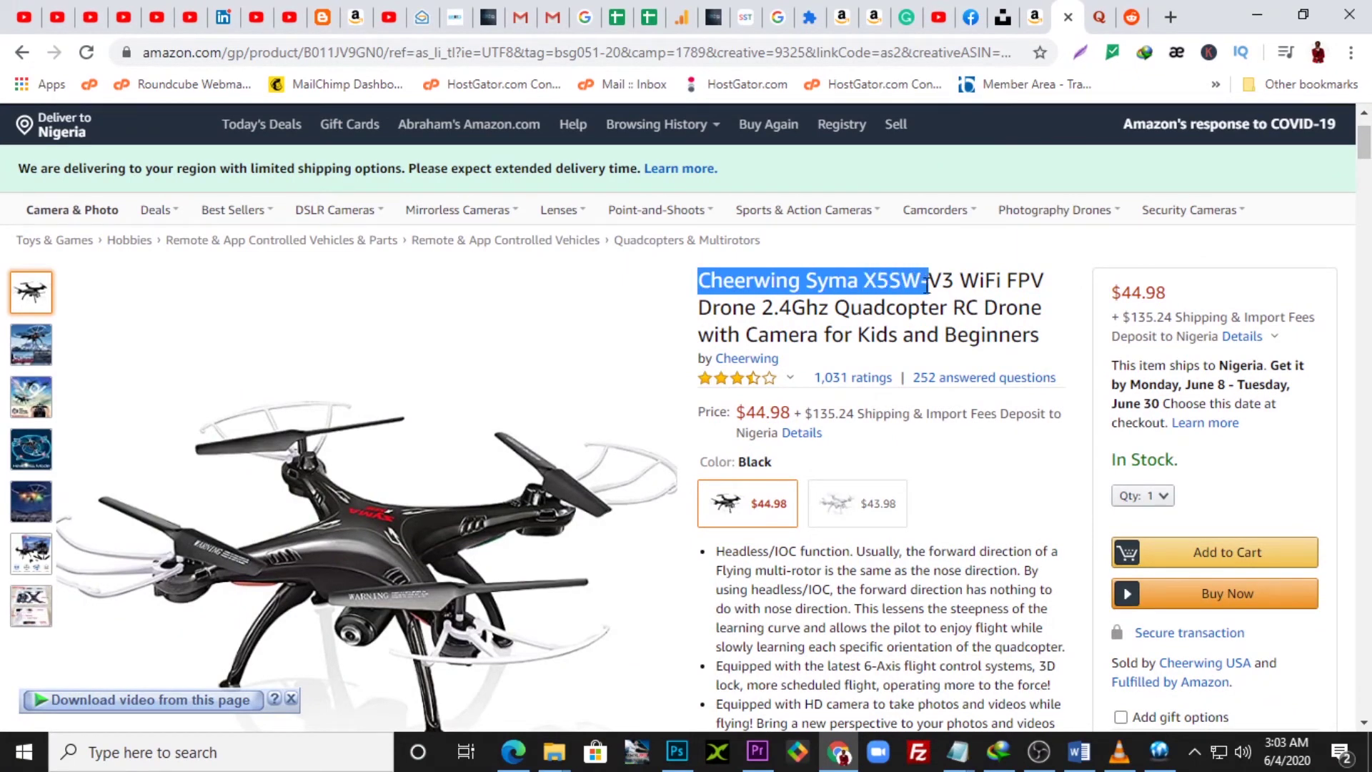
drag(935, 288, 949, 287)
drag(949, 287, 758, 297)
key(ctrl+c)
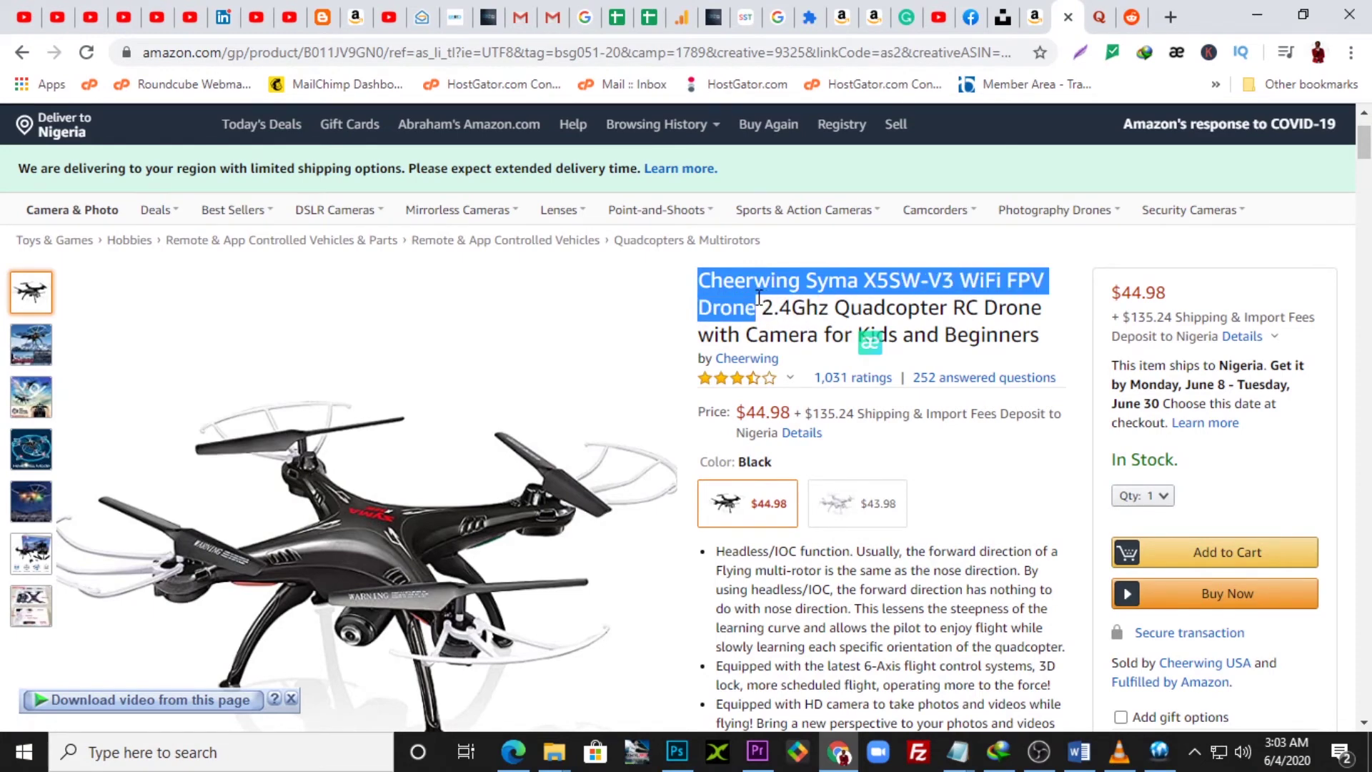
click(1035, 22)
click(697, 574)
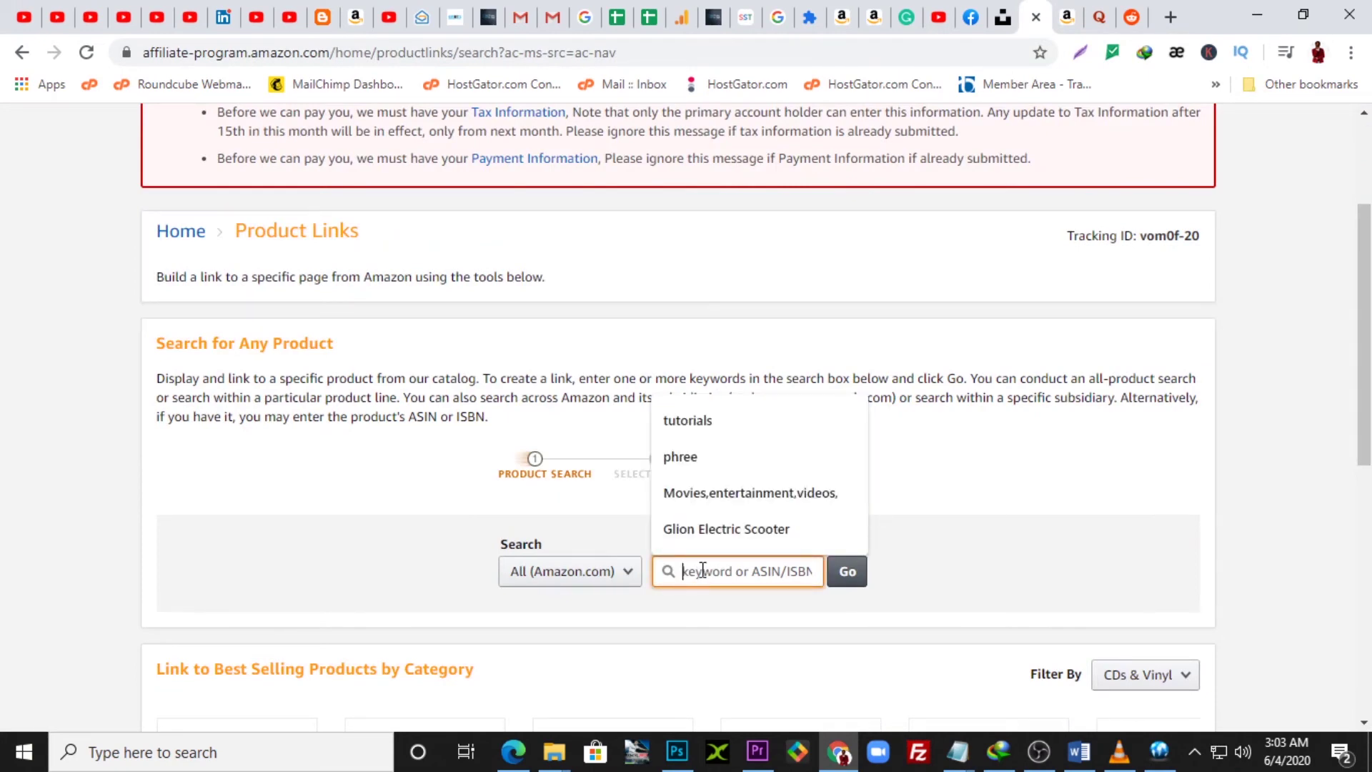
Paste the drone name and search, getting 24 results with the matching drone first
key(ctrl+v)
click(843, 581)
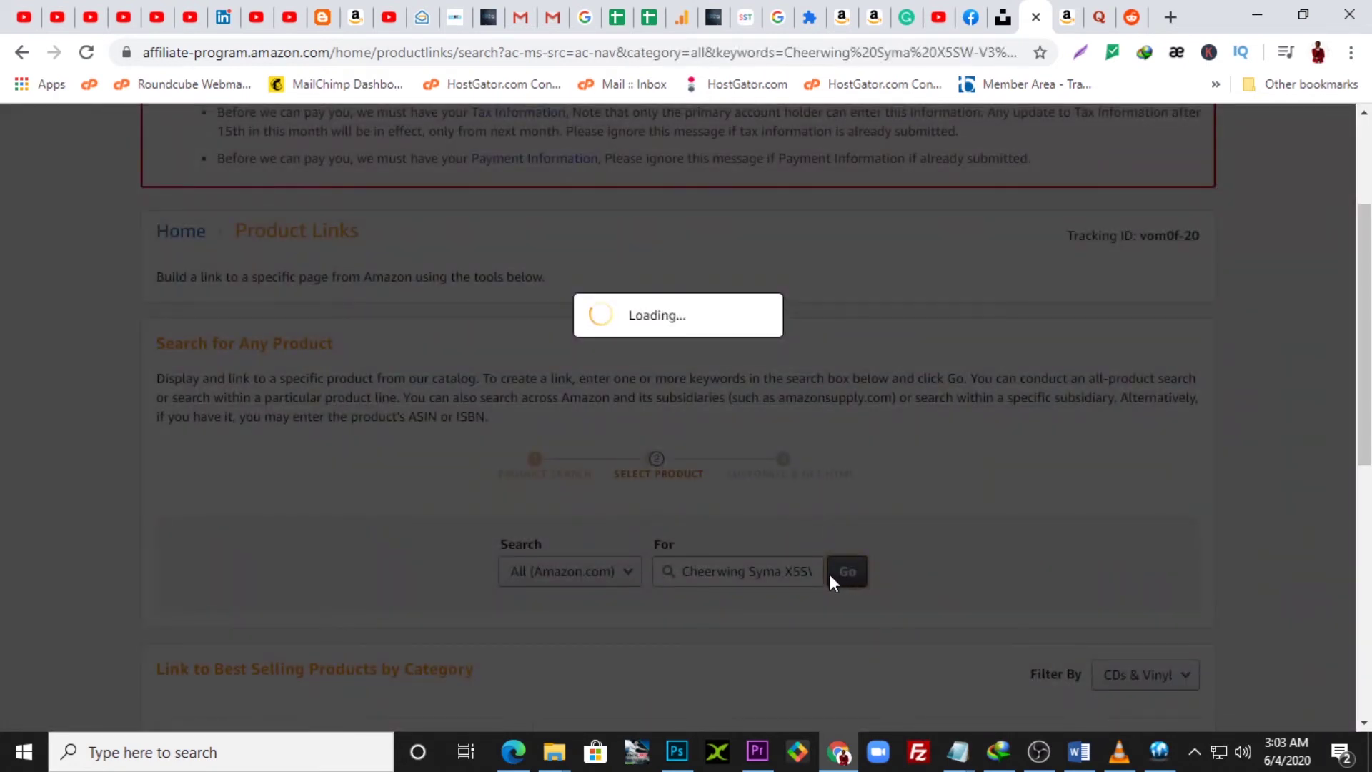
scroll(897, 536, down, 3)
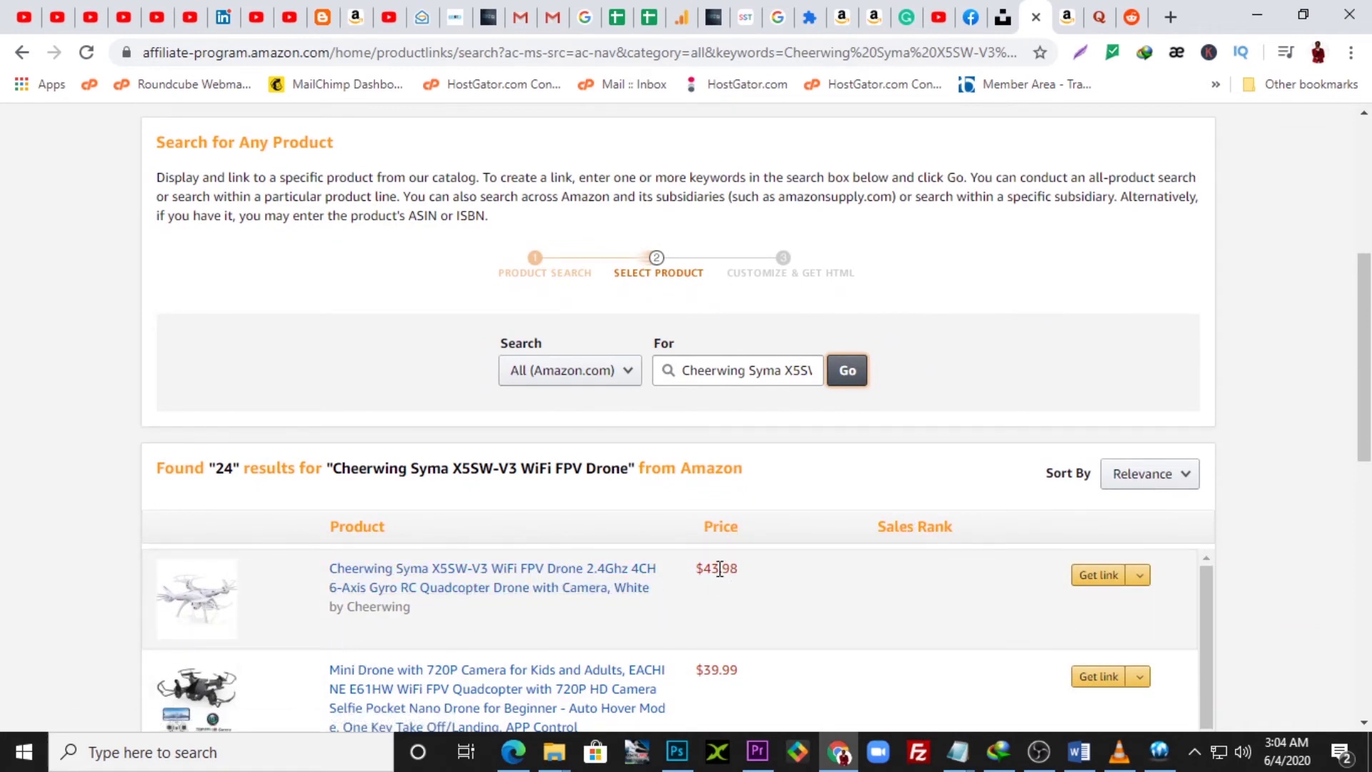
click(1065, 23)
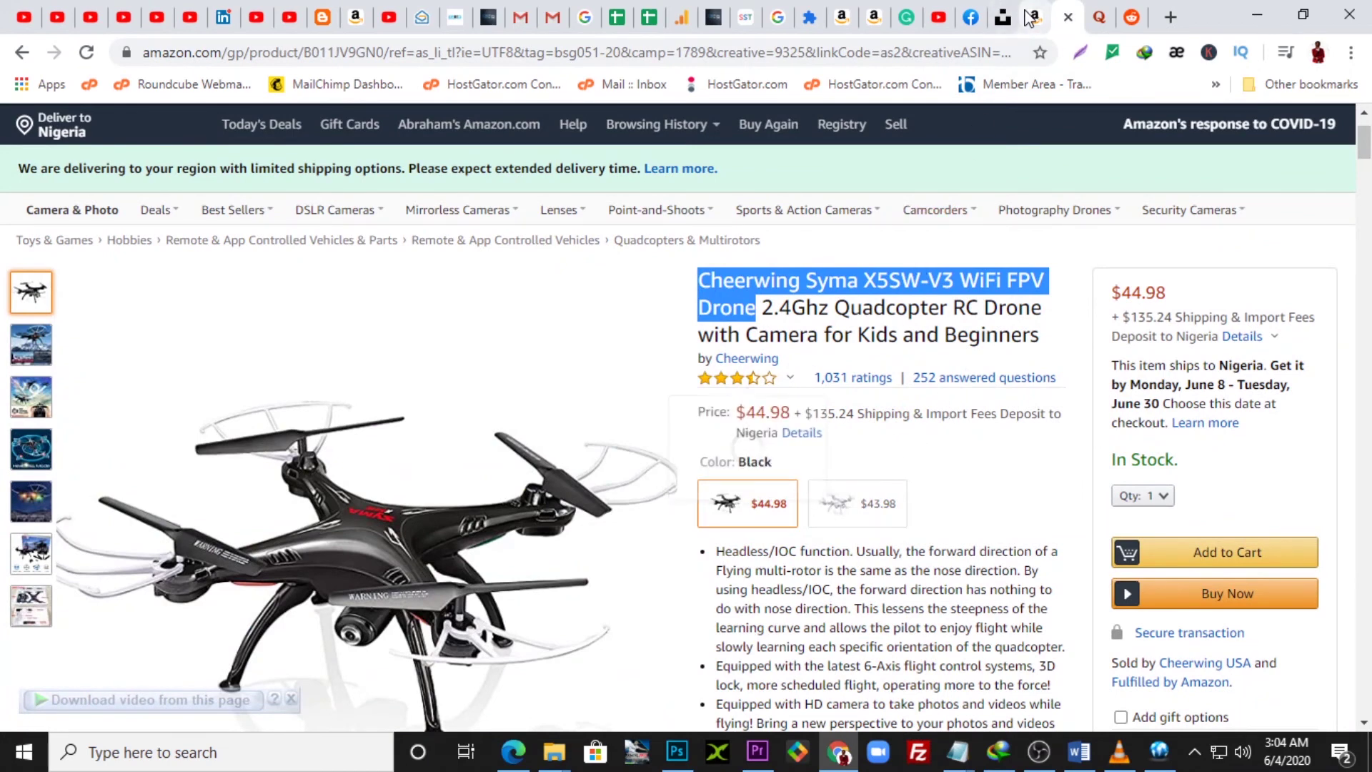
click(1004, 17)
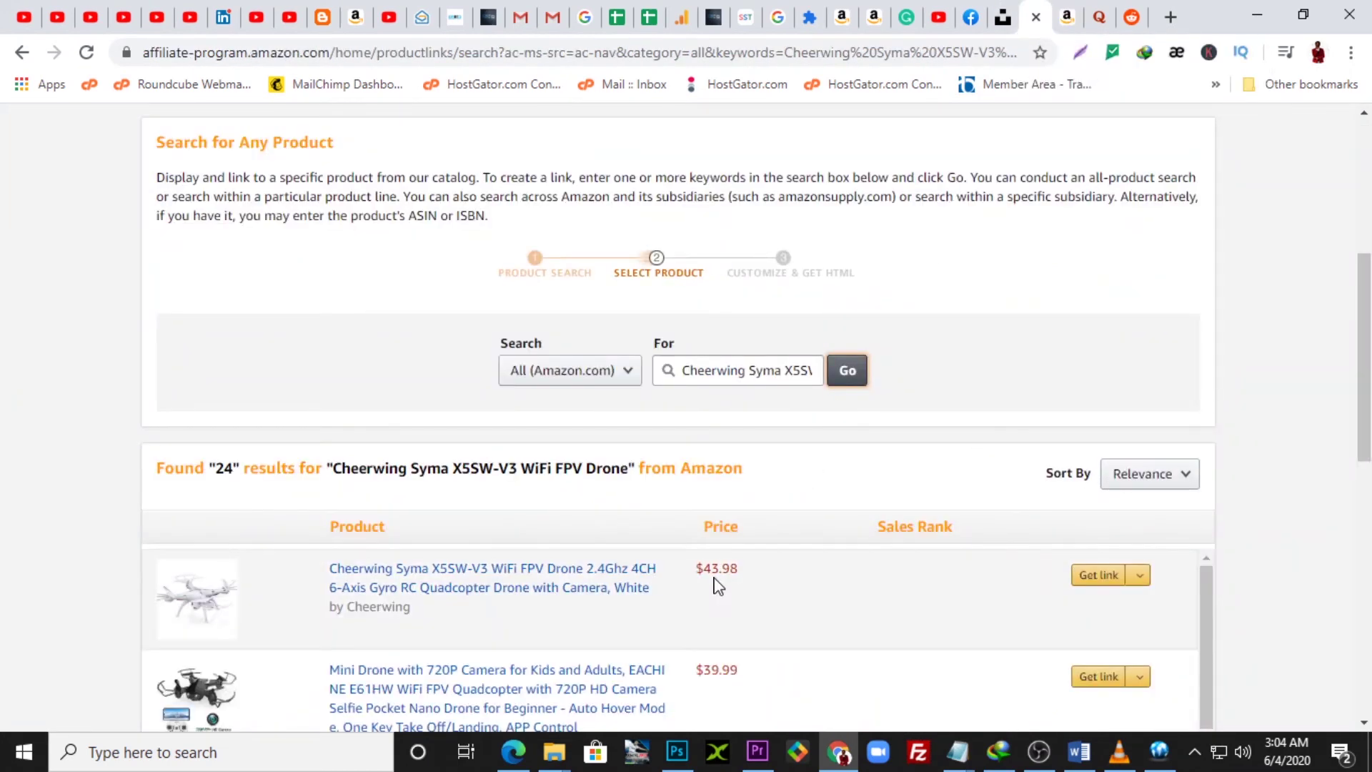
scroll(743, 582, down, 1)
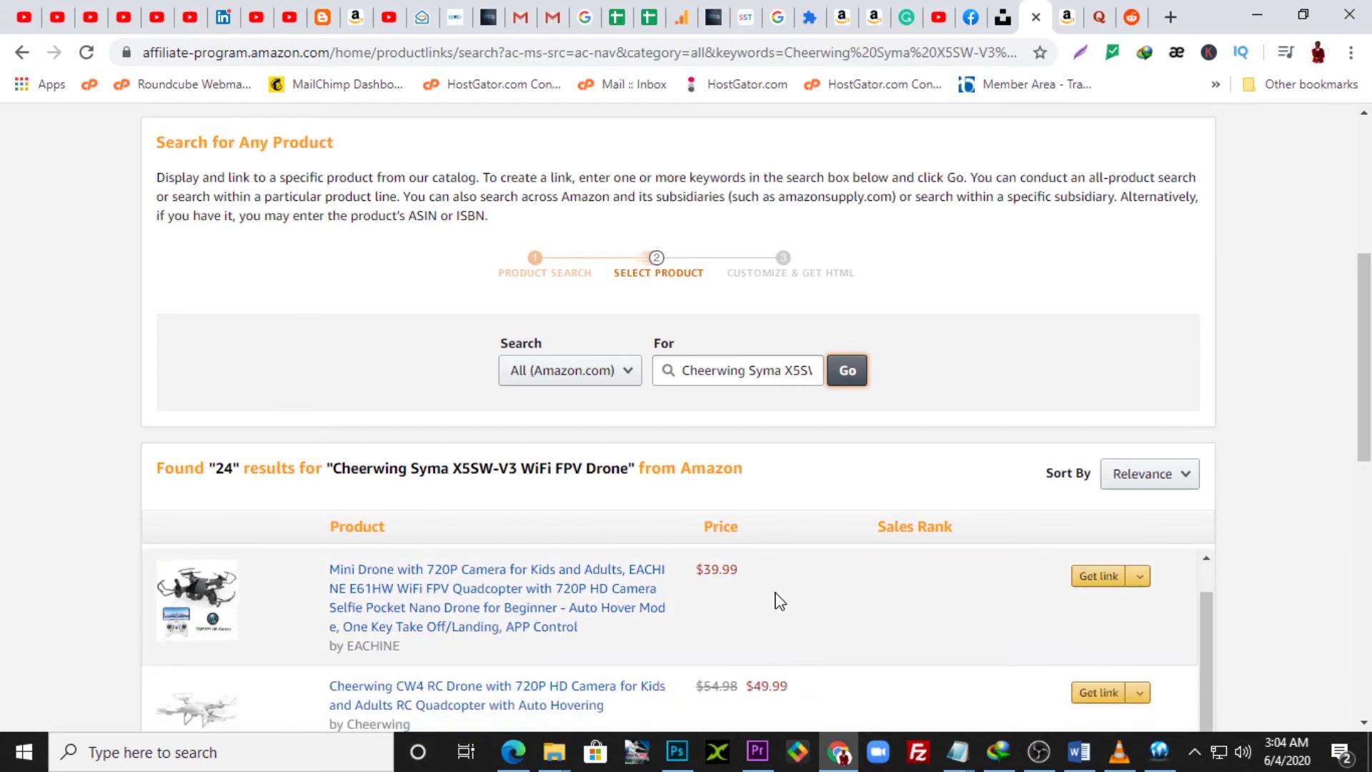
scroll(793, 629, up, 1)
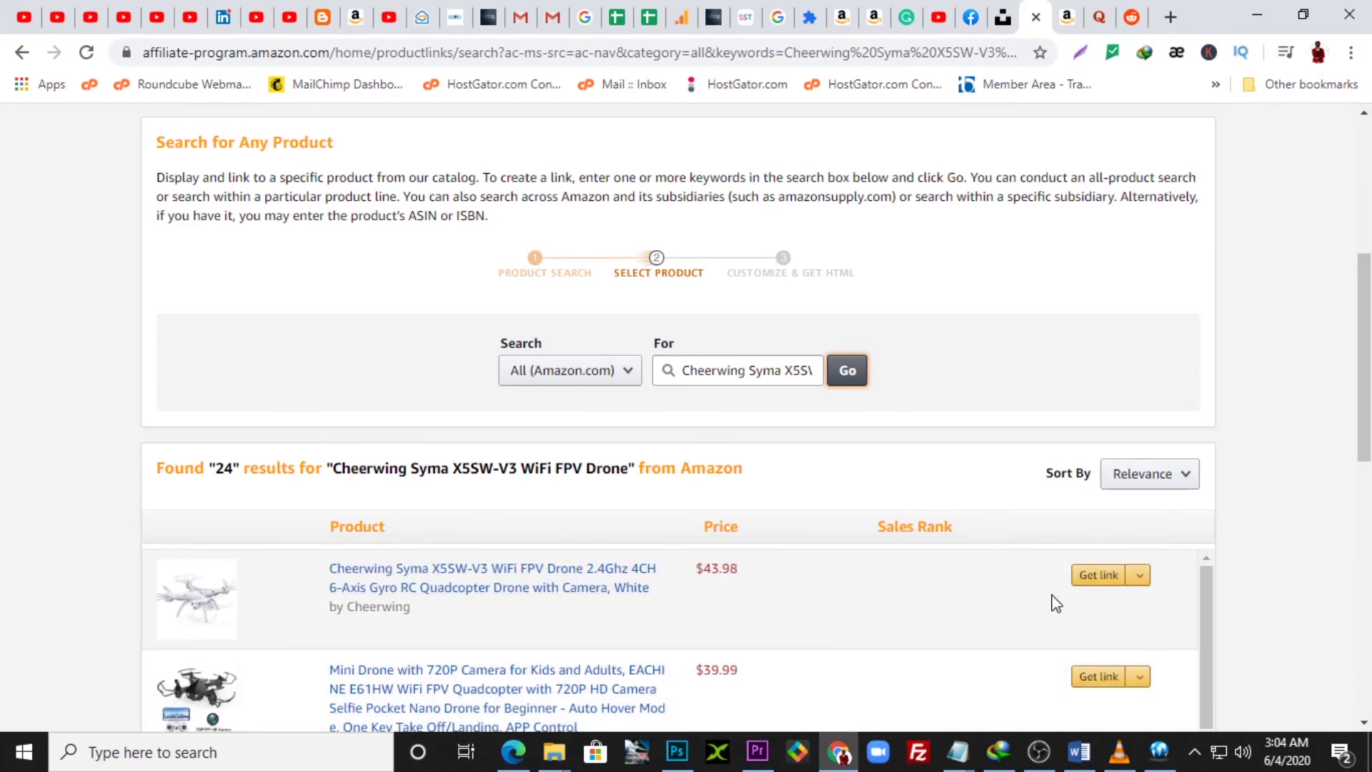
drag(1366, 412, 1368, 503)
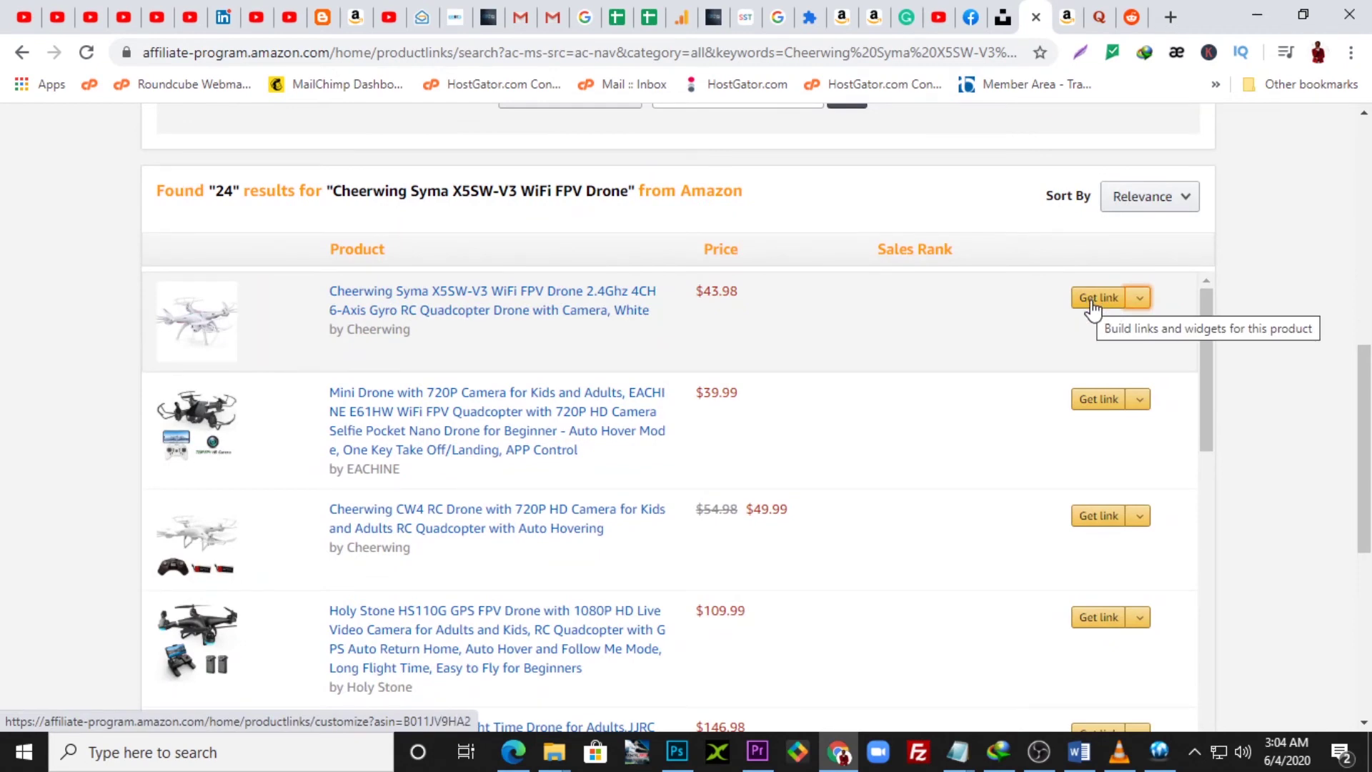
Get a text link for the white drone, shorten it to amzn.to, and copy it
click(1140, 300)
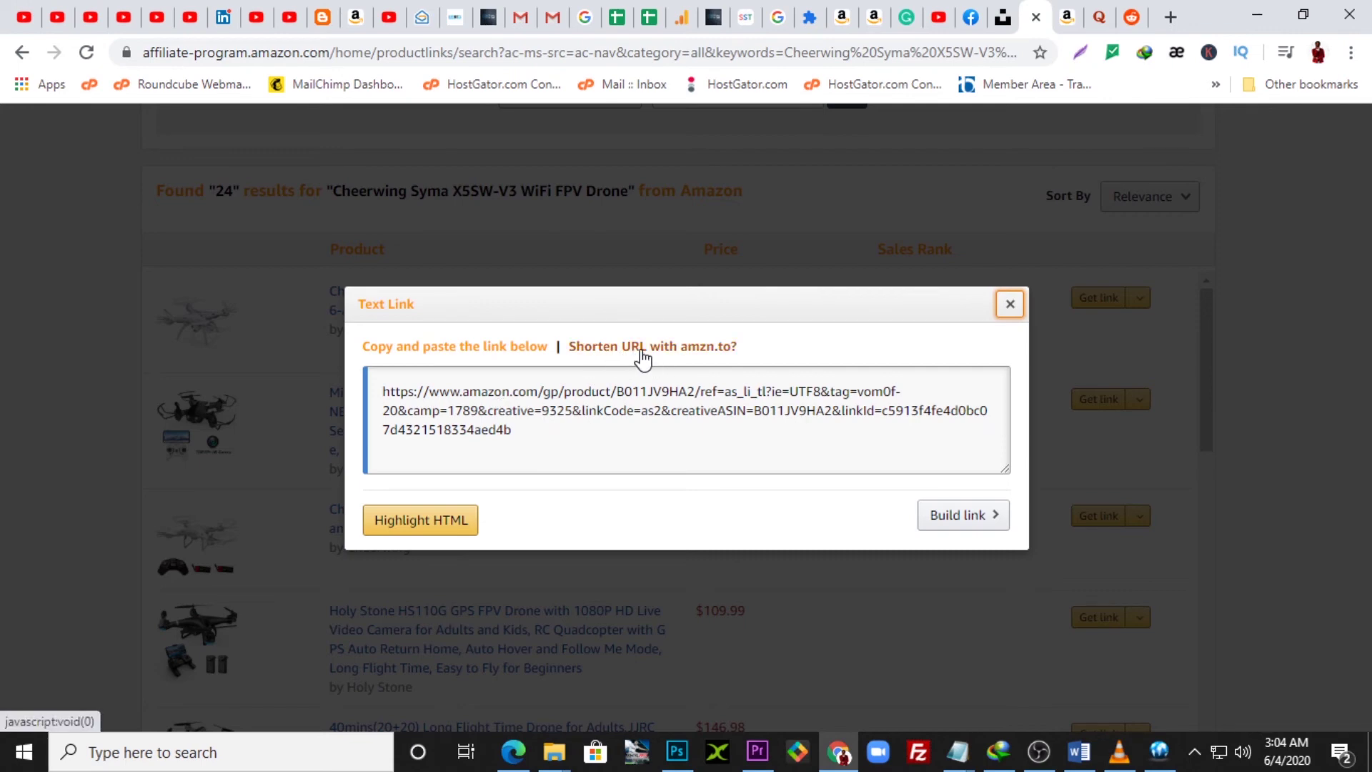
click(692, 357)
drag(554, 391, 381, 391)
key(Escape)
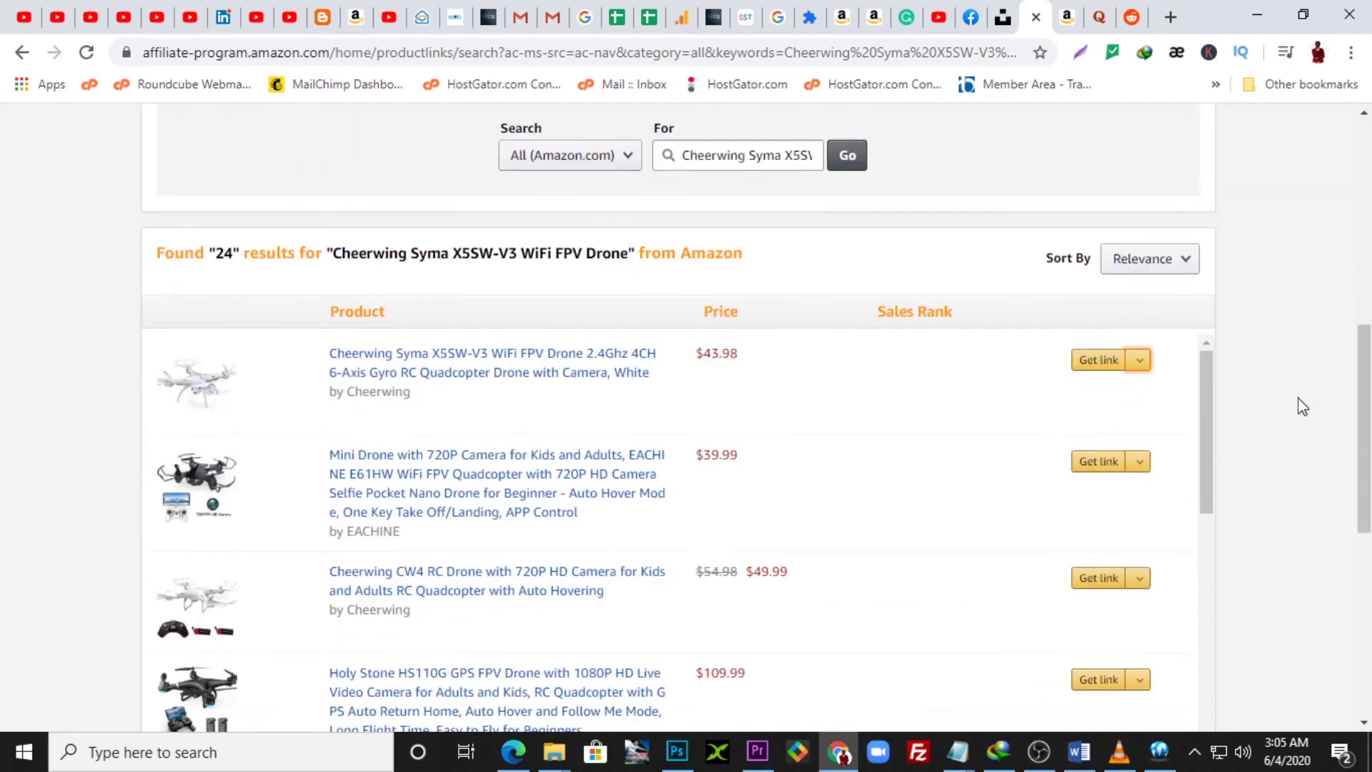
Open Reports > Earnings Report and scroll through its zero-click summary
scroll(1286, 400, up, 10)
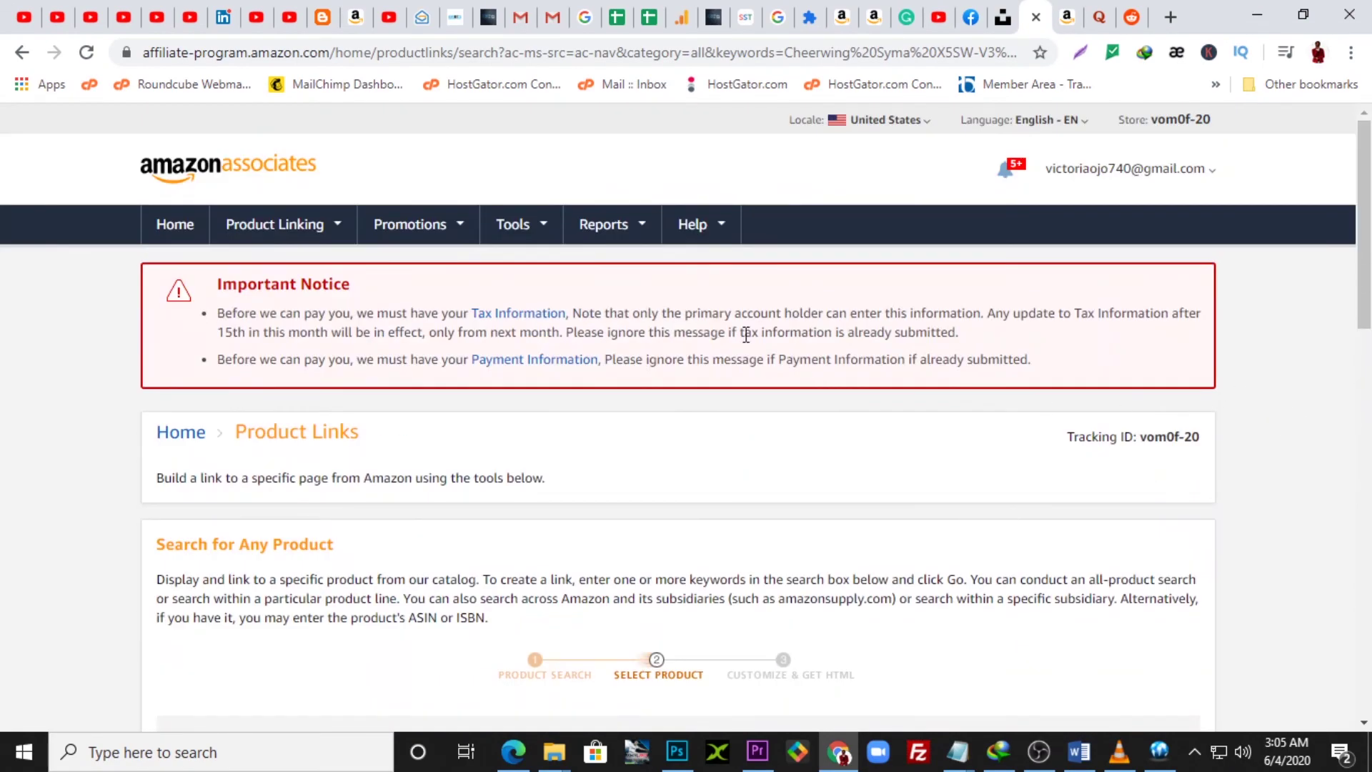
mouse_move(610, 225)
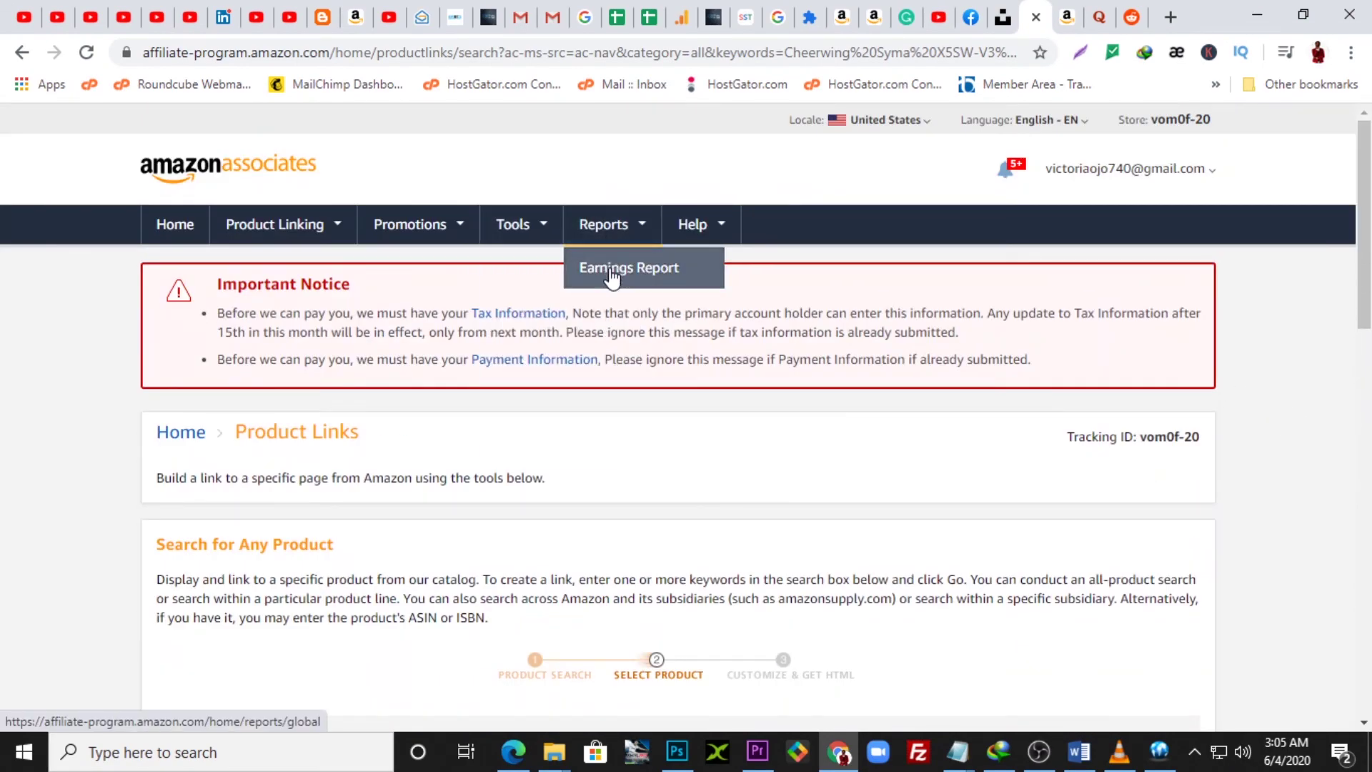
click(612, 277)
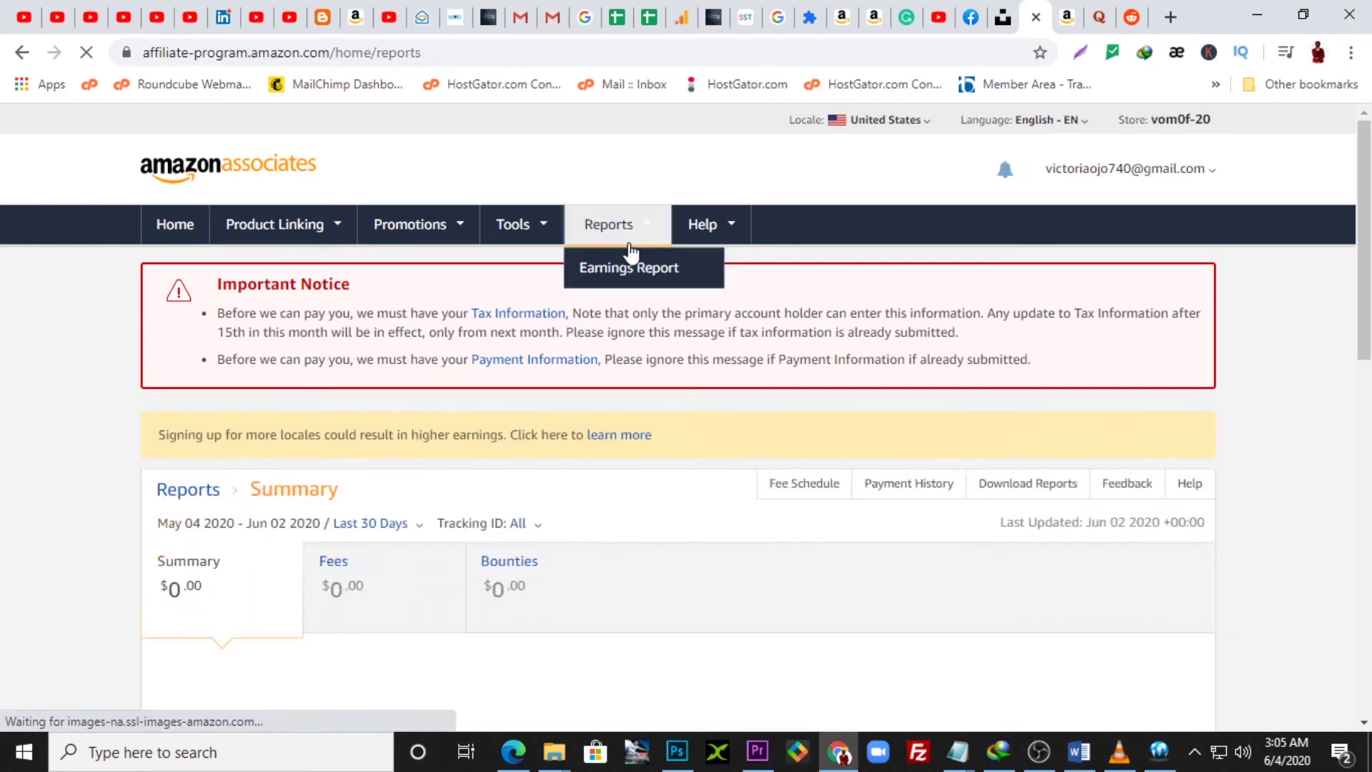
scroll(348, 607, down, 1)
scroll(300, 521, down, 2)
scroll(264, 429, down, 1)
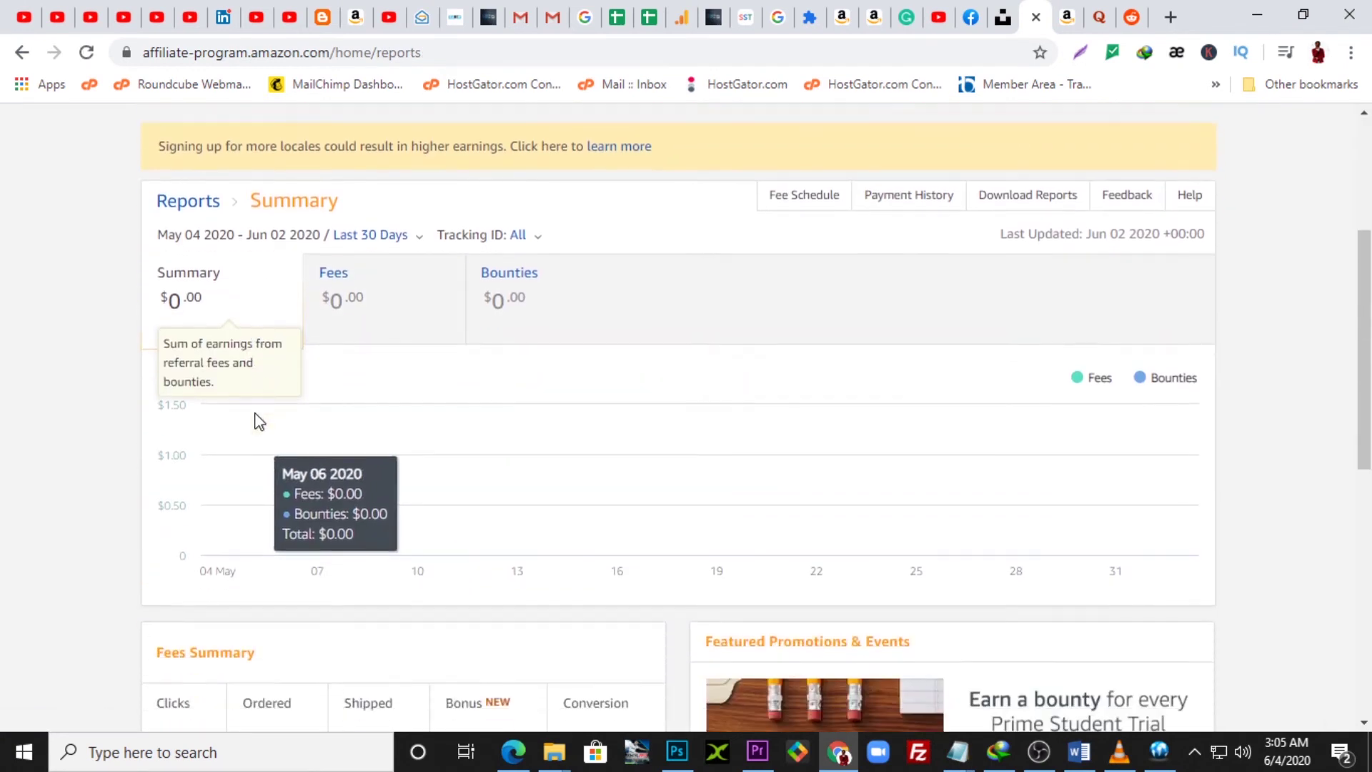
scroll(228, 357, down, 2)
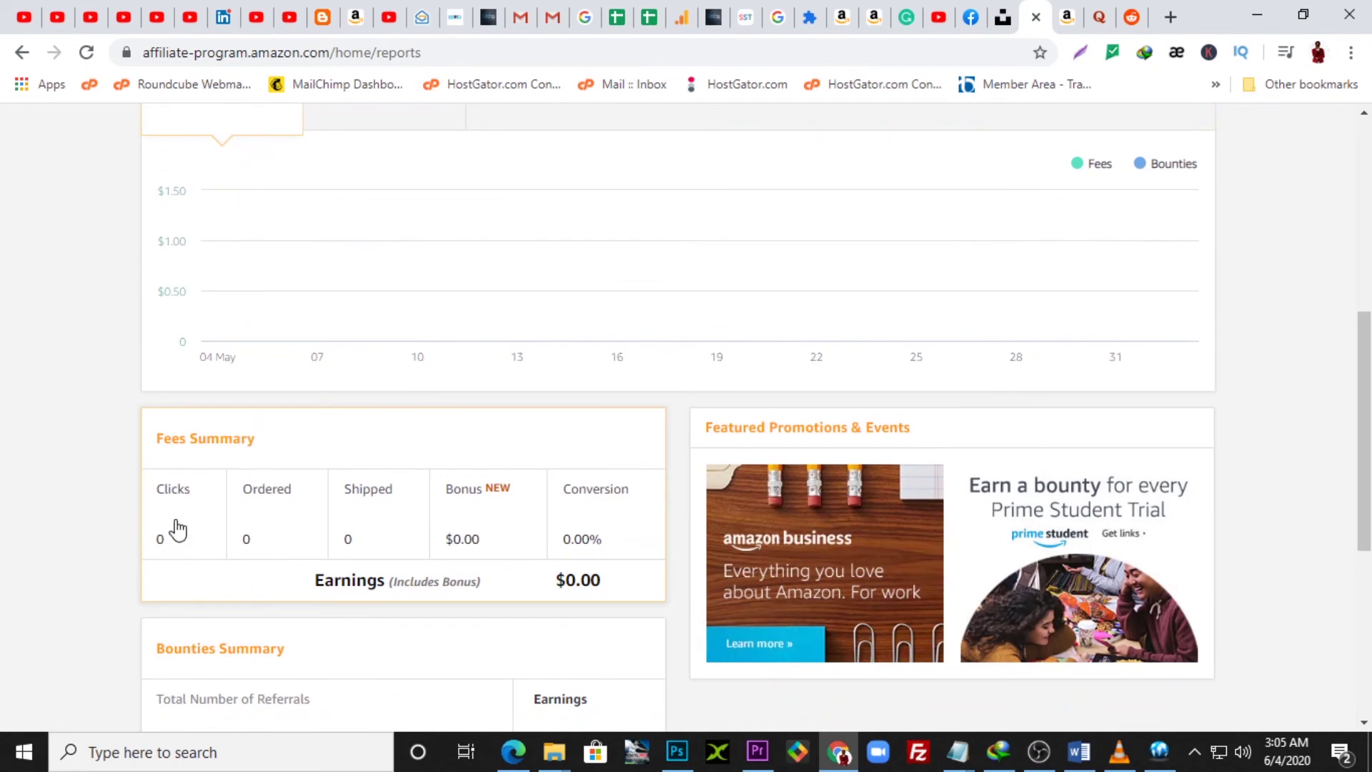
Scroll through the chart, Fees Summary and Bounties Summary, all showing $0.00
scroll(318, 407, up, 3)
scroll(318, 411, down, 4)
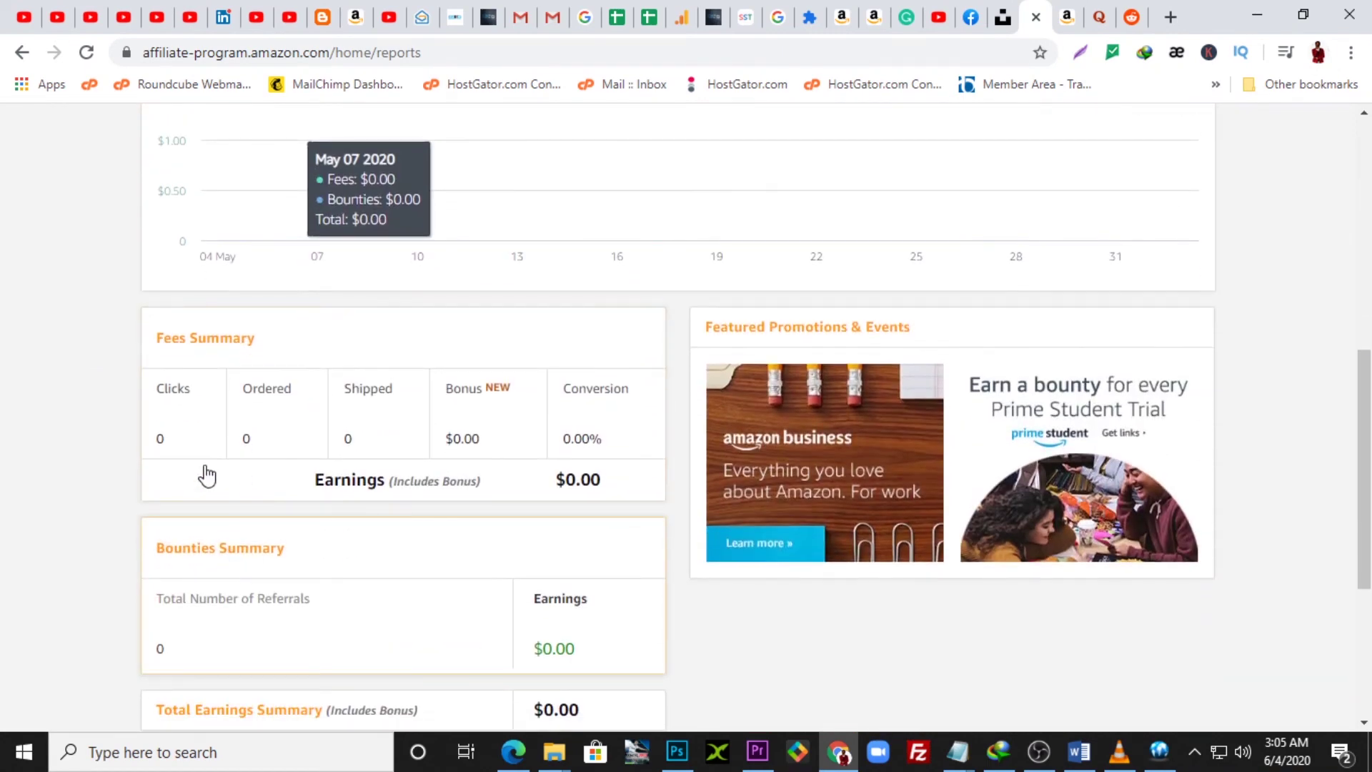
scroll(205, 475, down, 2)
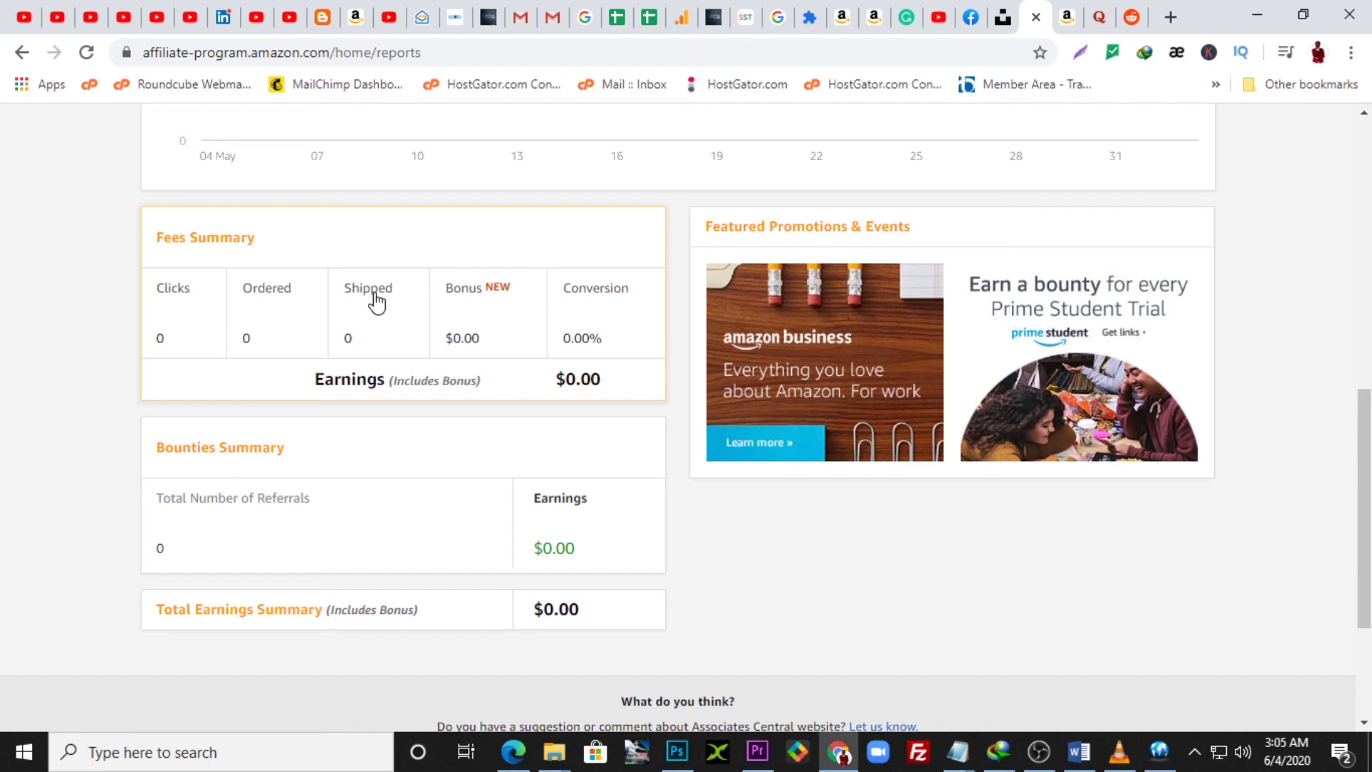
scroll(429, 485, up, 5)
scroll(432, 486, down, 2)
scroll(432, 485, down, 2)
scroll(432, 485, down, 1)
scroll(432, 485, down, 1)
scroll(433, 485, down, 1)
scroll(427, 490, up, 3)
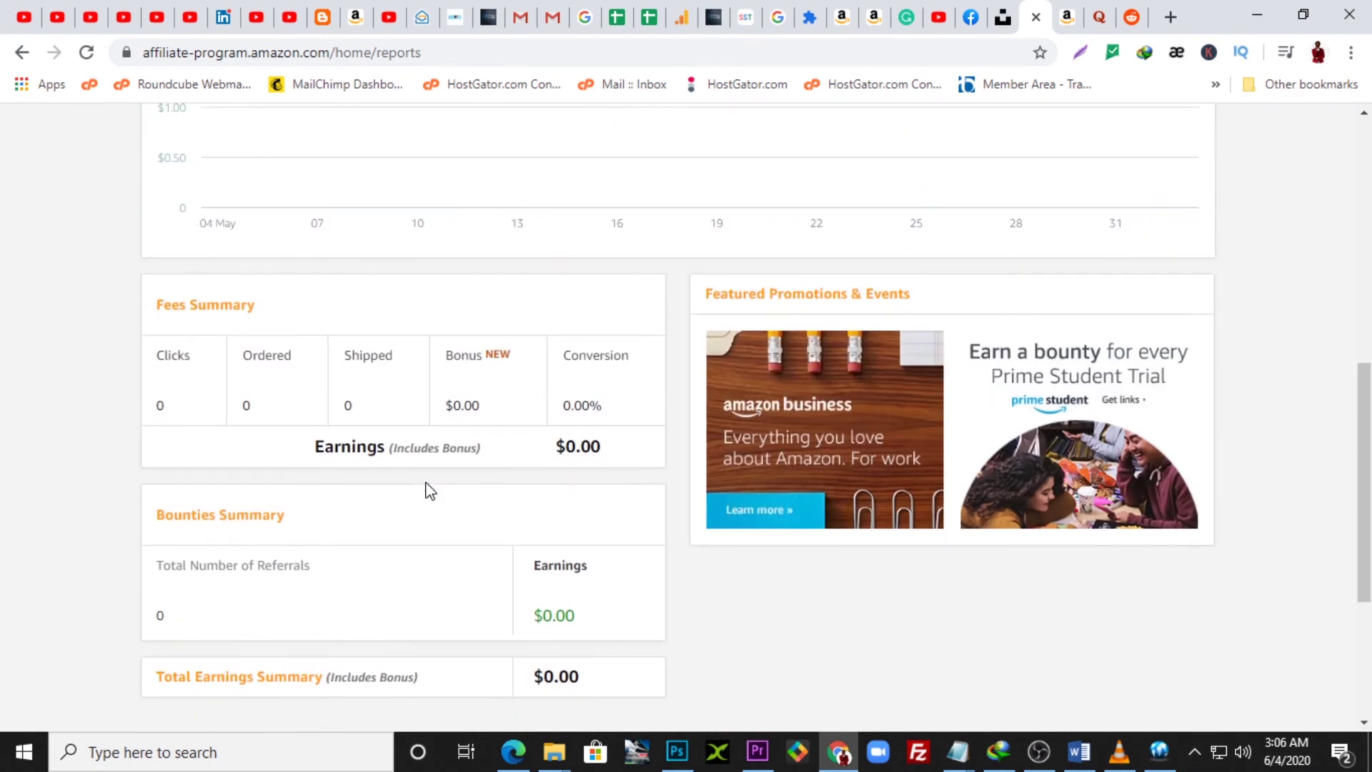
scroll(427, 489, up, 4)
scroll(427, 489, up, 3)
click(463, 542)
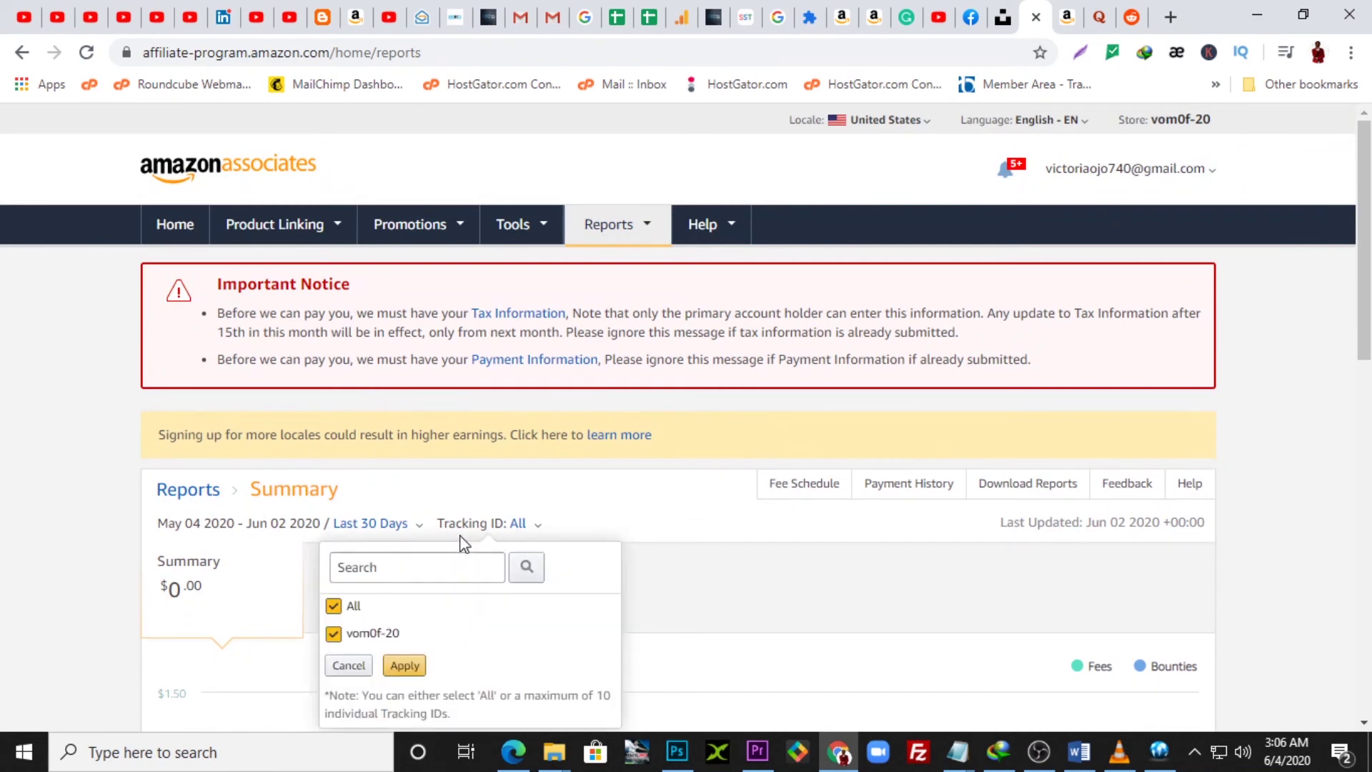
click(100, 418)
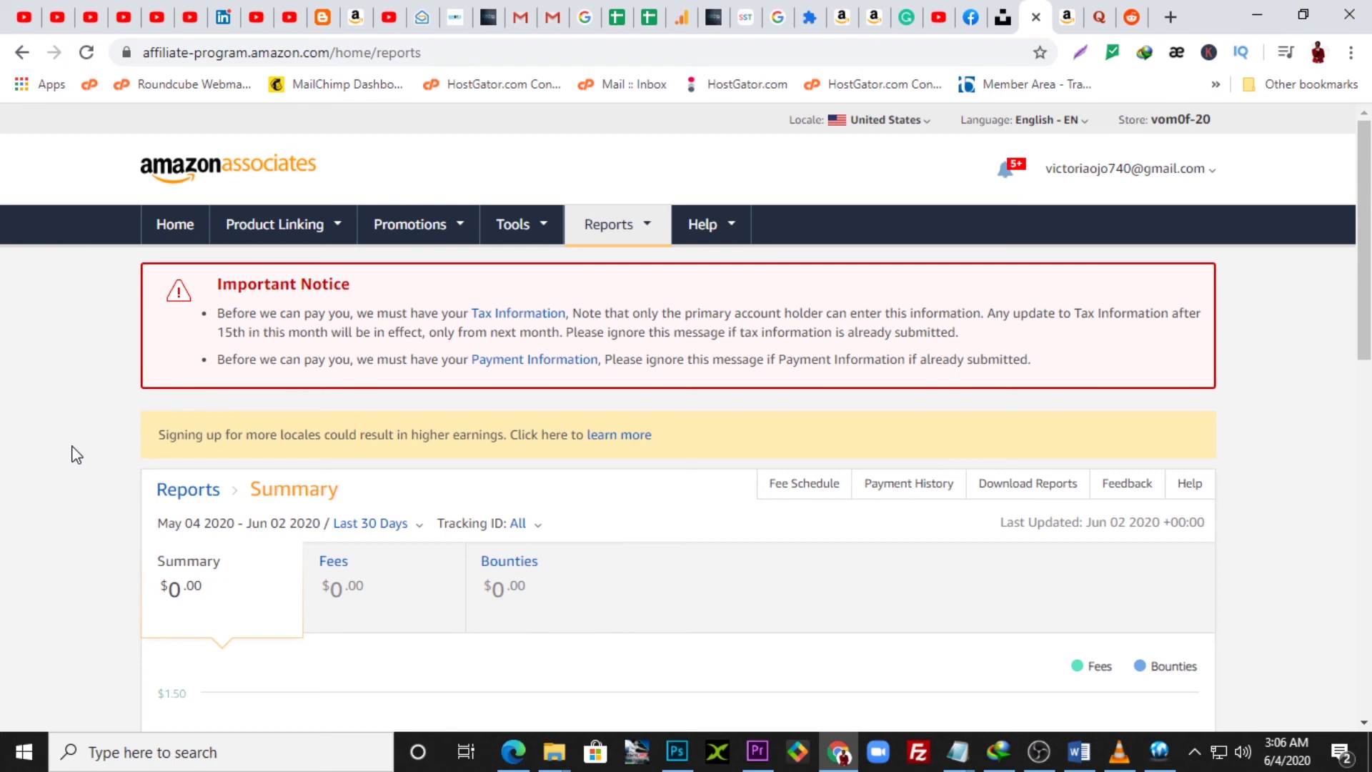
scroll(79, 500, down, 1)
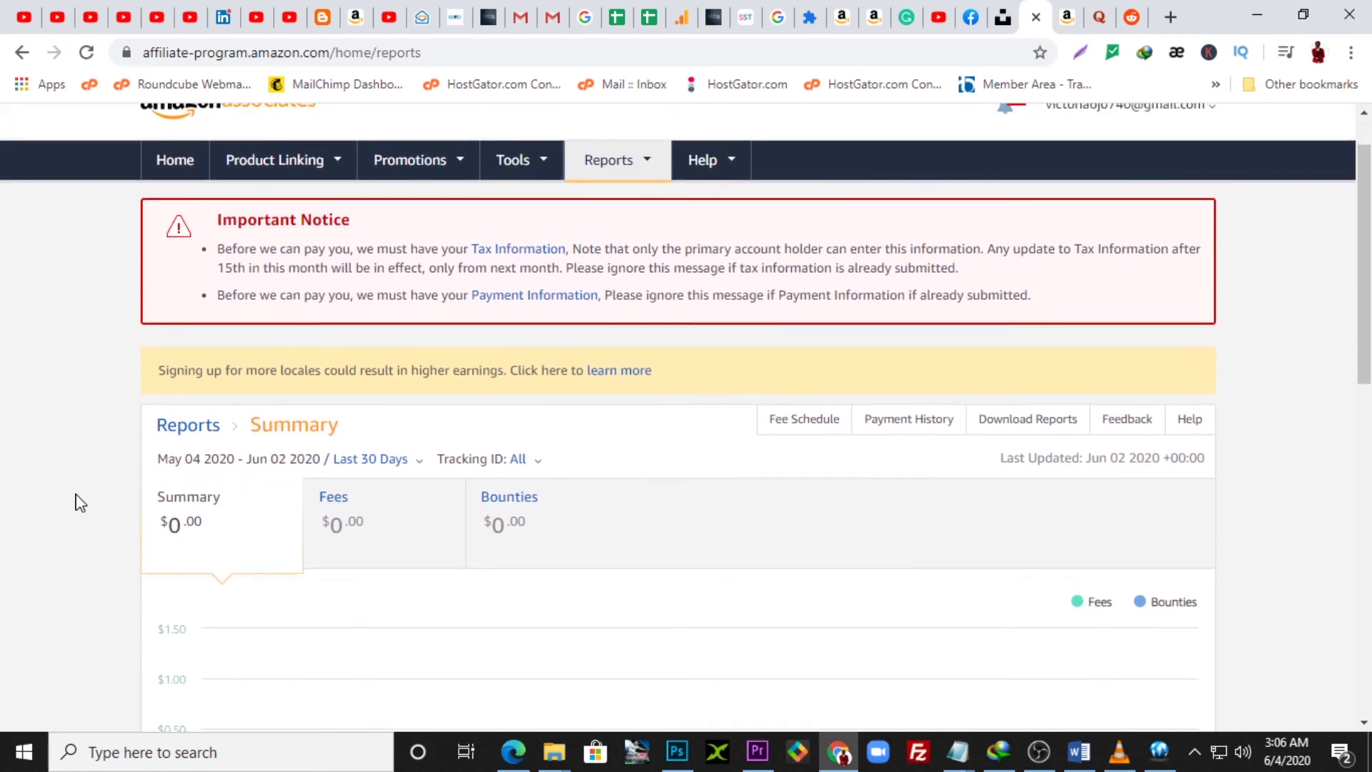
scroll(80, 502, up, 1)
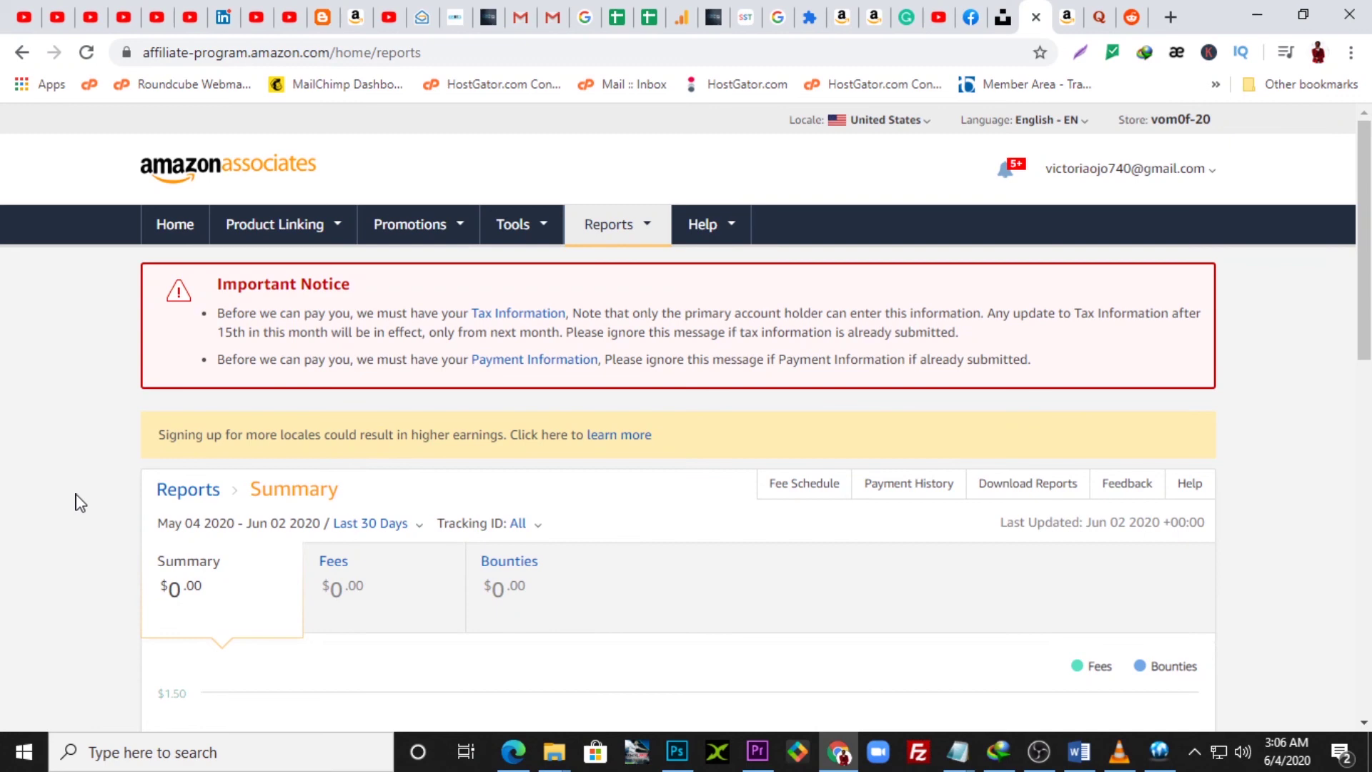
scroll(80, 502, down, 2)
scroll(78, 500, down, 2)
scroll(116, 500, down, 2)
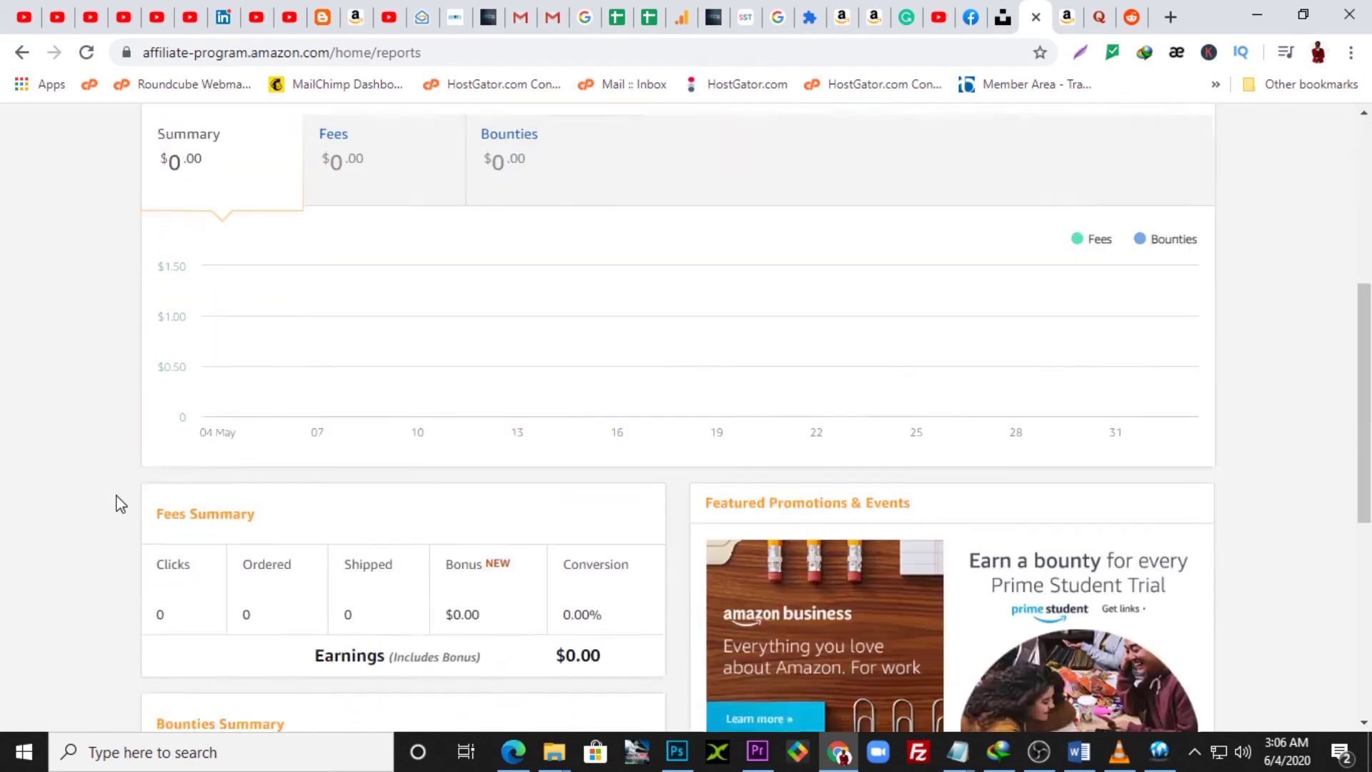
scroll(118, 504, down, 2)
scroll(118, 504, down, 1)
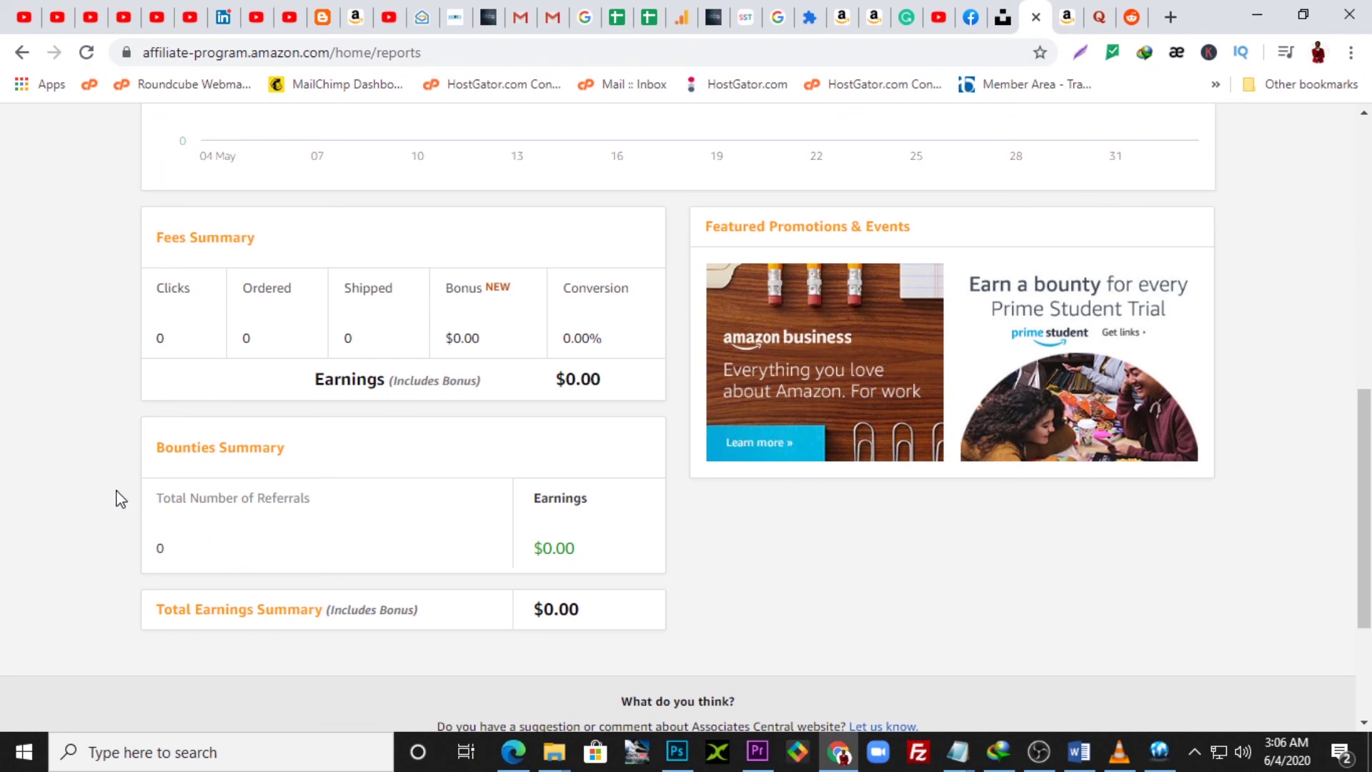
scroll(108, 501, up, 1)
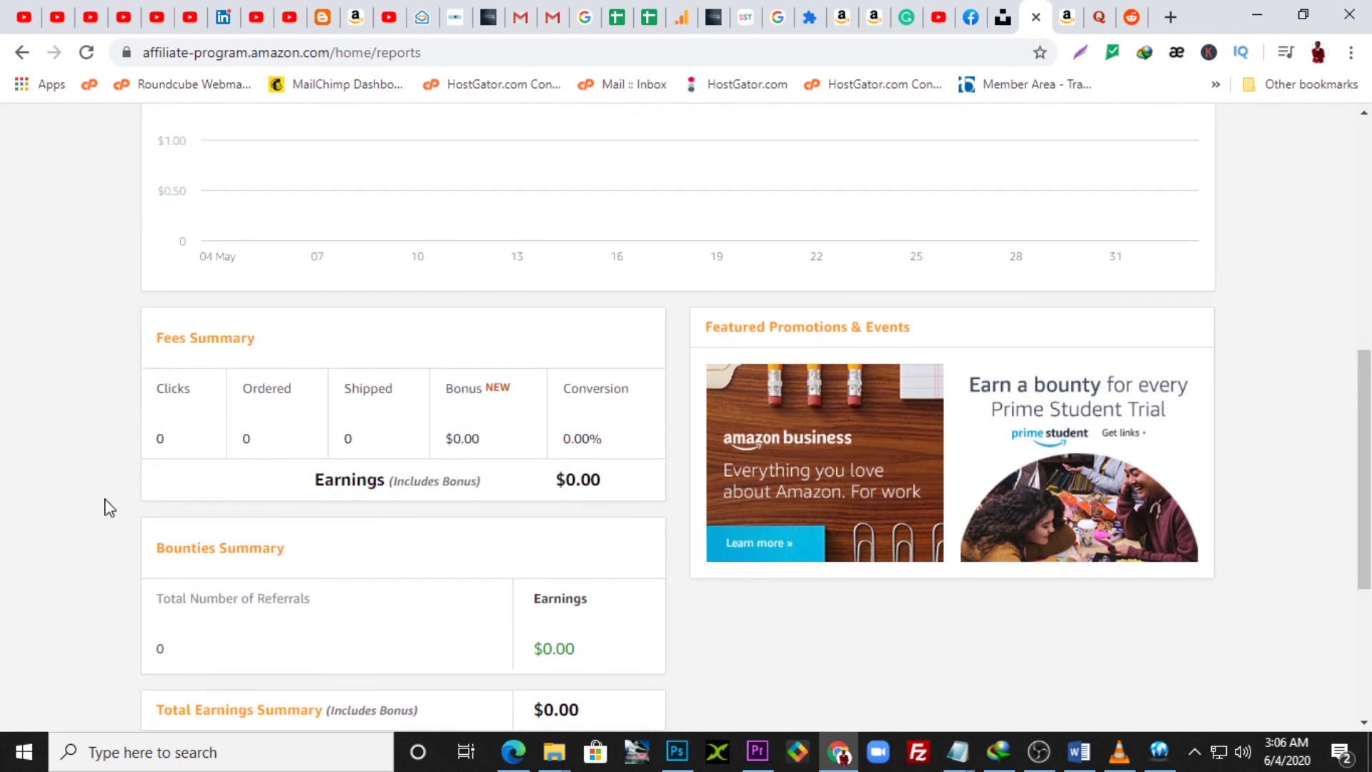
scroll(108, 509, up, 2)
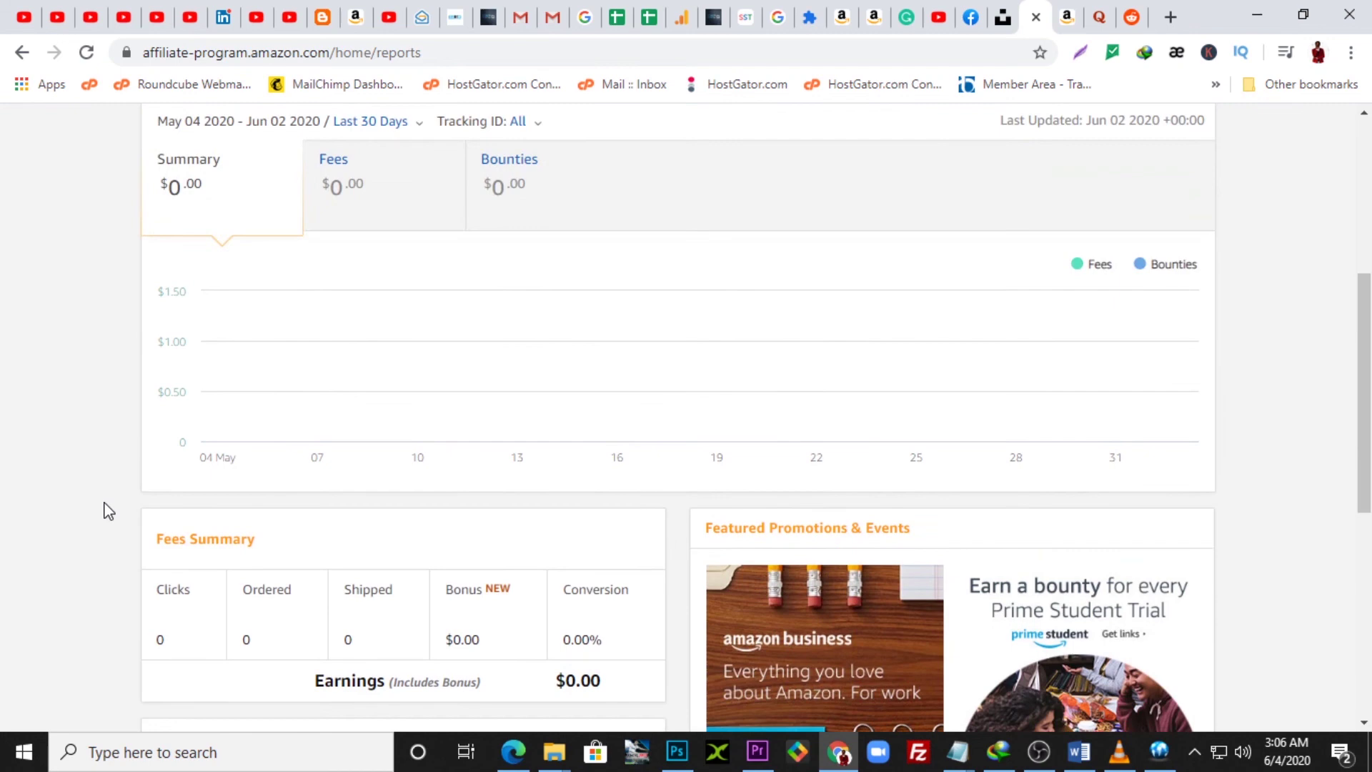
scroll(107, 521, up, 4)
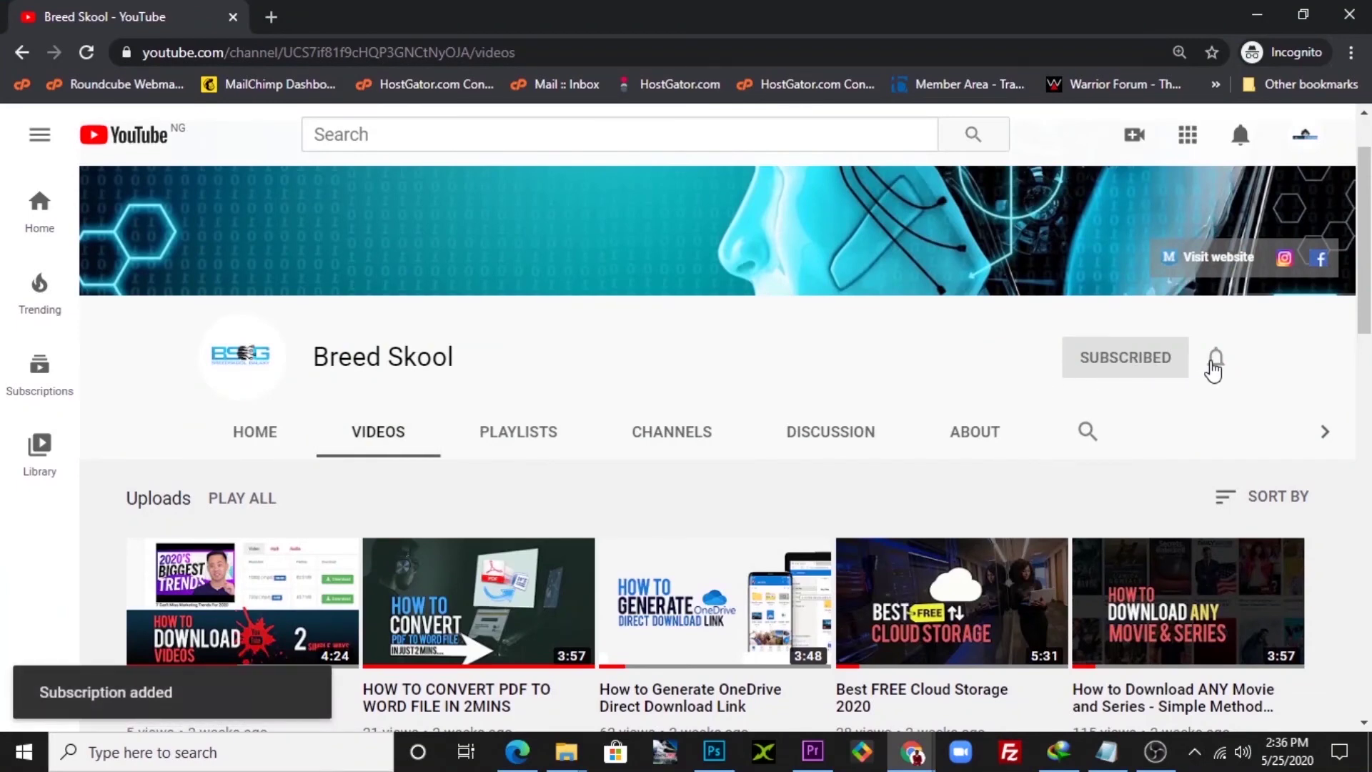
Set the Breed Skool channel's notification bell to All uploads
click(1215, 359)
click(1126, 411)
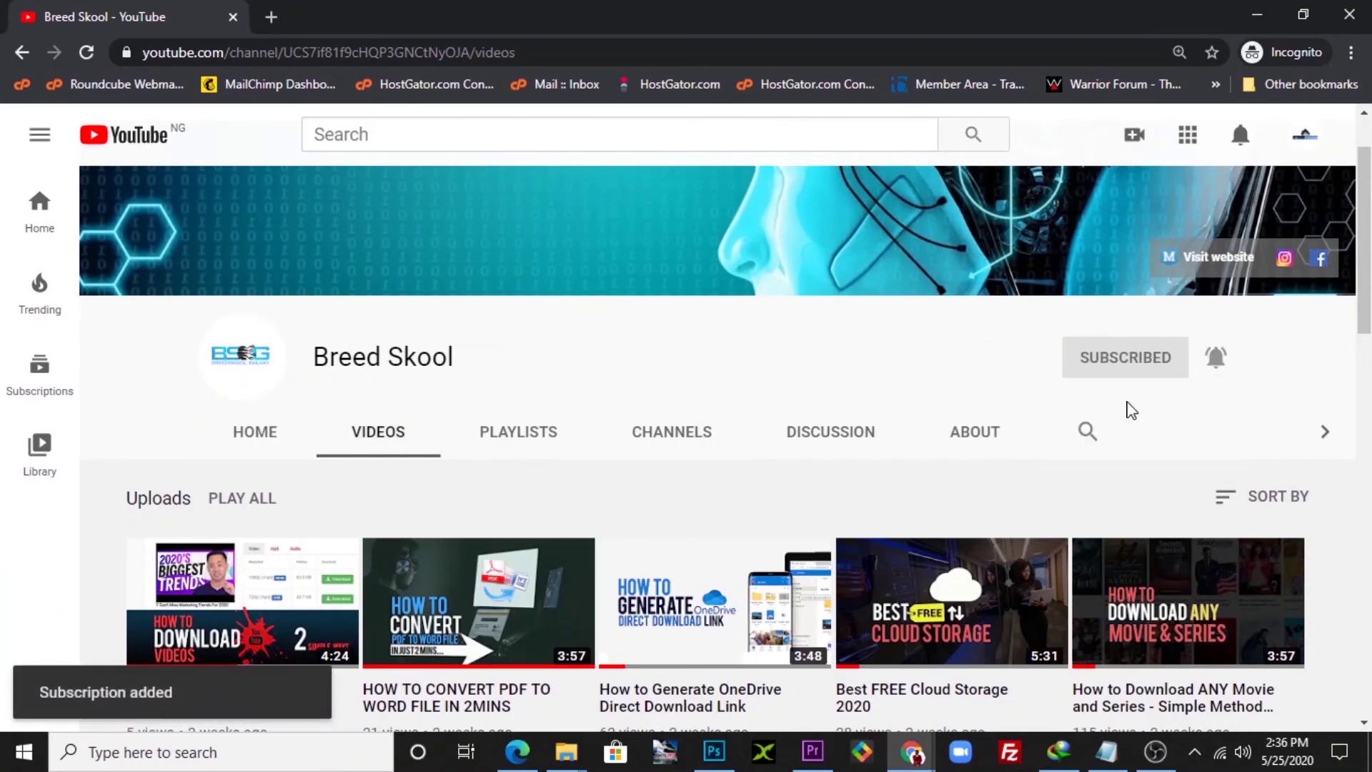